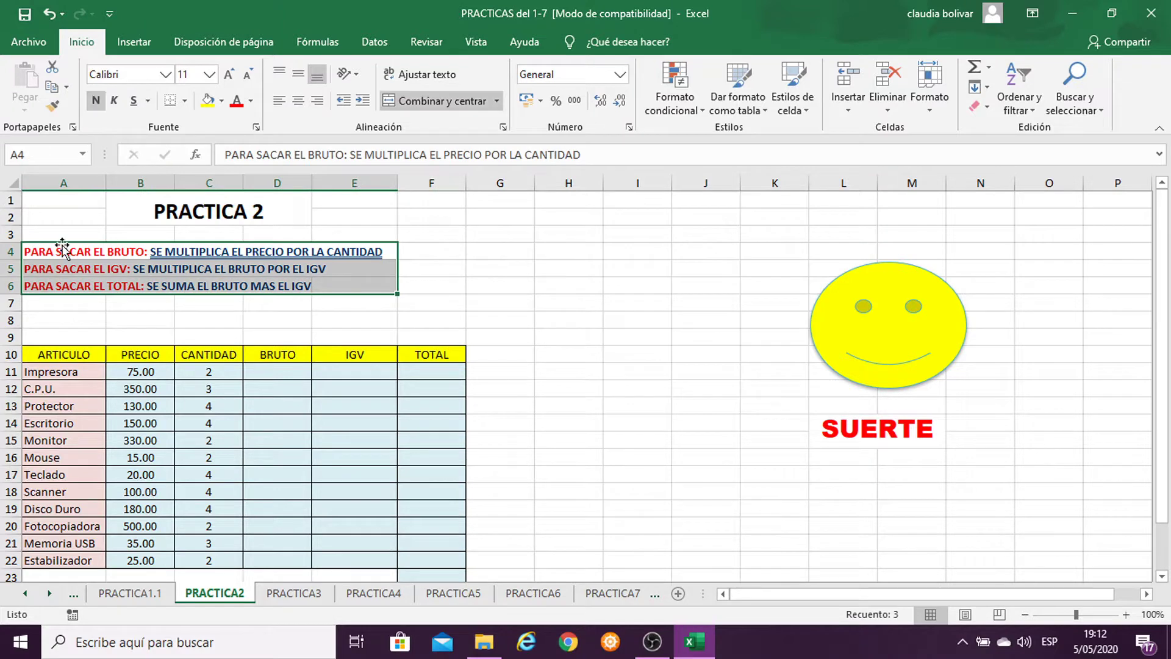
scroll(183, 351, "down", 2)
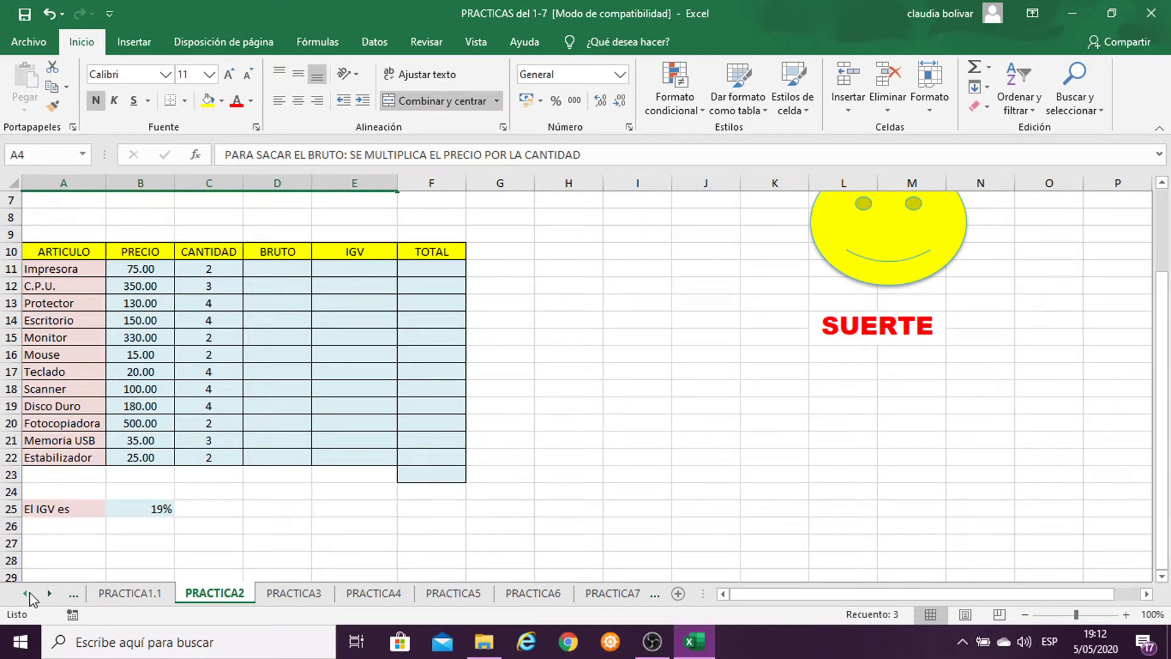
left_click(25, 593)
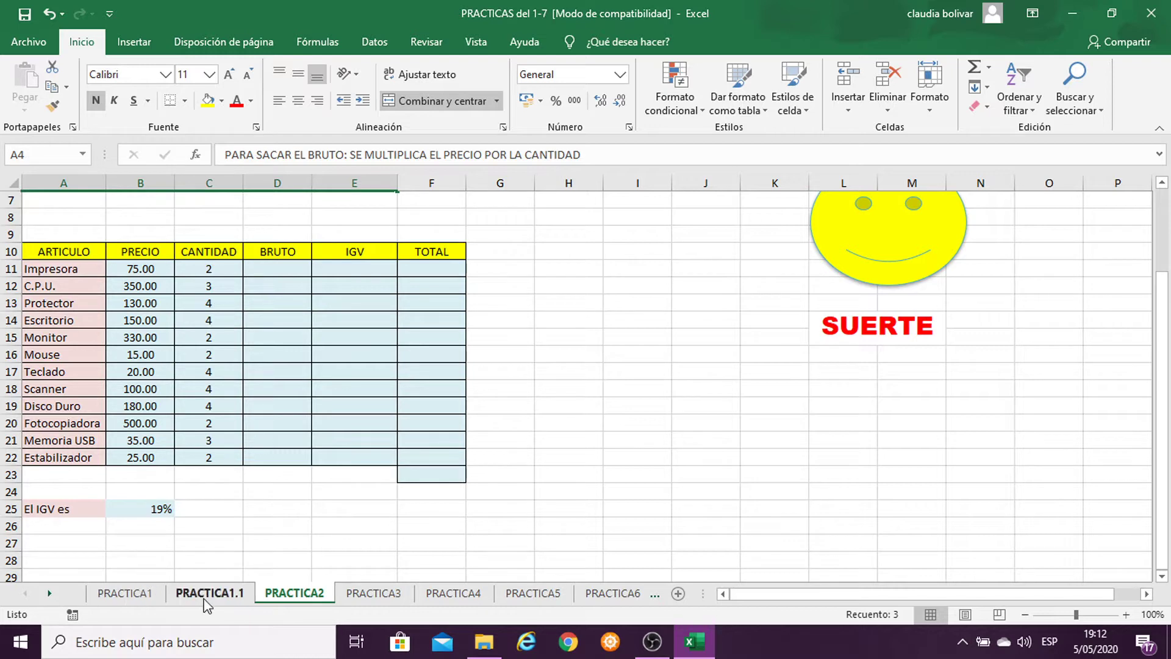
scroll(293, 335, "up", 1)
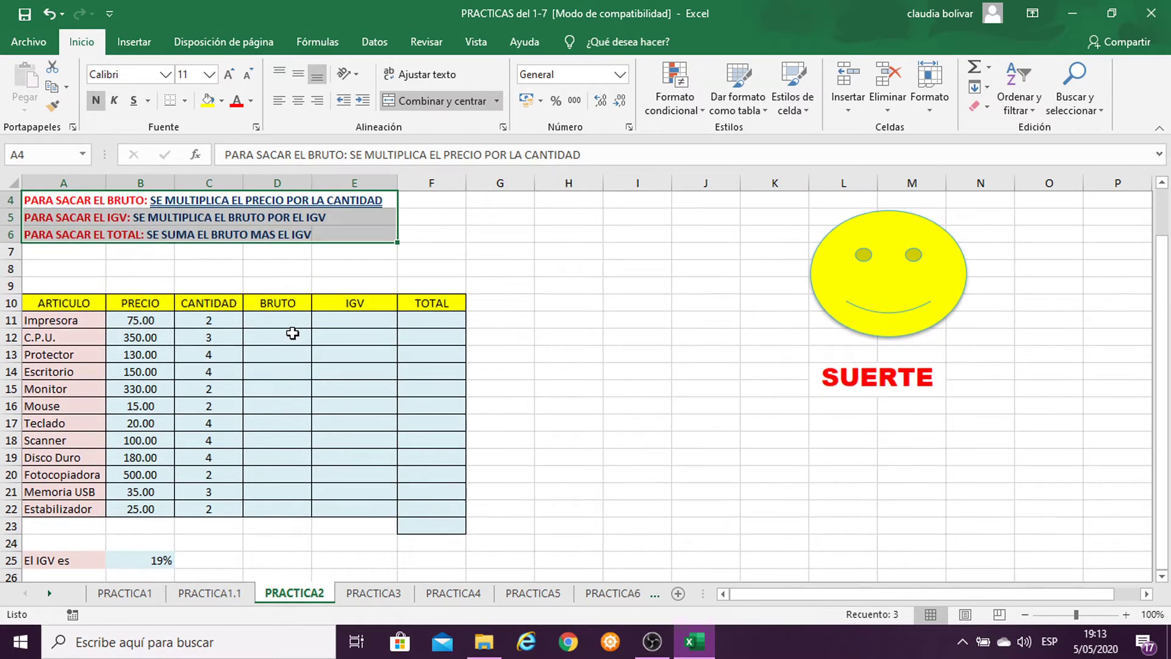
scroll(292, 335, "down", 1)
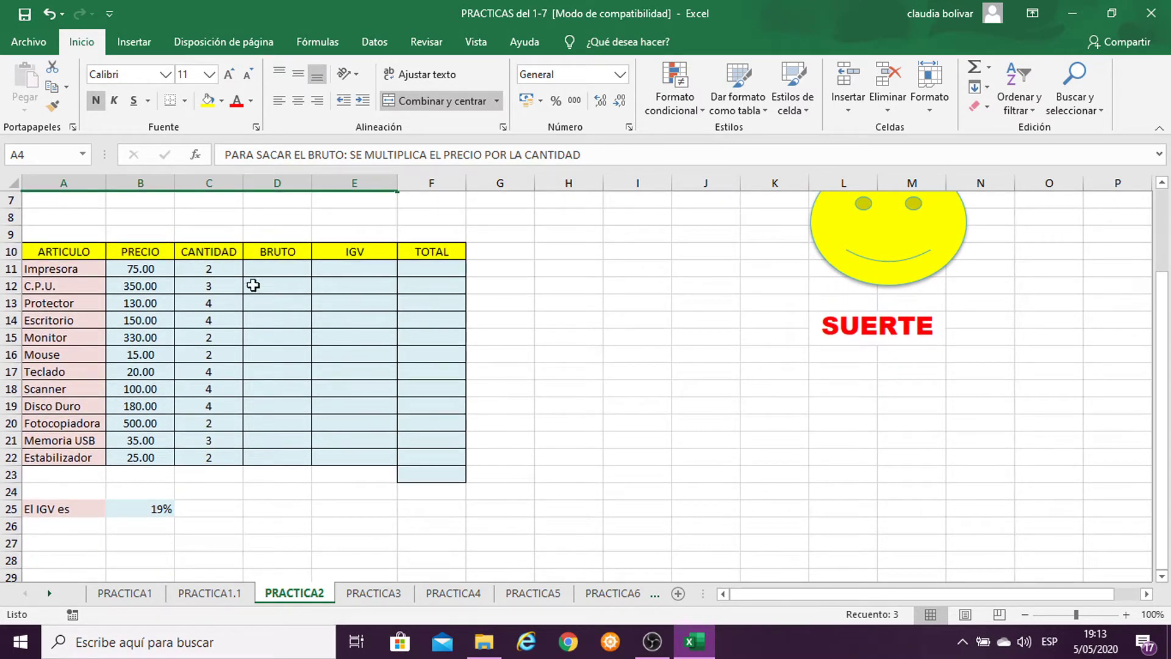
scroll(253, 286, "up", 2)
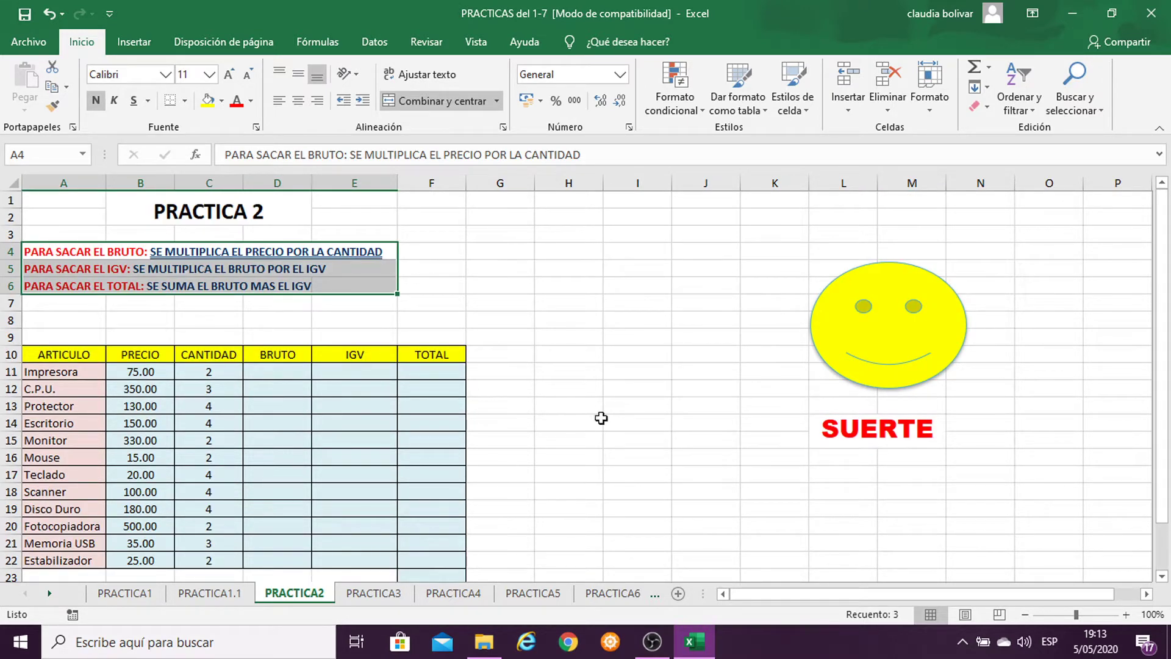
Open the PRACTICA3 worksheet and enlarge its view to 120%, with the student grades table in sight.
left_click(374, 594)
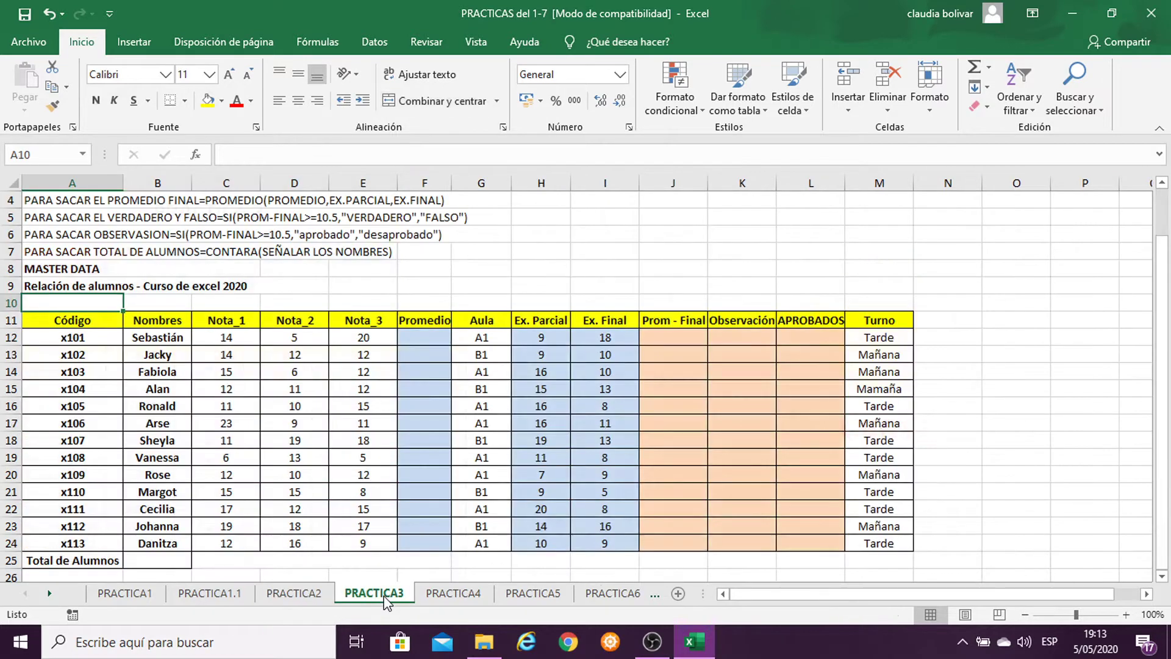
left_click(1126, 614)
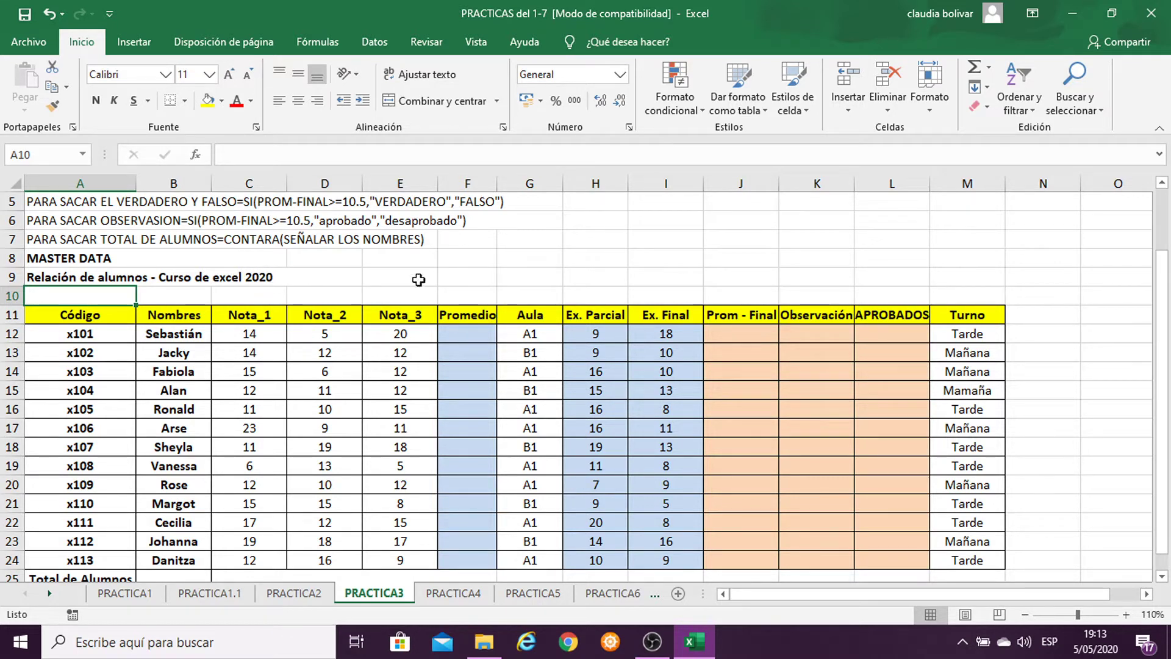
left_click(468, 334)
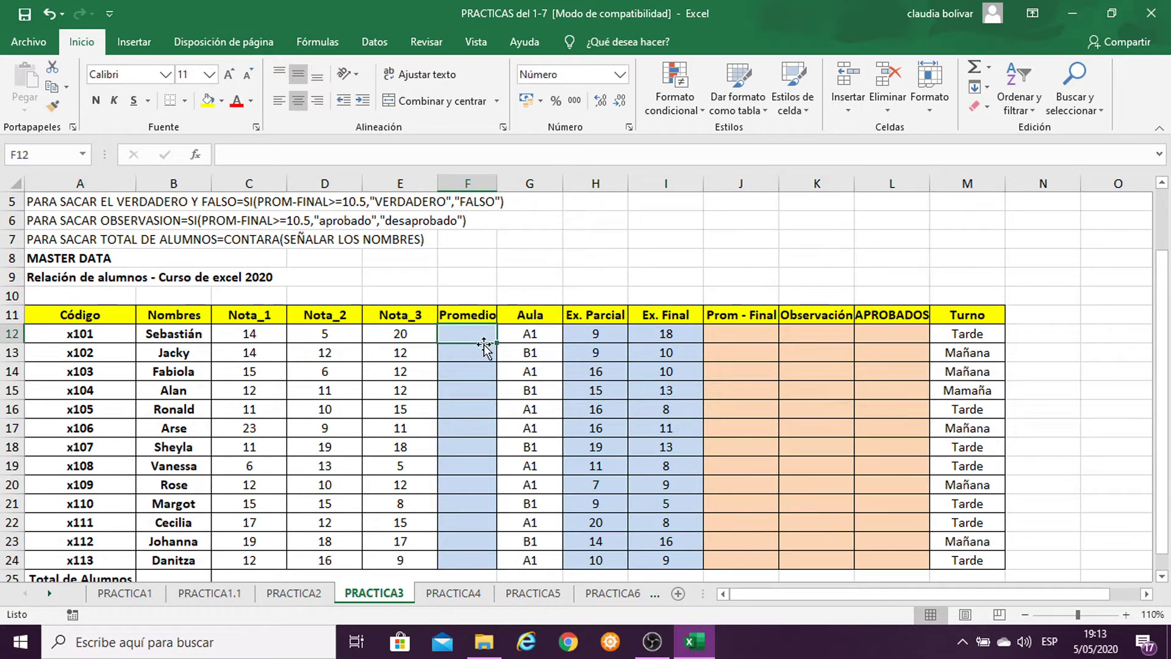
scroll(459, 320, "up", 2)
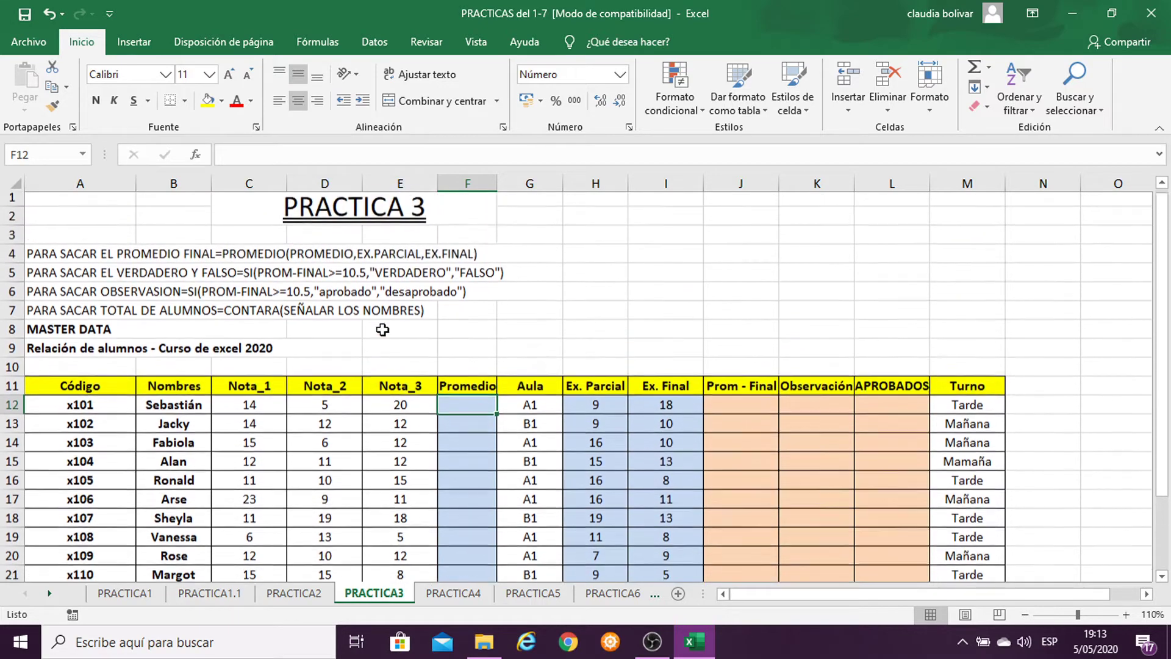
scroll(786, 393, "down", 2)
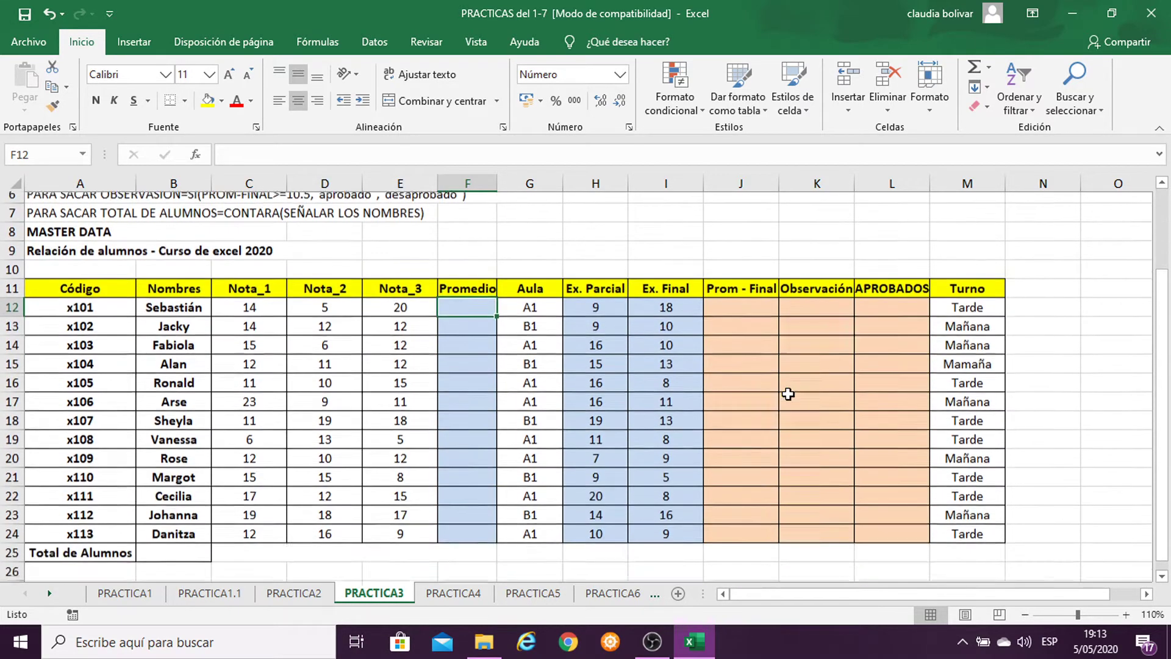
left_click(1126, 615)
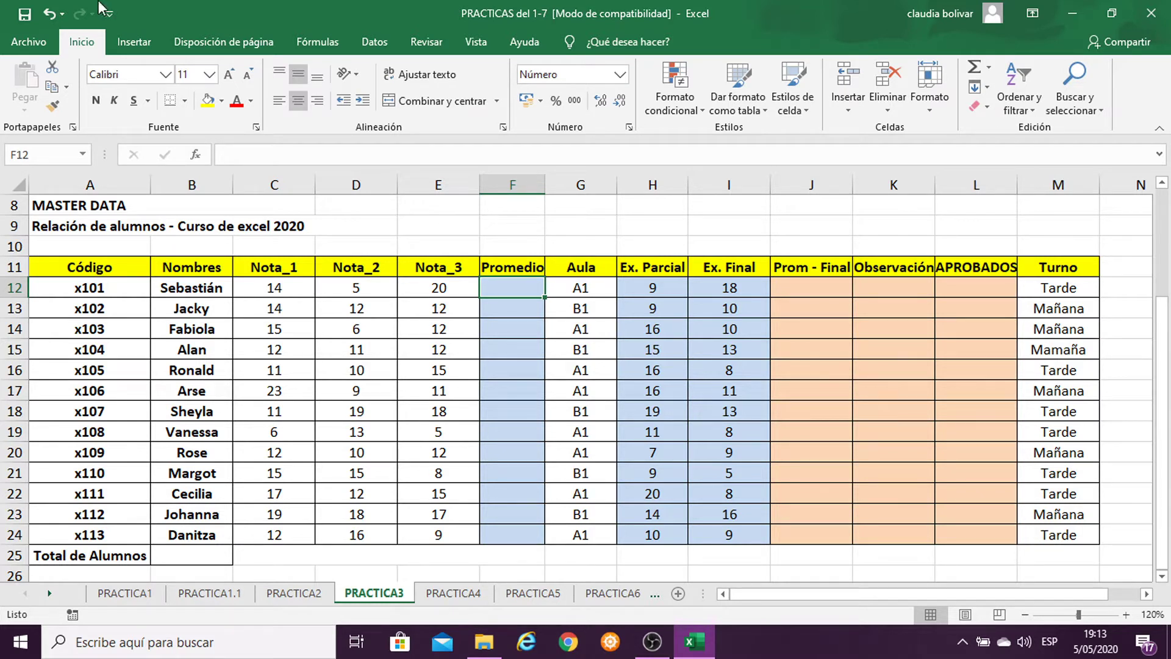
Average each student's Nota_1 to Nota_3 in the Promedio column with PROMEDIO(C12:E12) in F12, copied down to F24.
left_click(254, 287)
left_click_drag(255, 287, 515, 287)
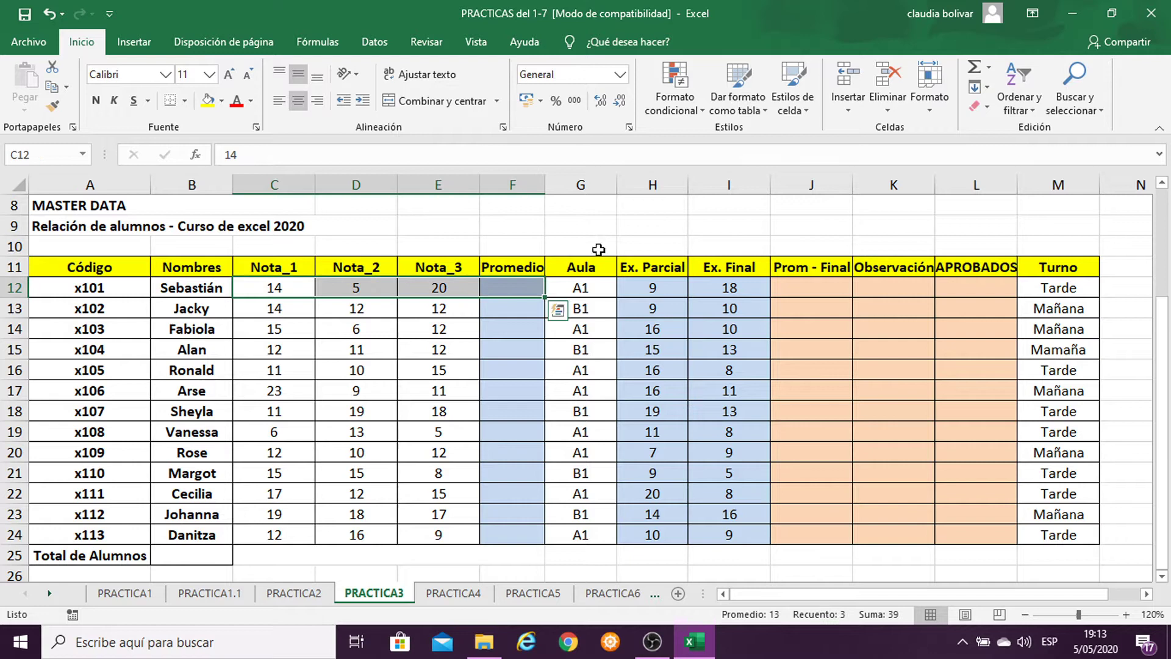
left_click(990, 68)
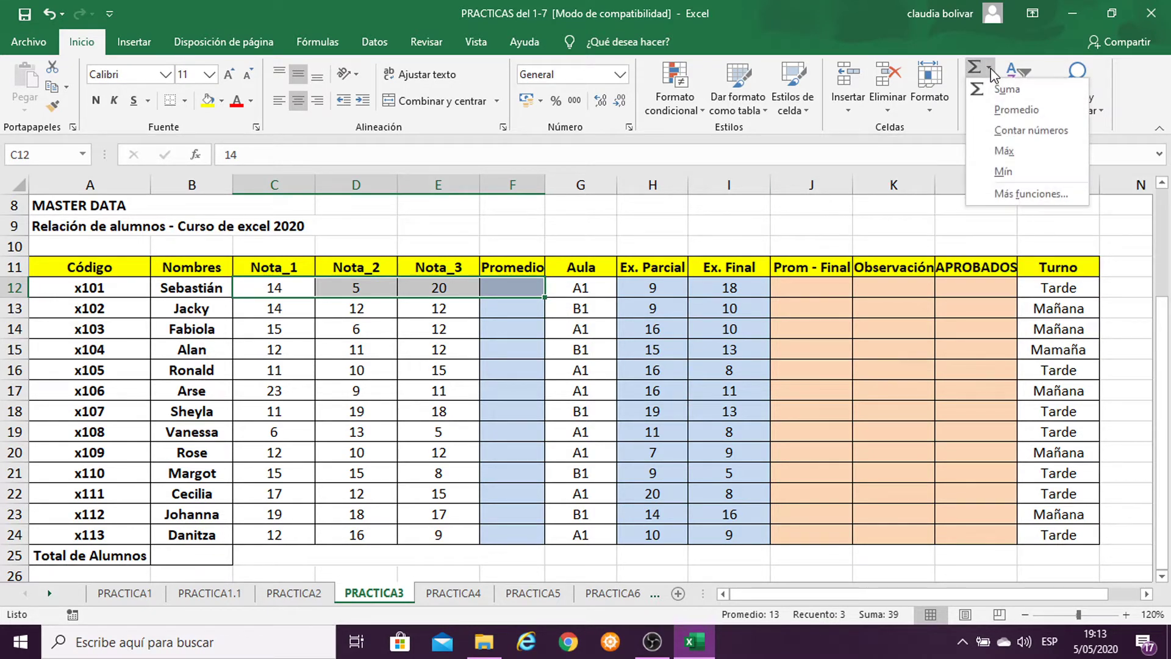
left_click(1004, 112)
left_click(492, 289)
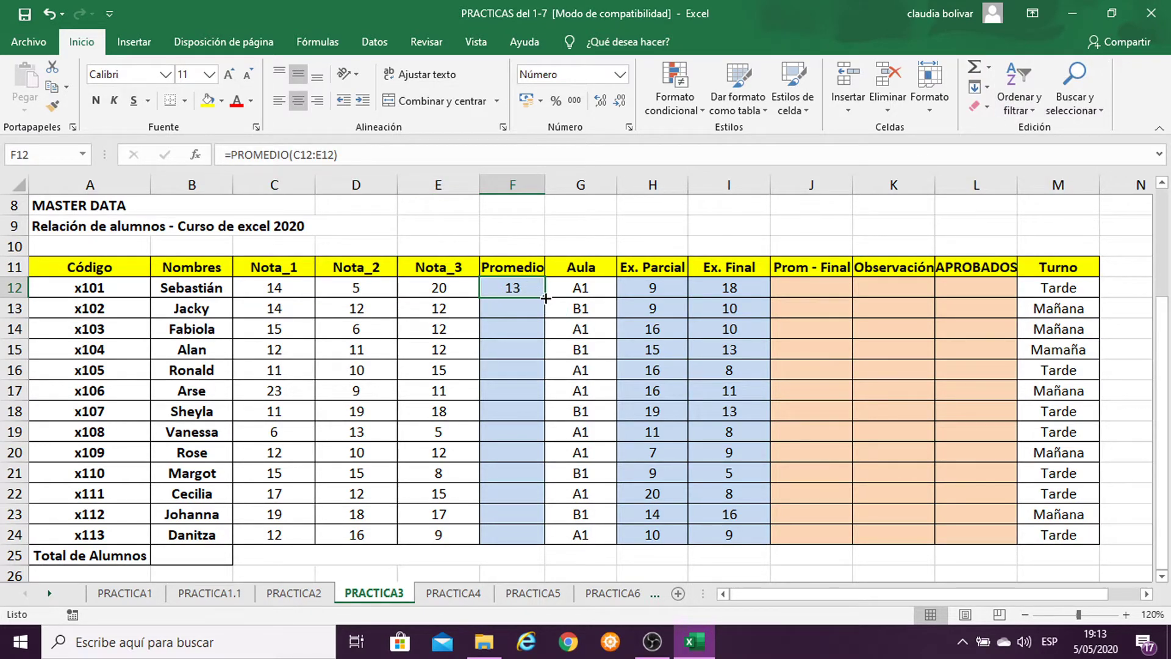
left_click_drag(545, 298, 559, 546)
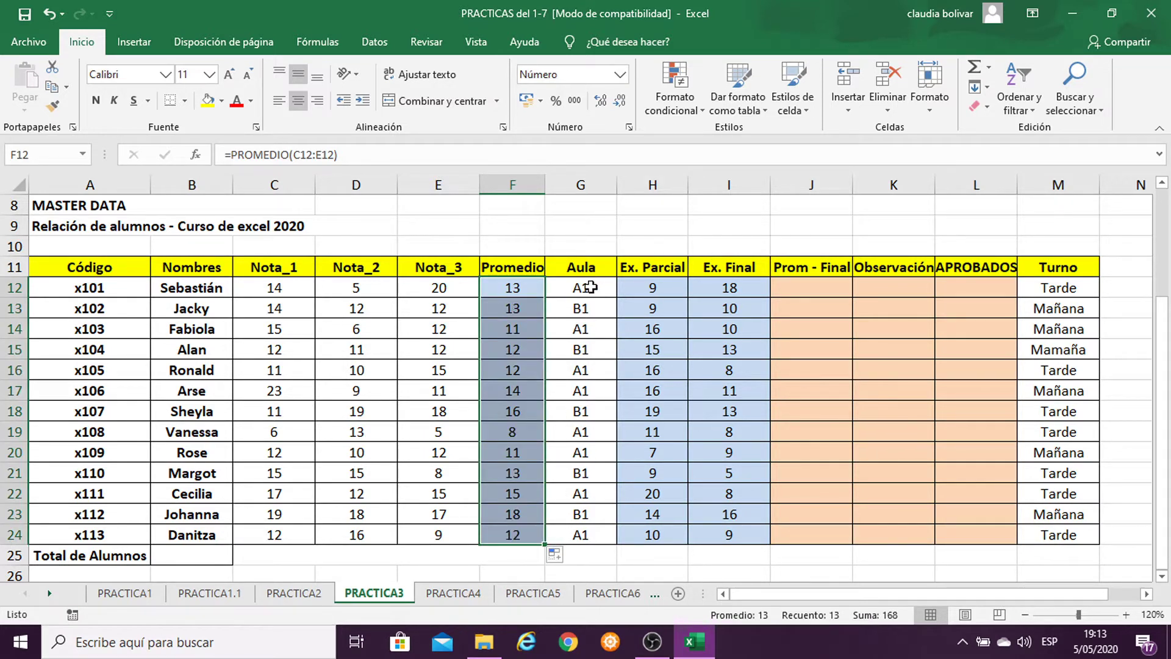
left_click(810, 286)
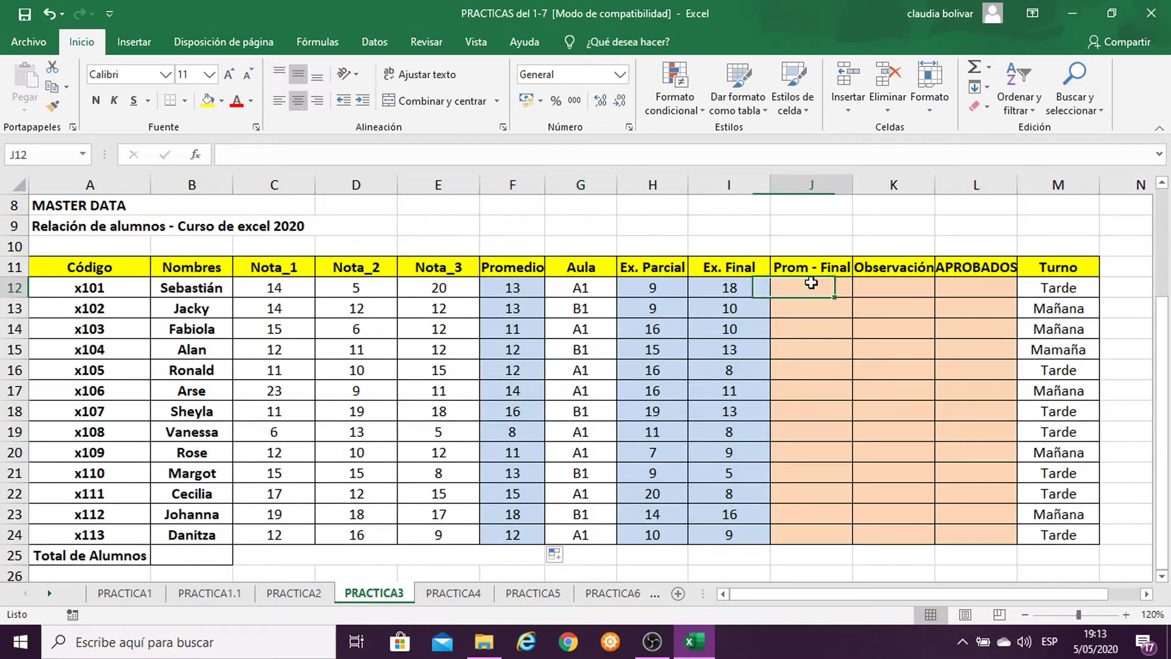
left_click(581, 290)
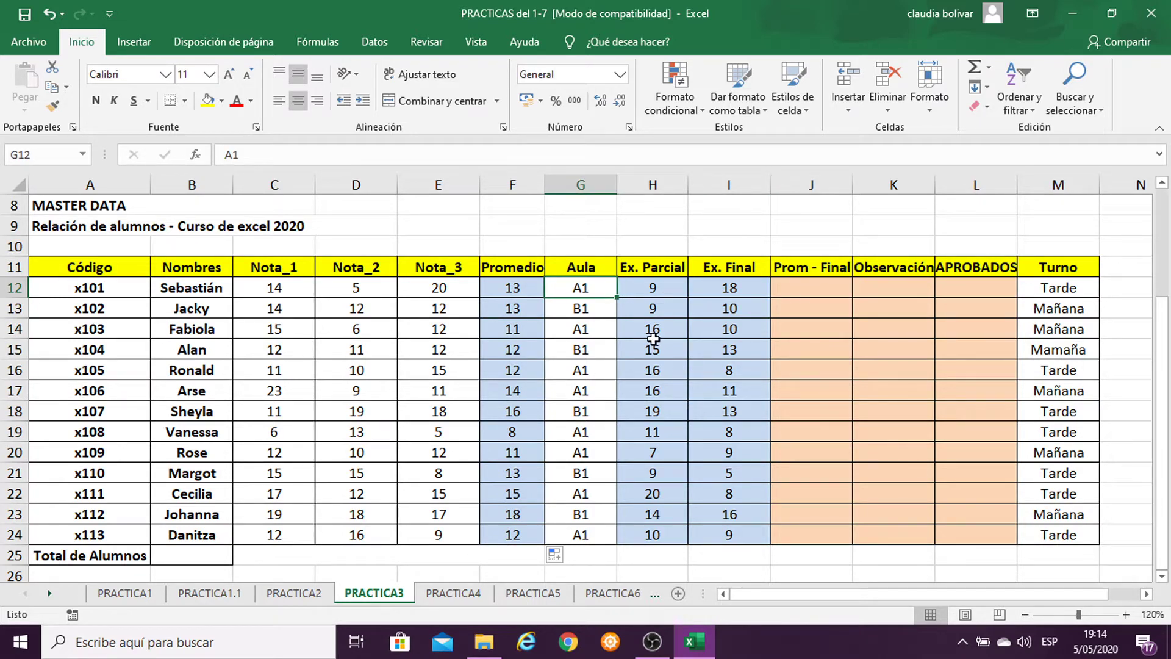
type("PAPA")
key("Return")
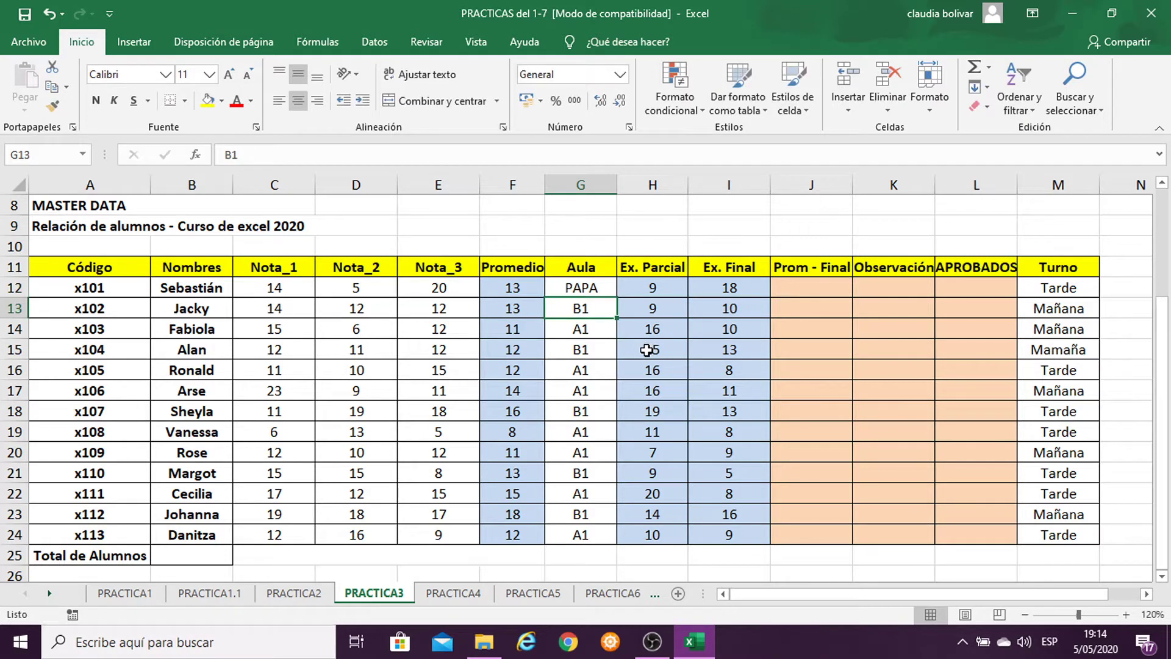
key("ctrl+z")
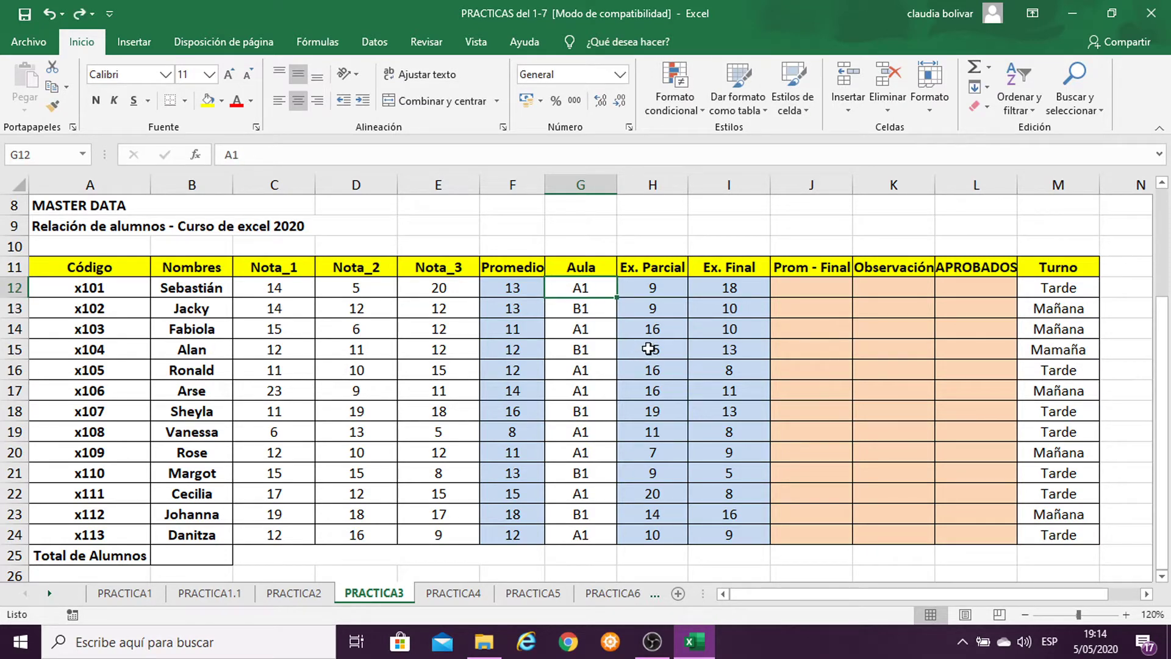
Calculate the Prom - Final column with PROMEDIO(F12:I12) in J12 and copy the formula down to J24.
left_click(811, 286)
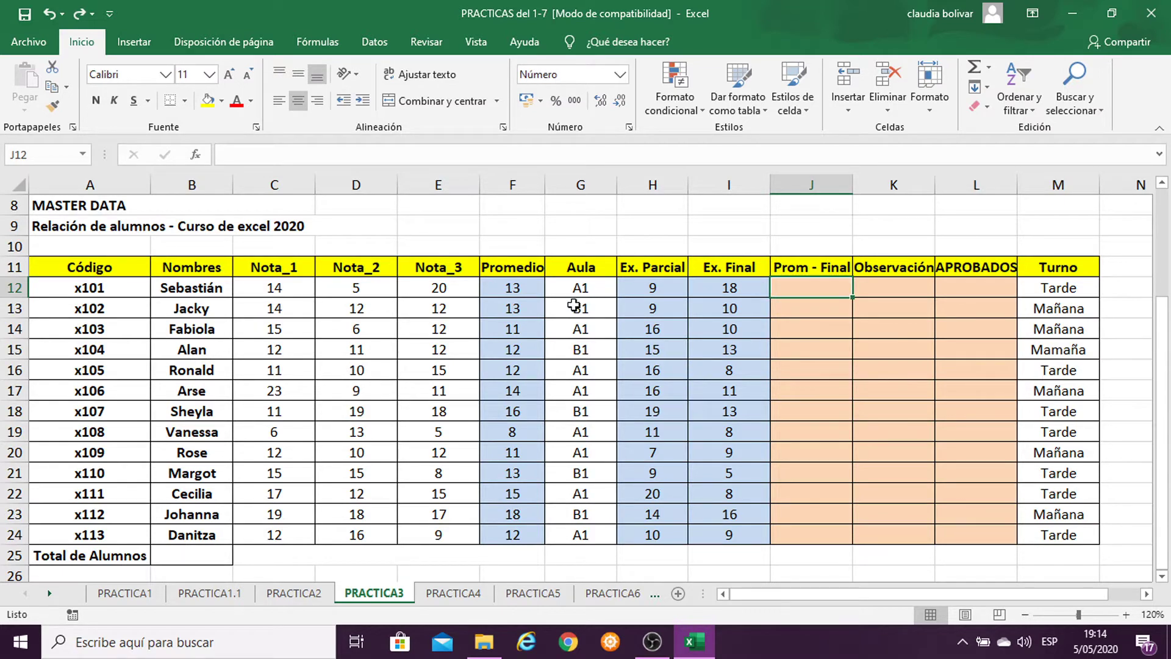
left_click_drag(492, 289, 817, 291)
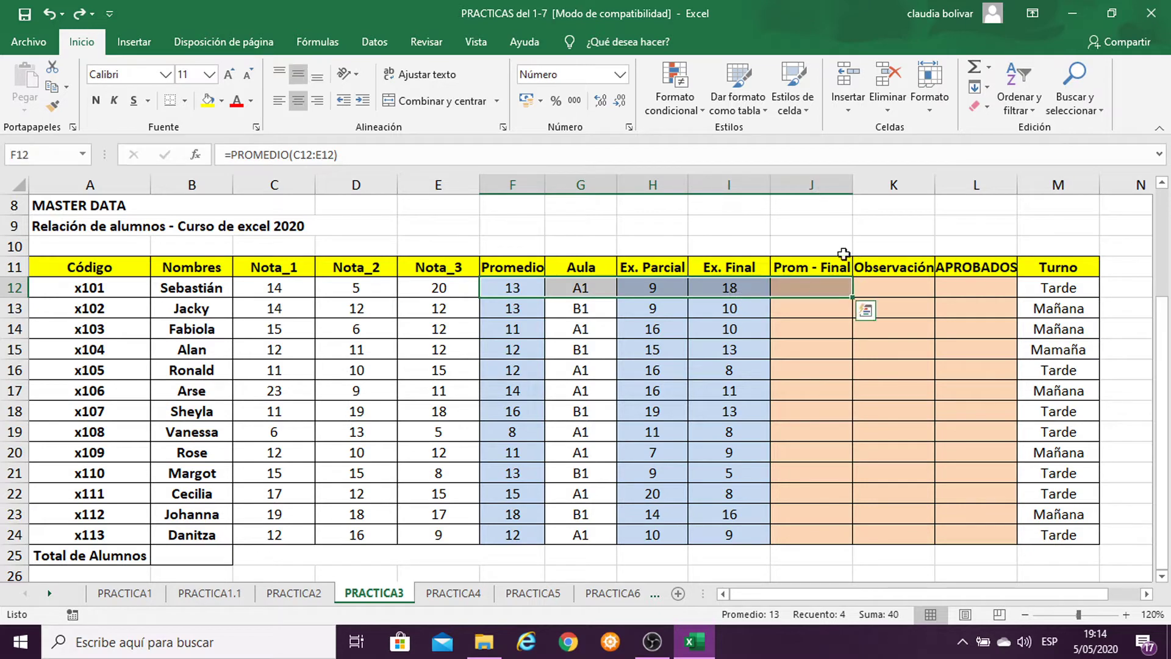
left_click(989, 72)
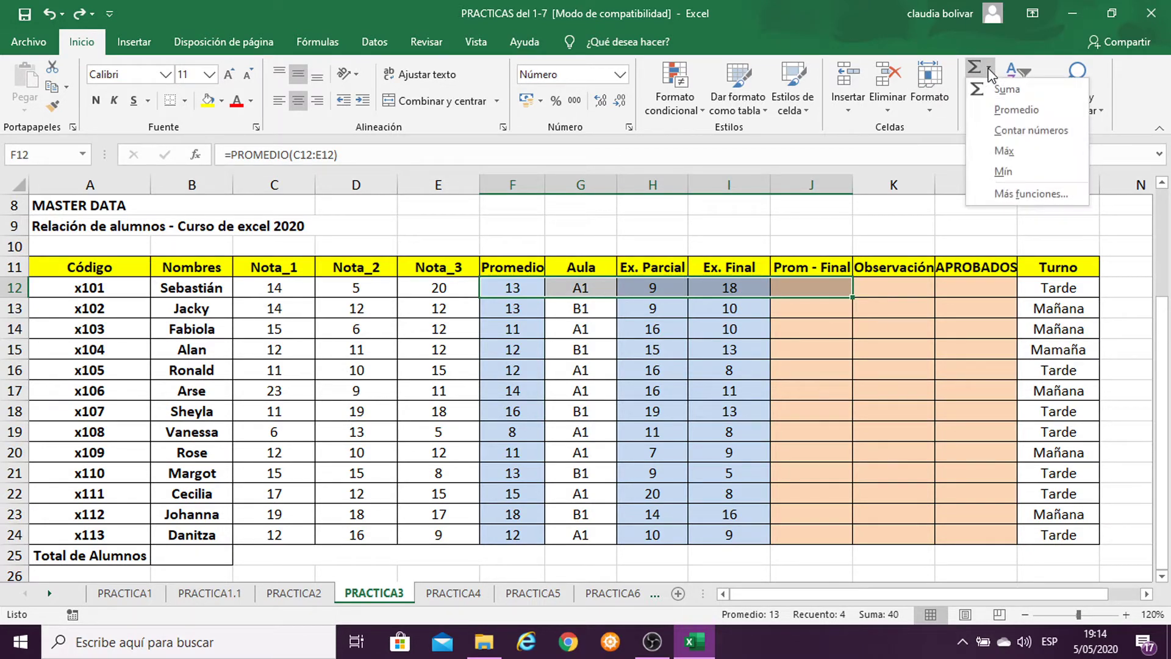
left_click(1008, 110)
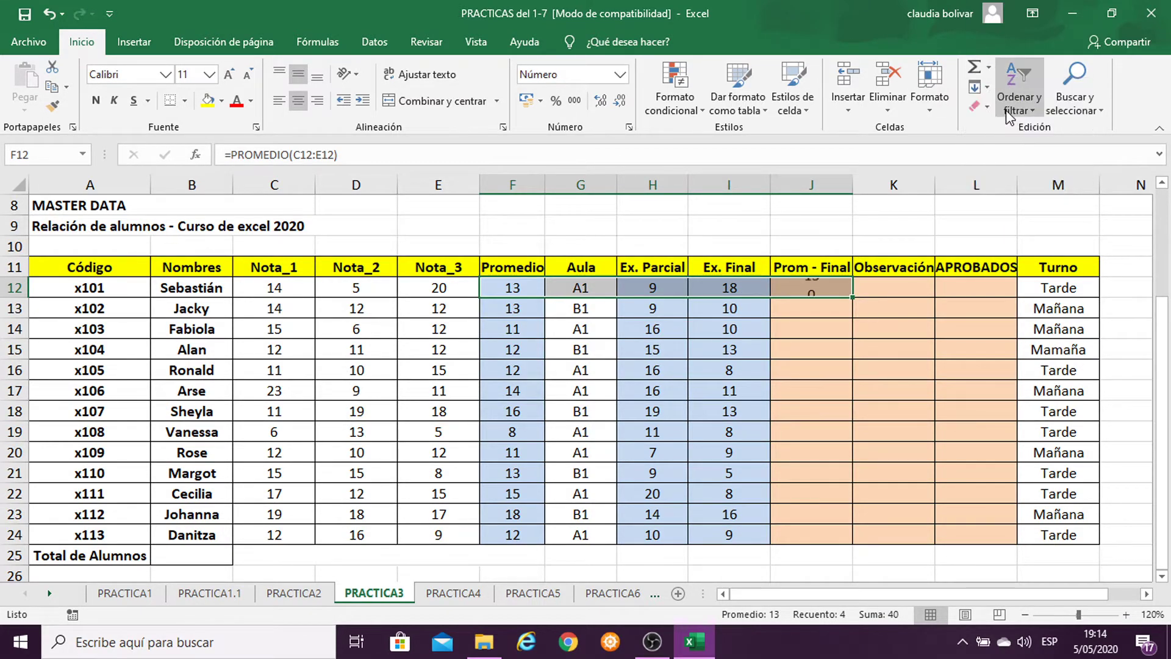
left_click(797, 288)
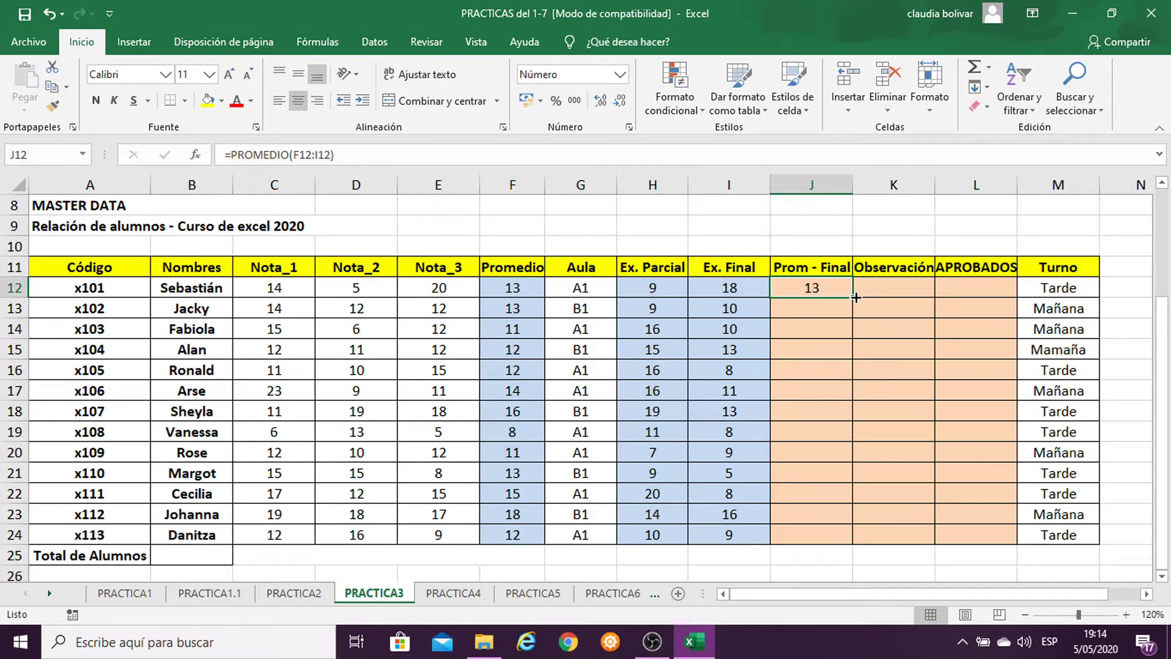
left_click_drag(856, 297, 877, 541)
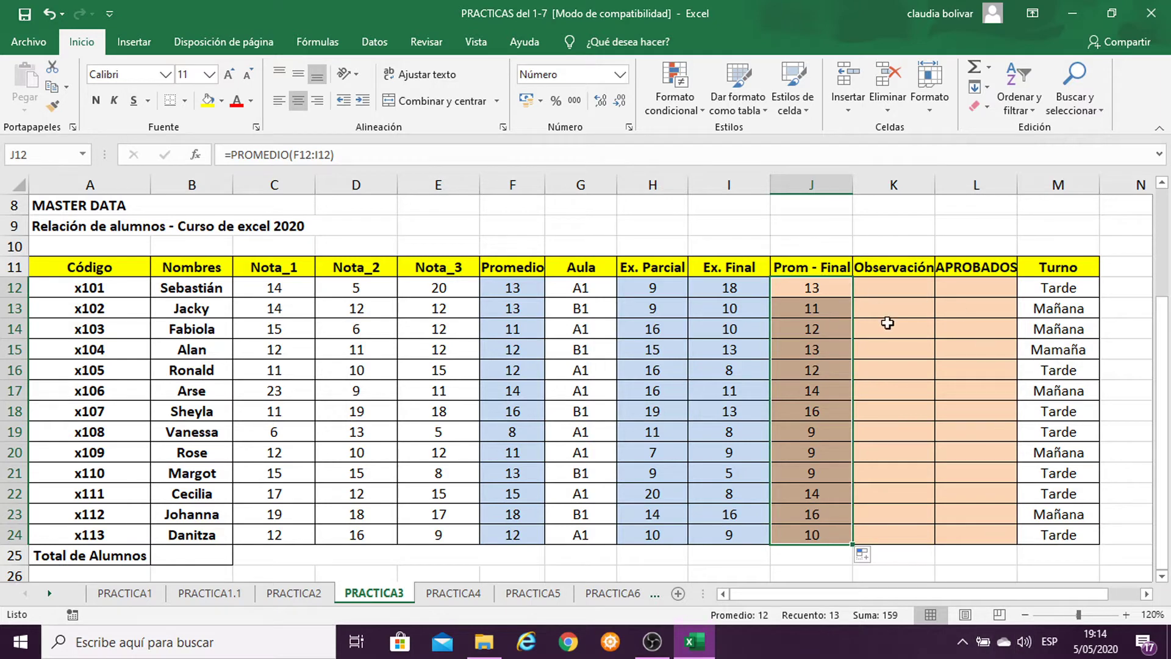
Set the font size of the first Observación and APROBADOS cells, K12:L12, to 20.
left_click(900, 289)
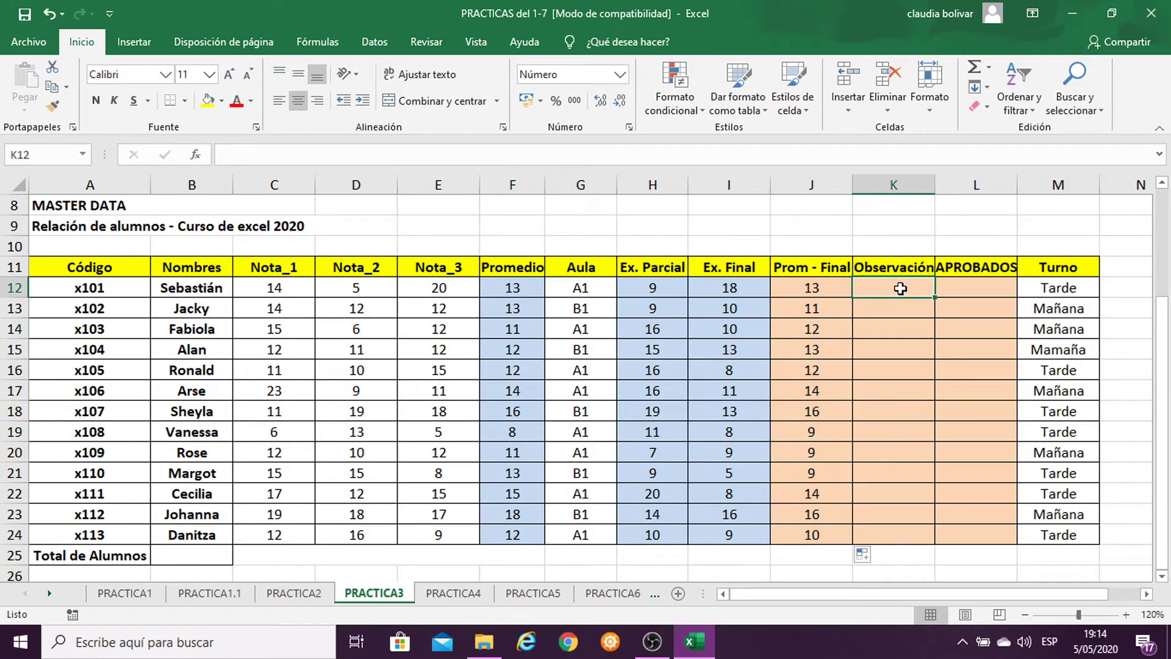
left_click_drag(901, 289, 978, 288)
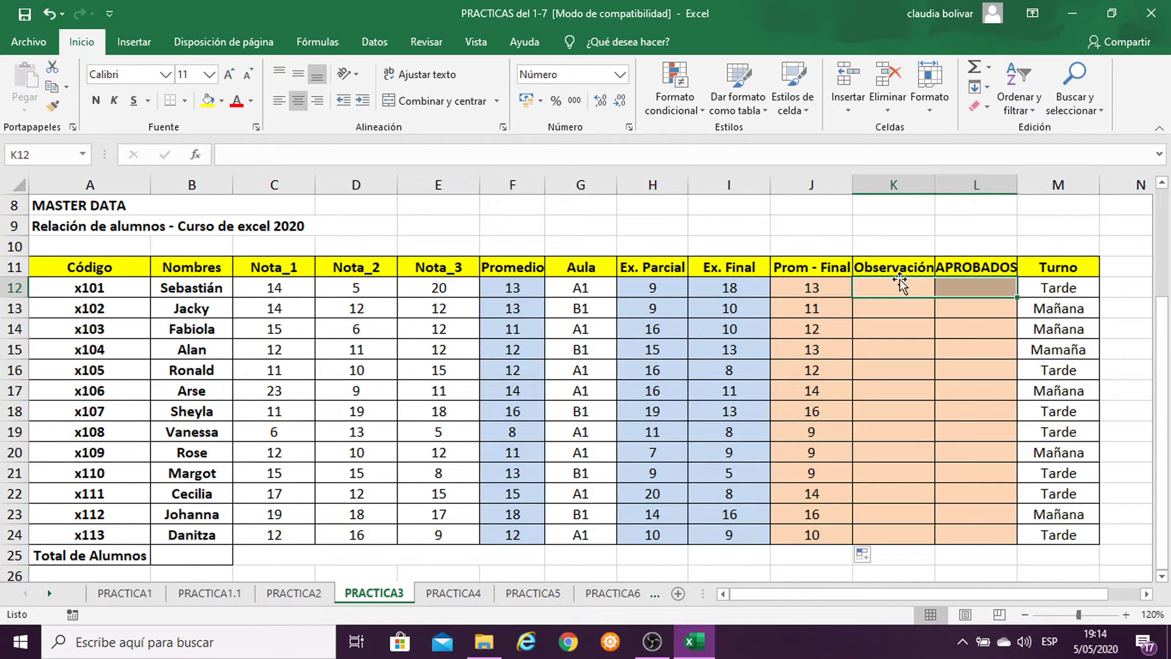
left_click(209, 74)
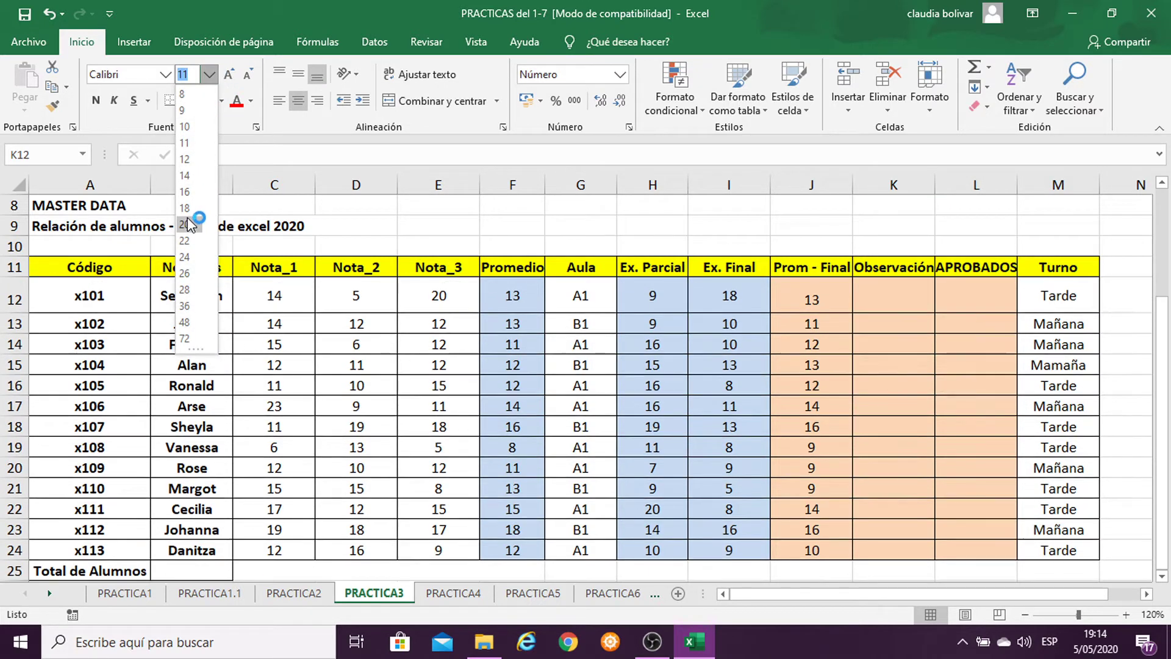
left_click(188, 218)
Begin the conditional formula in Observación cell K12 with =SI(, leaving the cell in edit mode.
scroll(793, 315, "up", 2)
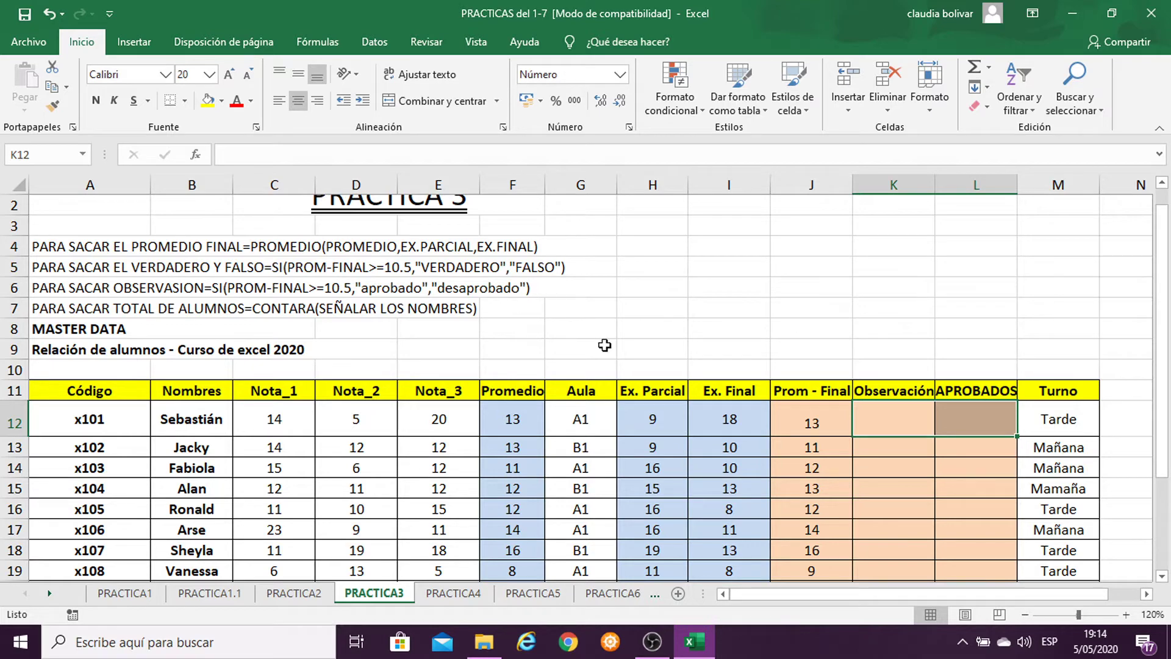
scroll(767, 366, "down", 1)
left_click(909, 358)
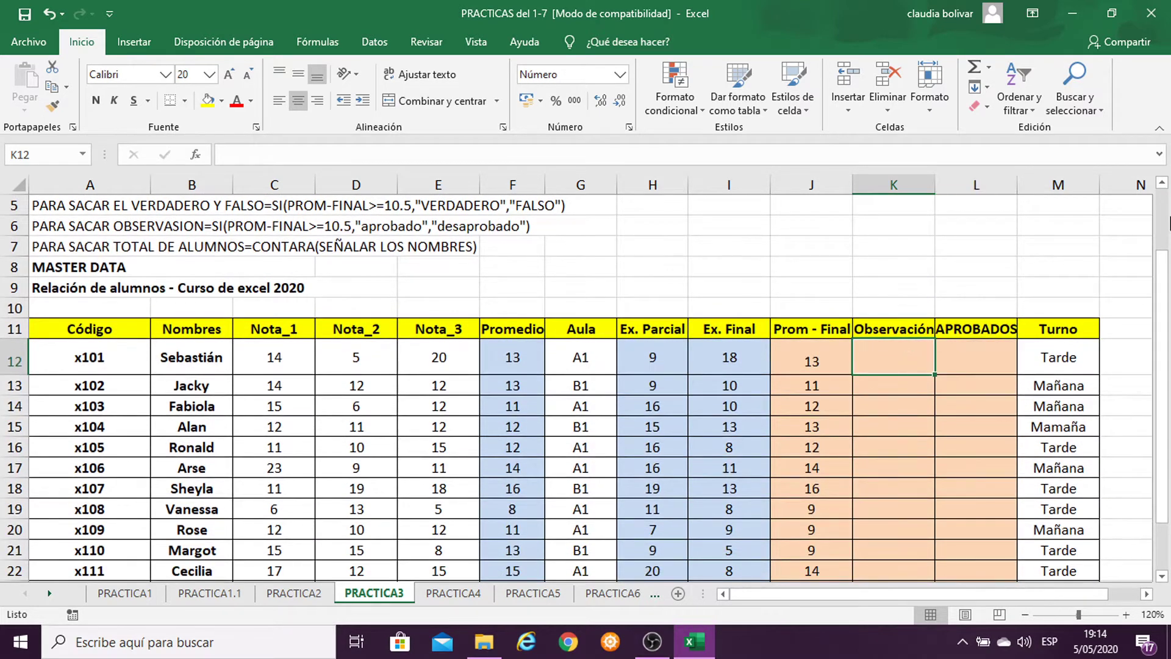
scroll(1045, 308, "down", 1)
scroll(1049, 317, "up", 1)
type("=SI")
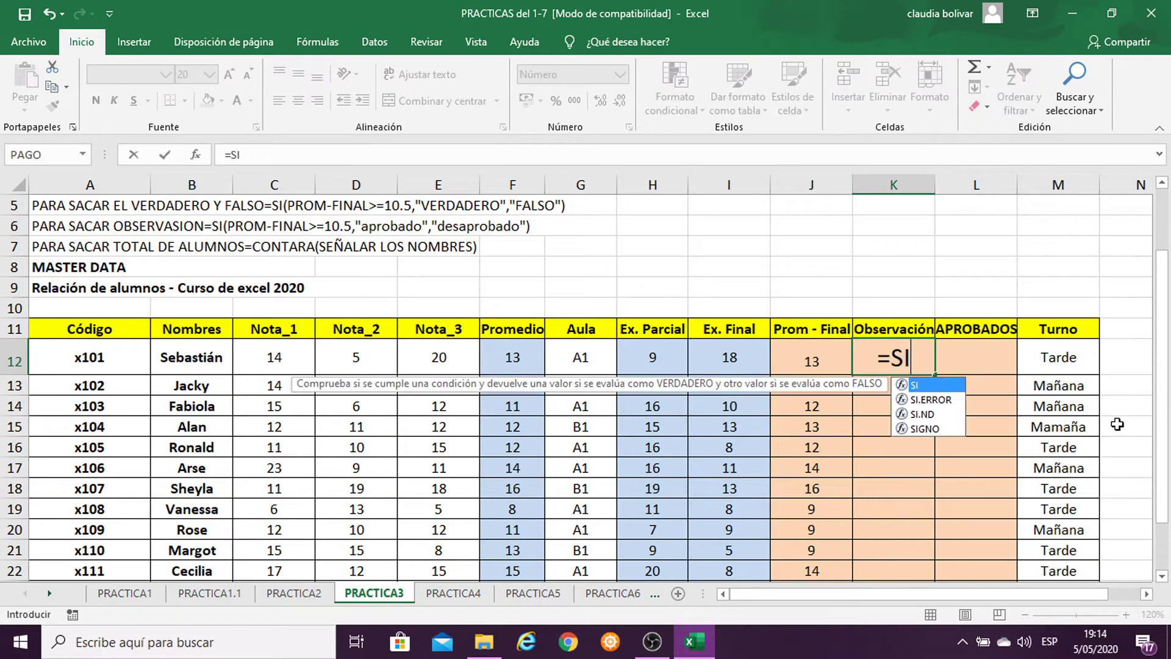
type("(")
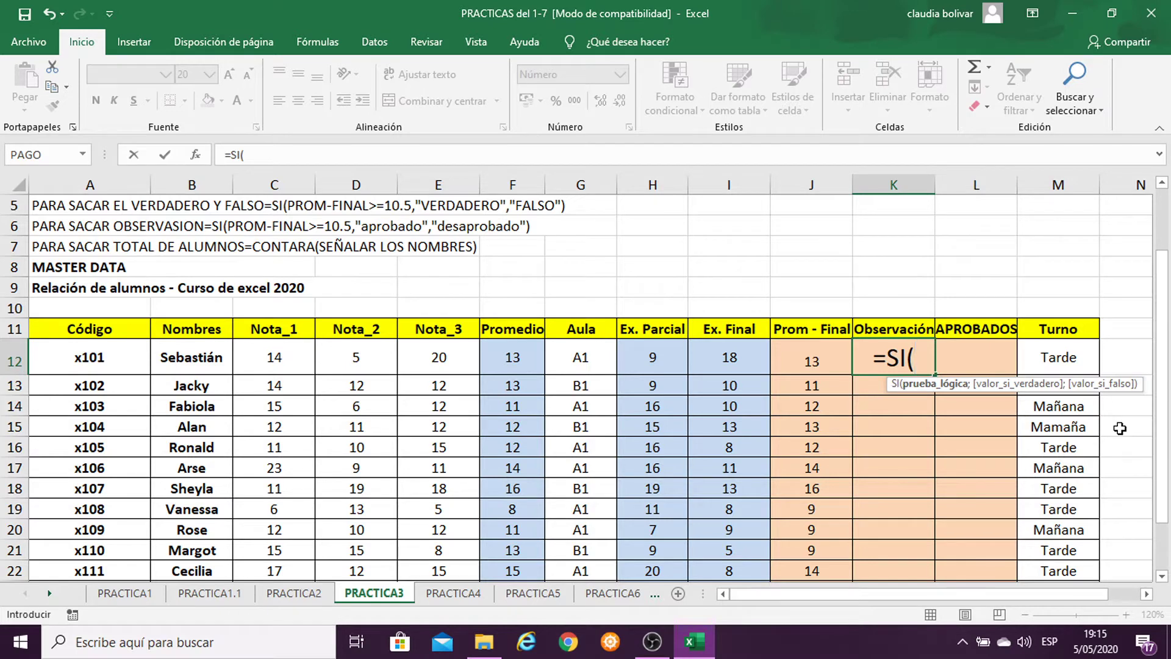
Launch Paint with the mspaint command to get a blank canvas.
key("super+r")
type("MS")
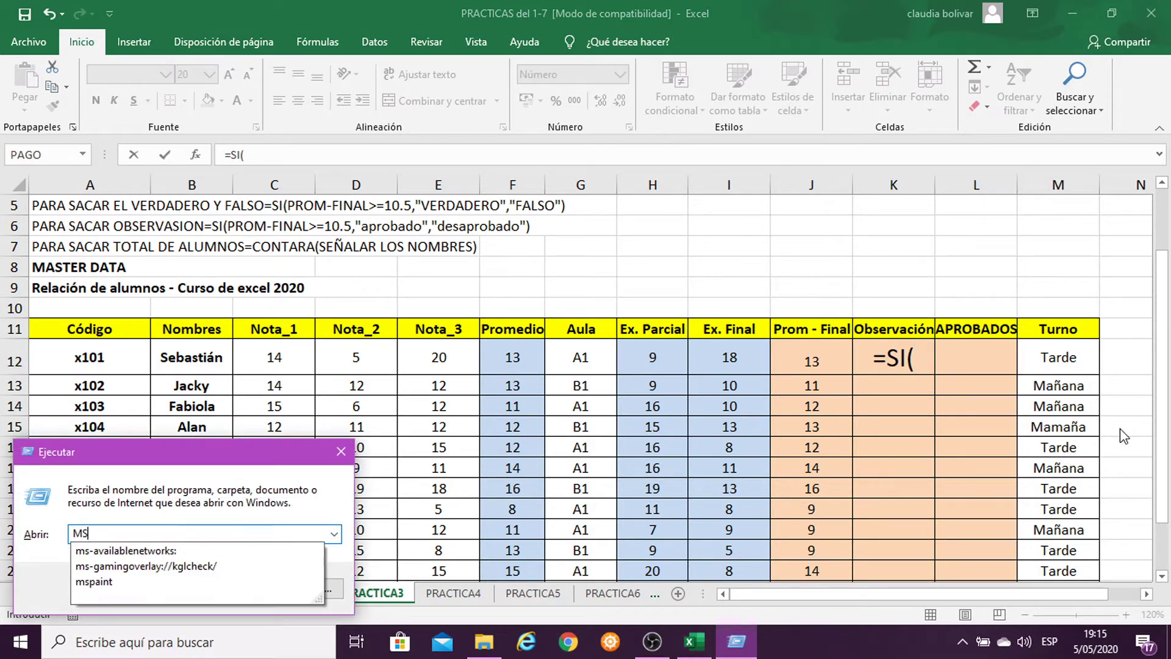
type("P")
key("Down")
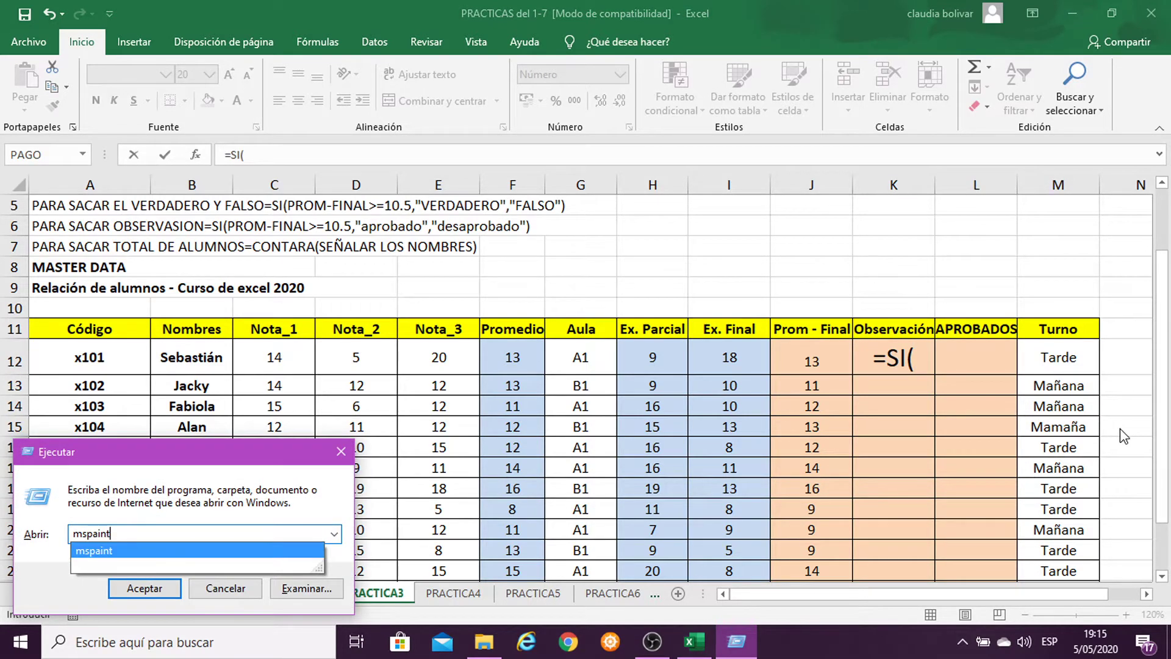
key("Return")
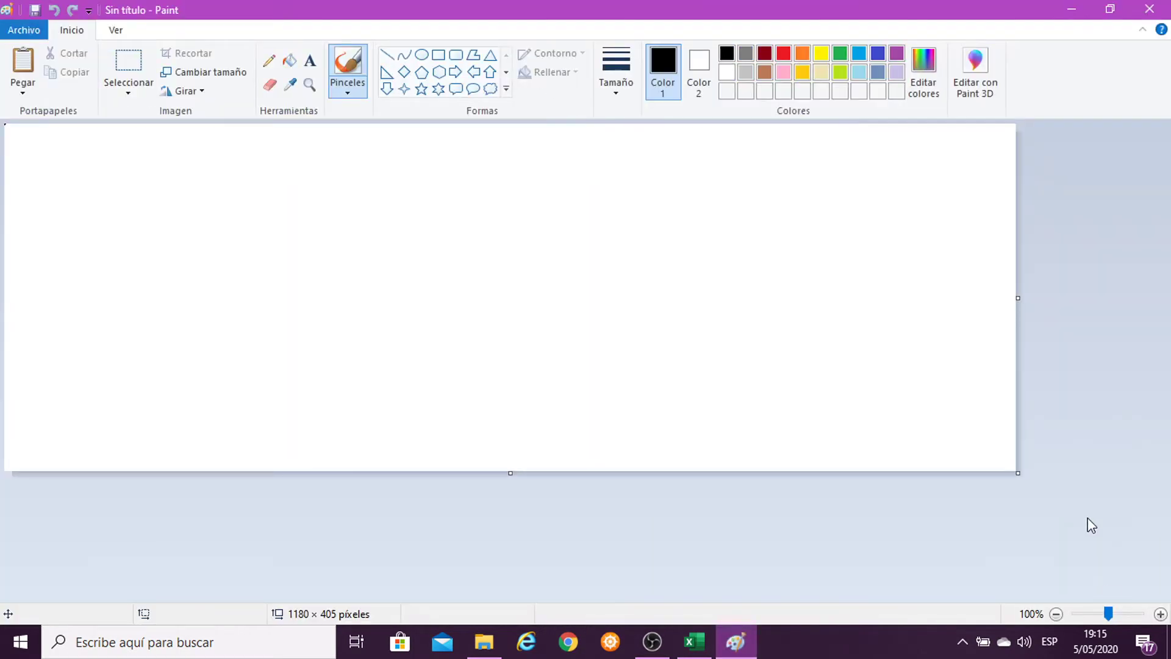
Paste the copied spreadsheet screenshot onto the canvas at 200% and shift it to show the Observación cell with the full SI syntax hint.
left_click(1161, 614)
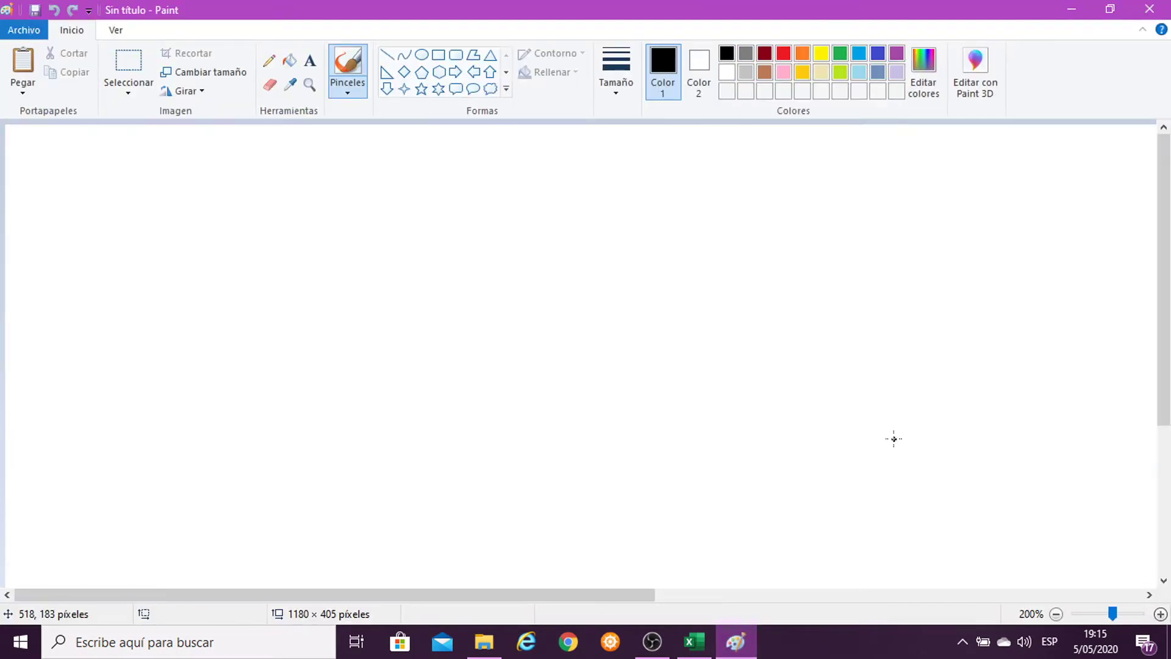
key("ctrl+F1")
key("ctrl+v")
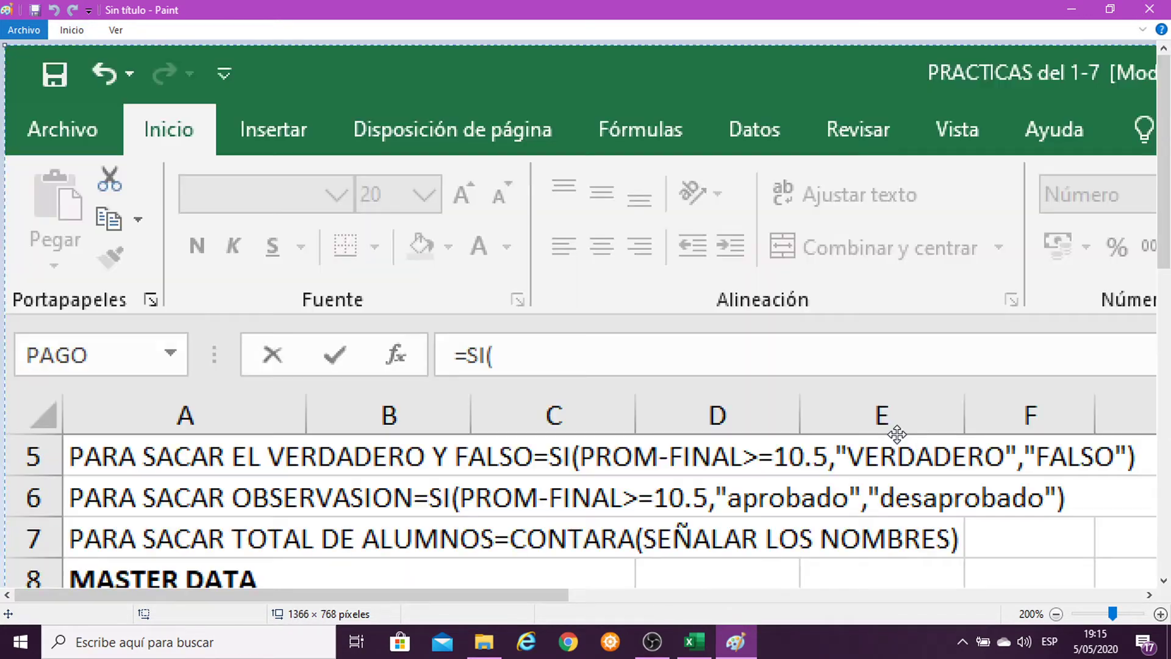
mouse_move(878, 423)
left_mouse_down()
mouse_move(397, 244)
mouse_move(463, 289)
mouse_move(88, 80)
left_mouse_up()
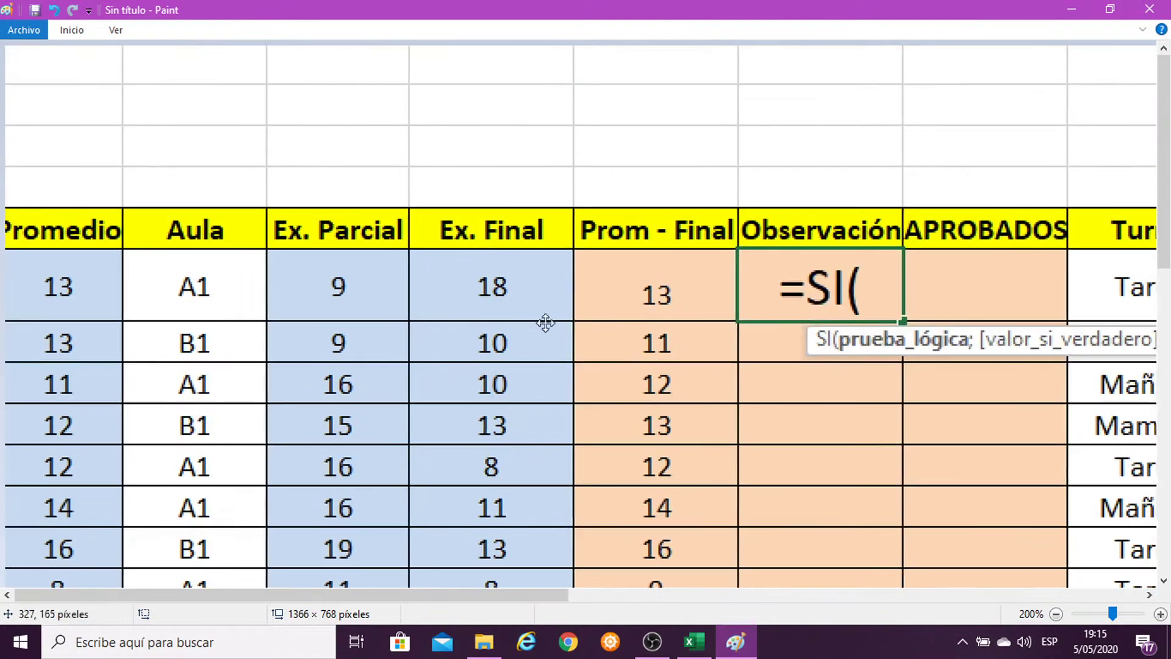
left_click_drag(543, 322, 486, 257)
left_click_drag(546, 298, 476, 295)
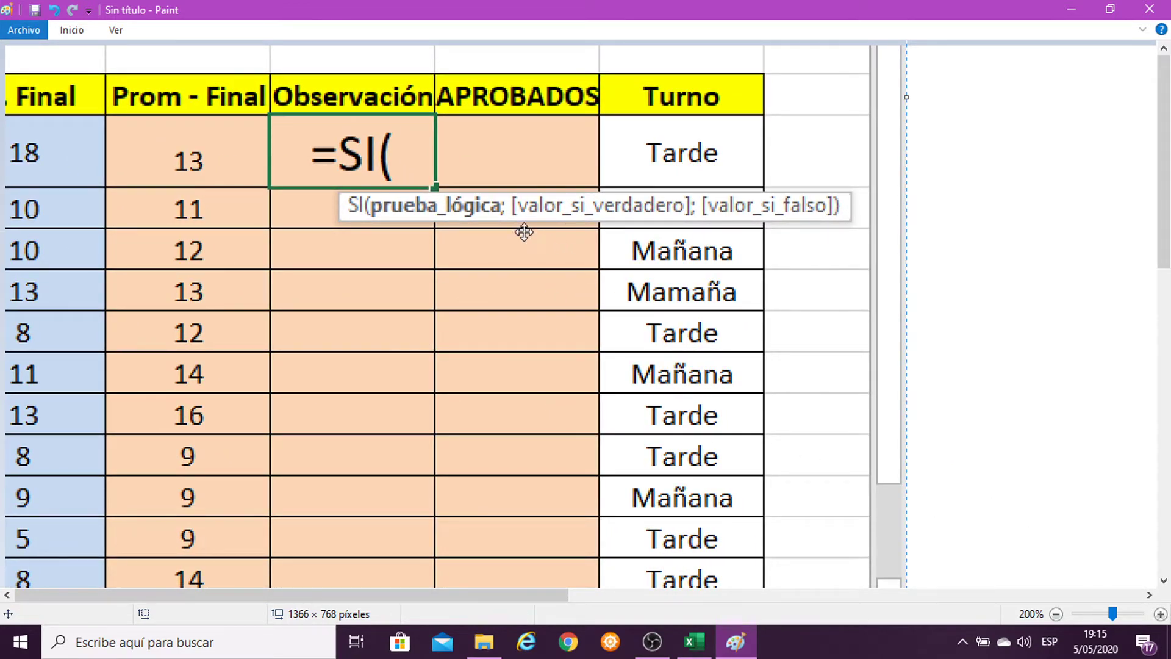
Paste the screenshot again at 300% zoom and move it until the Observación cell and the whole SI argument hint are in view.
left_click(1161, 614)
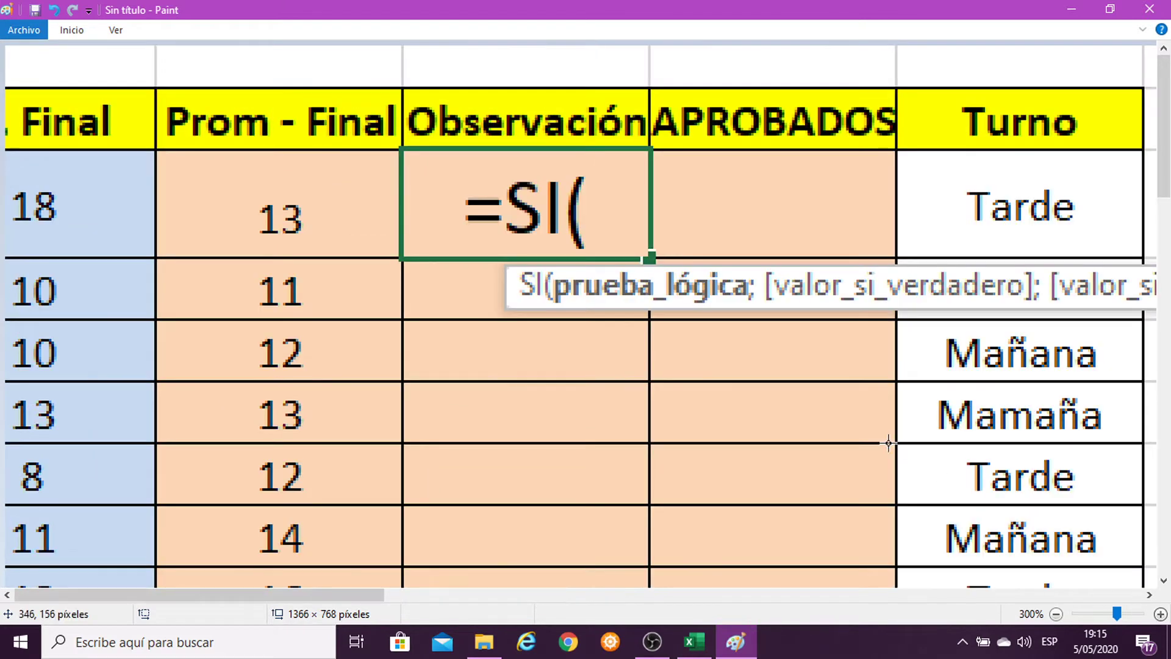
key("ctrl+v")
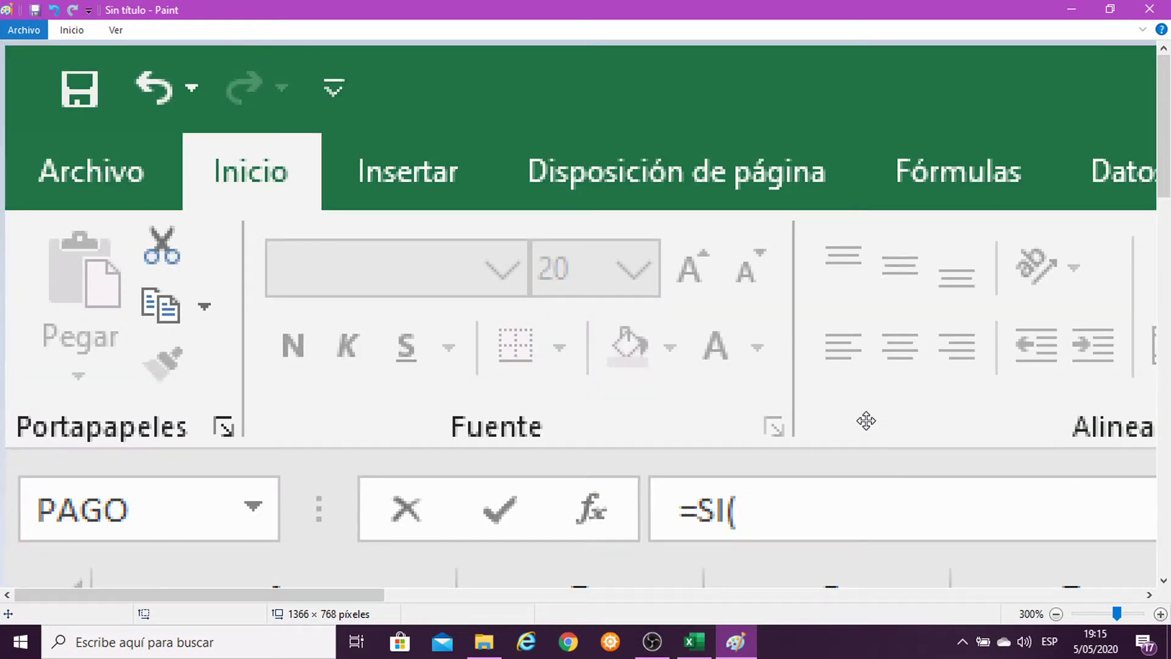
left_click_drag(866, 421, 457, 264)
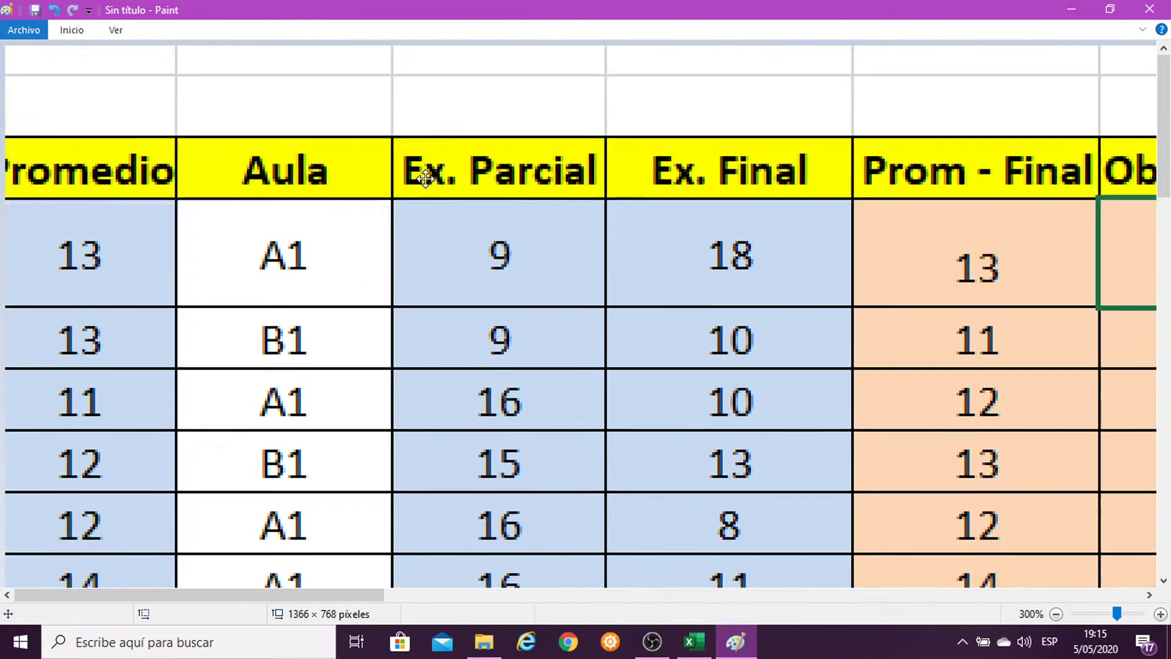
type("=SI(")
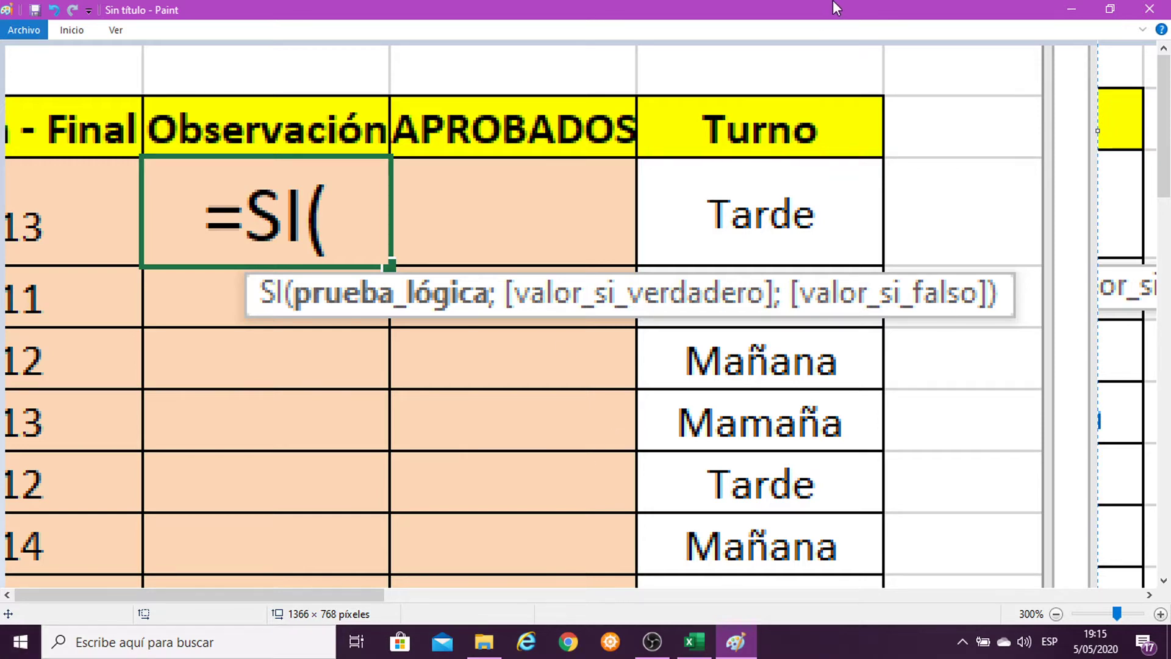
Return to Excel and add the logical test J12>=10.5 followed by a semicolon to the SI formula in K12.
left_click(1075, 7)
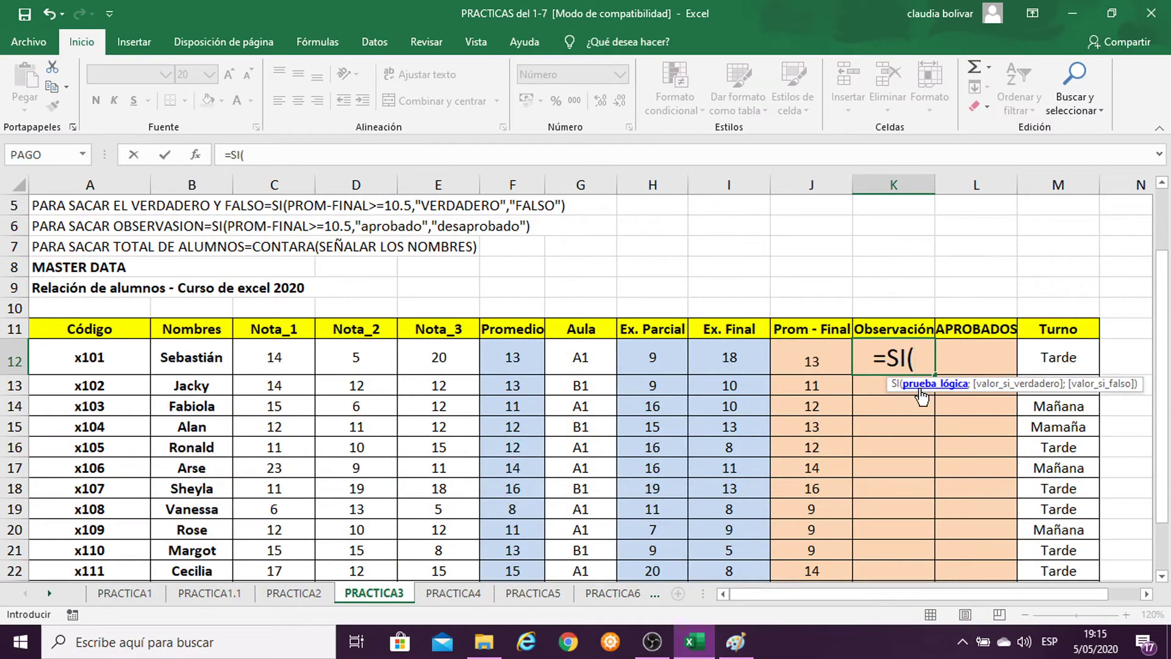
left_click(792, 352)
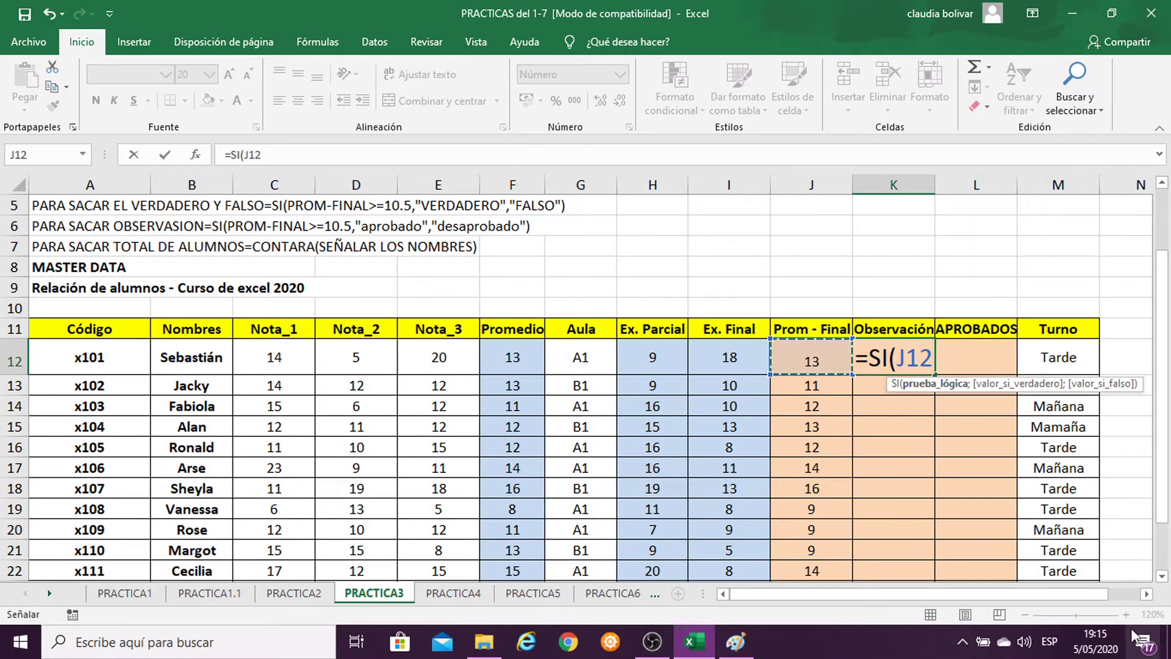
left_click(1147, 594)
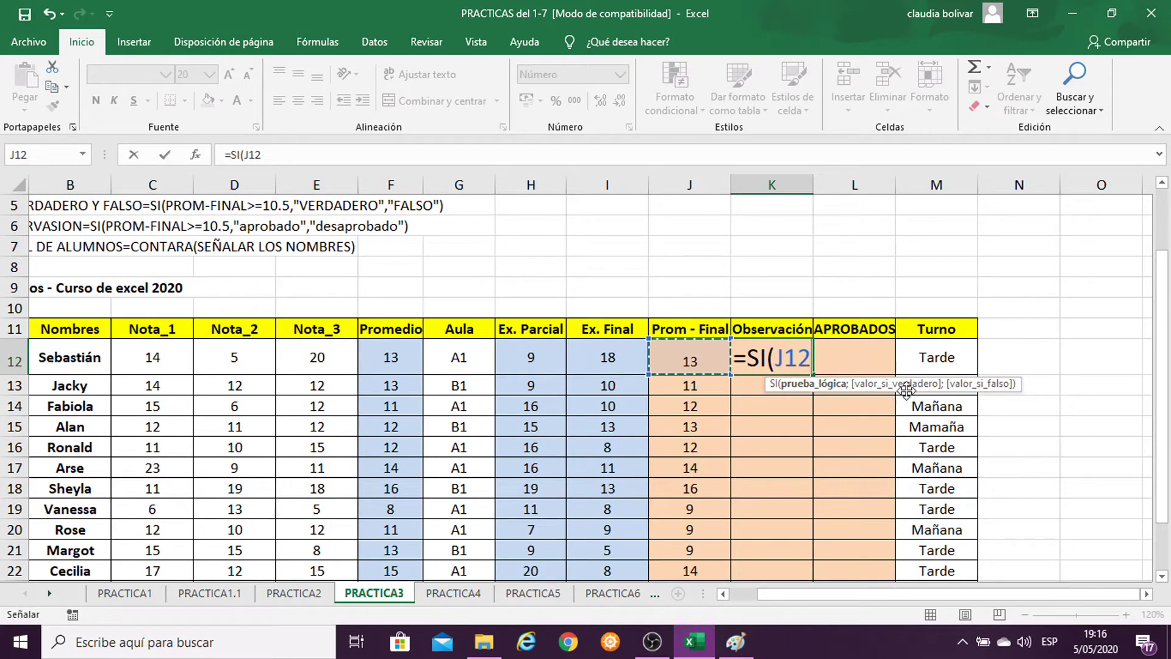
type(">")
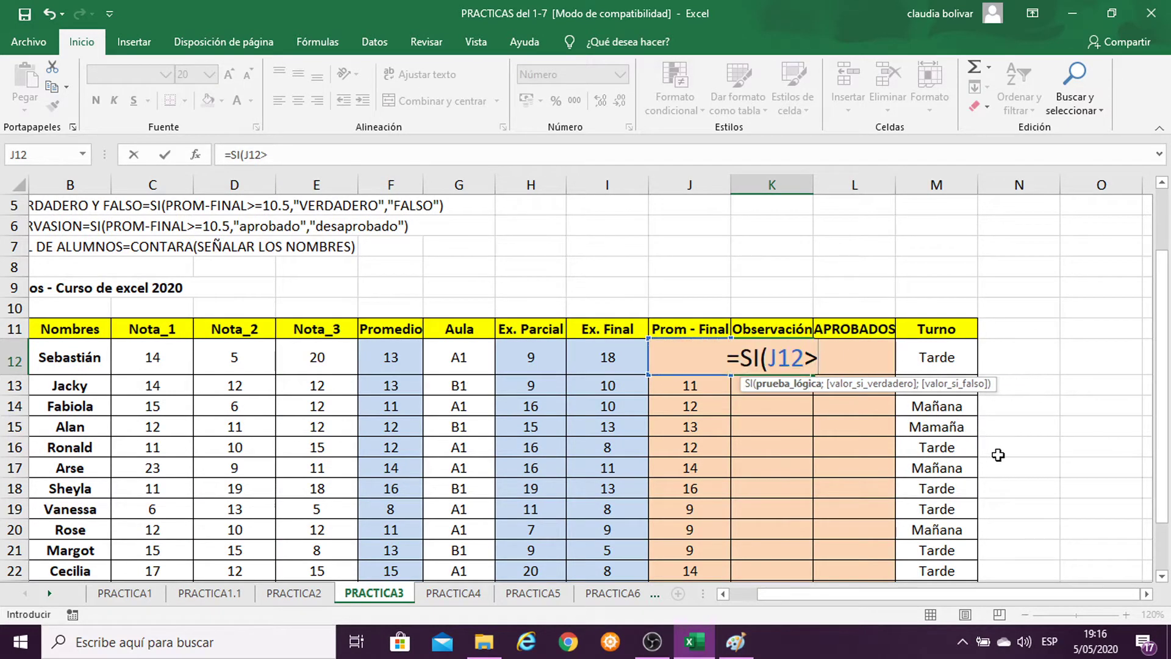
type("=10.5")
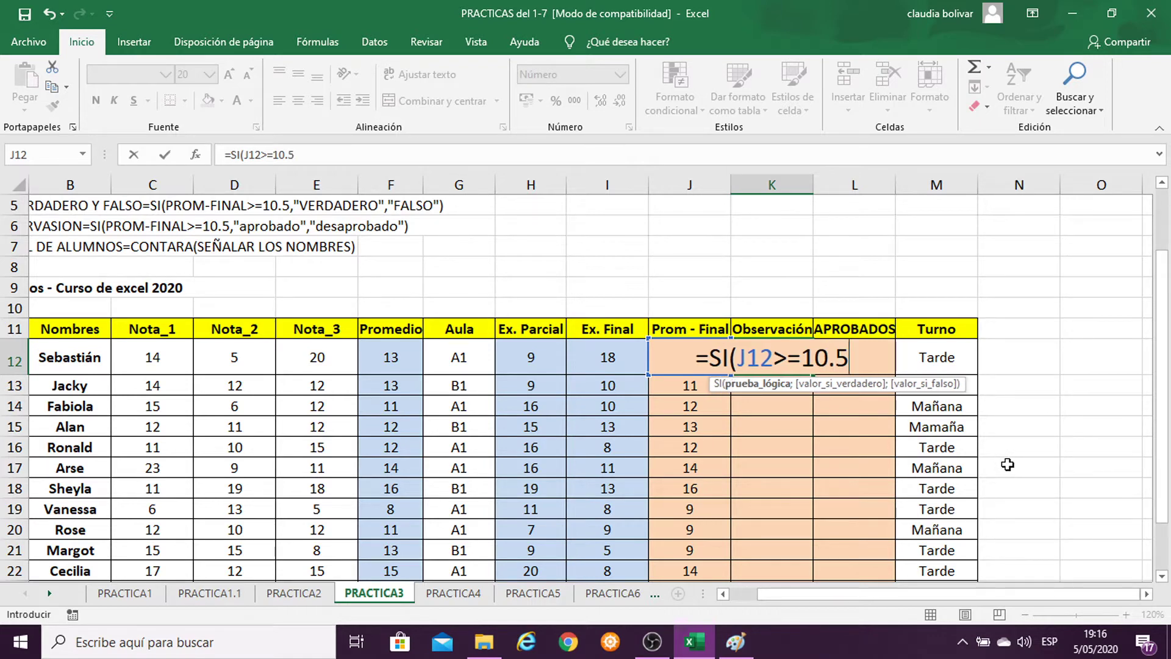
type(";")
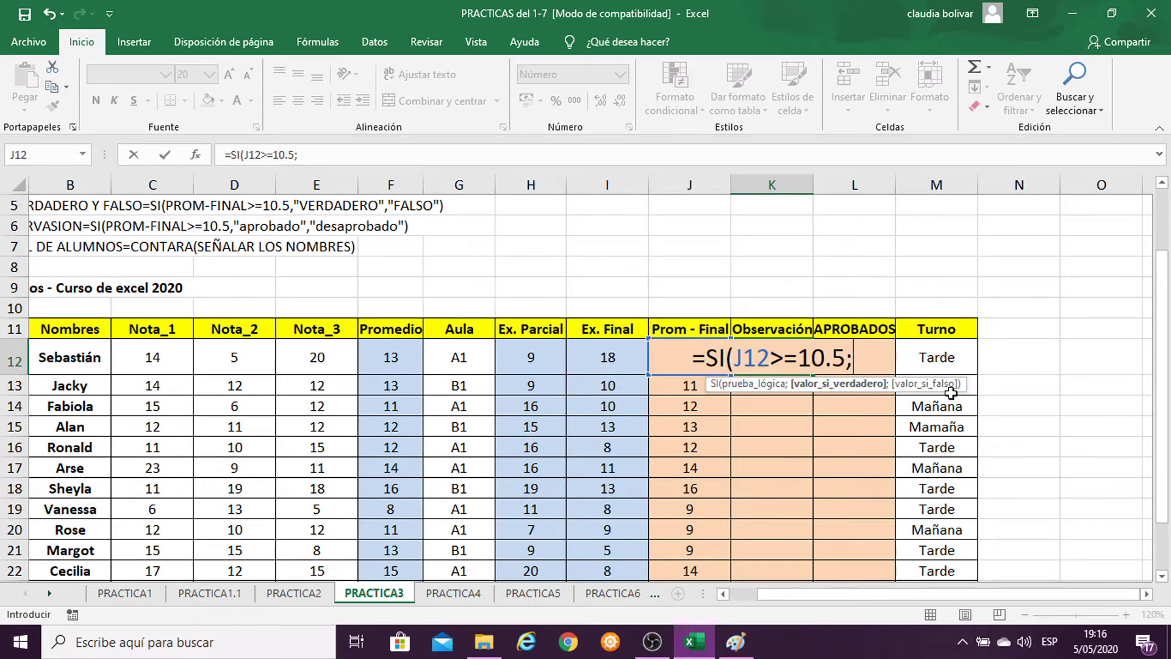
Complete the K12 formula with "APROBADO" as the true value and "DESAPROBADO" as the false value, and enter it.
type("\"")
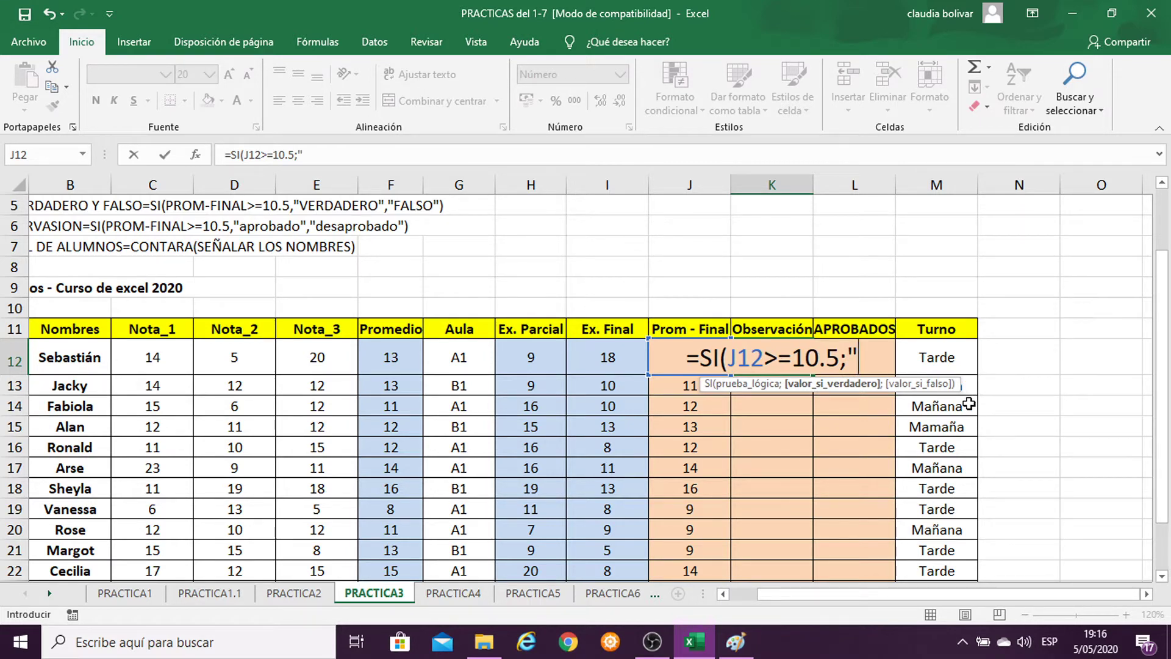
type("APRO")
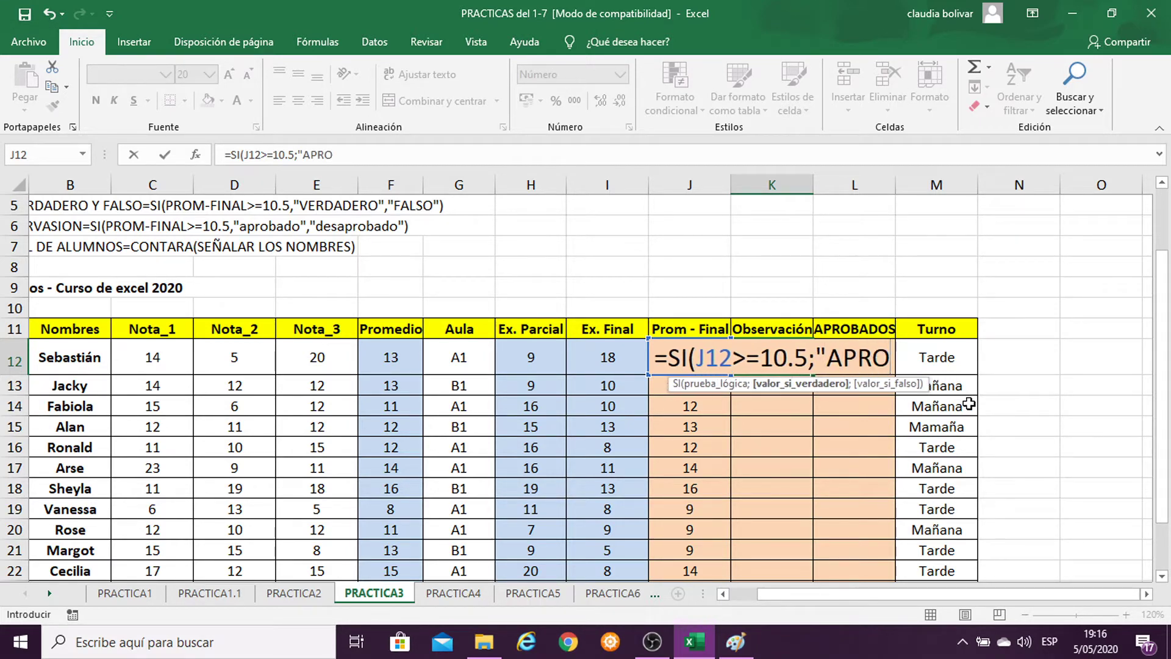
type("BAD")
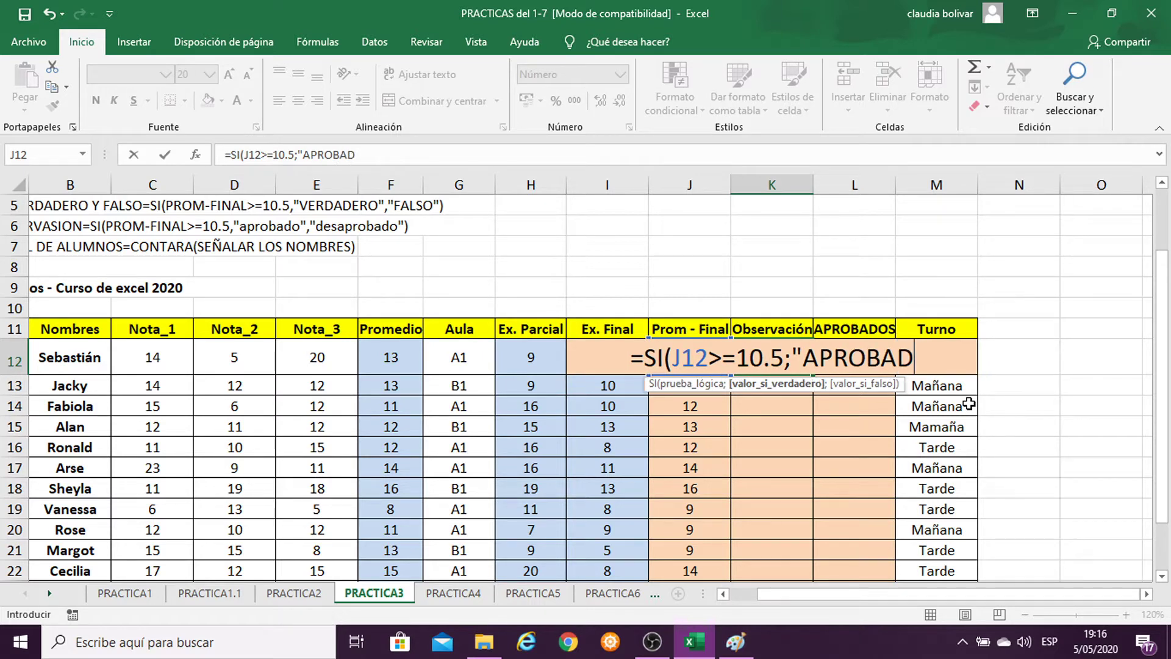
type("O\"")
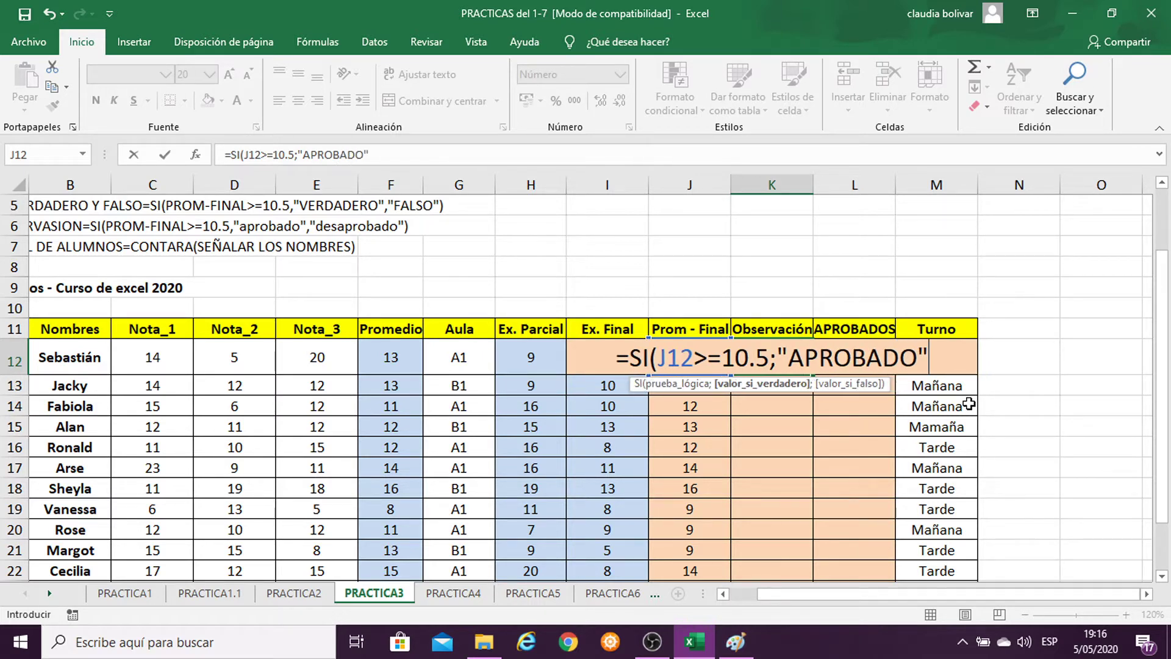
type(";")
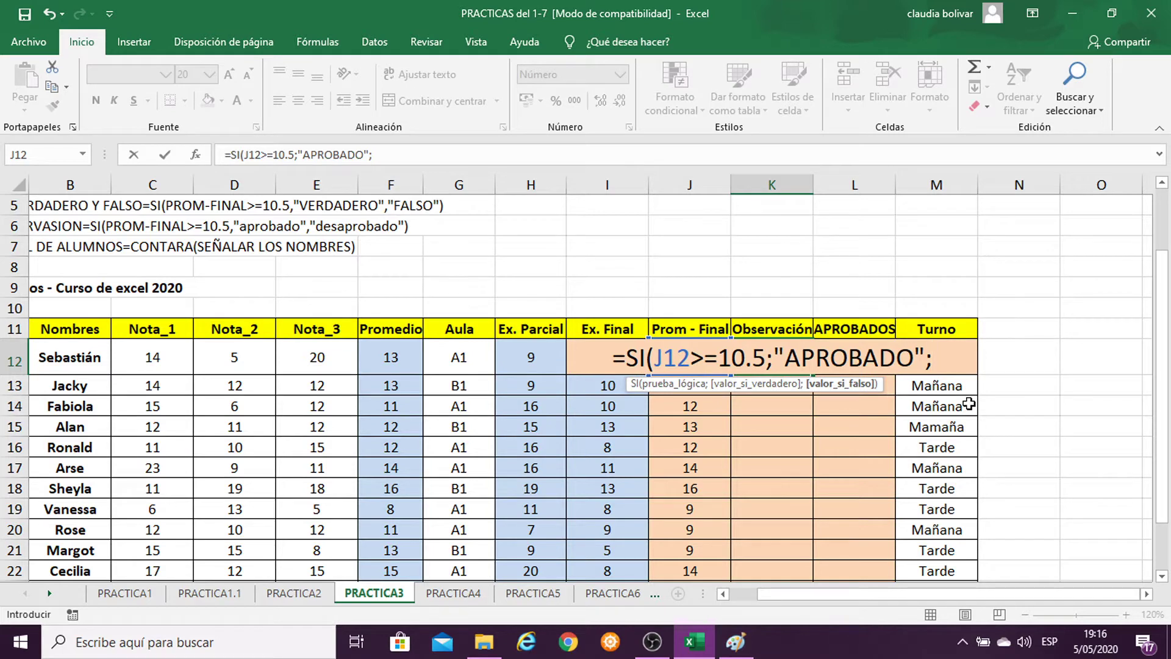
type("\"")
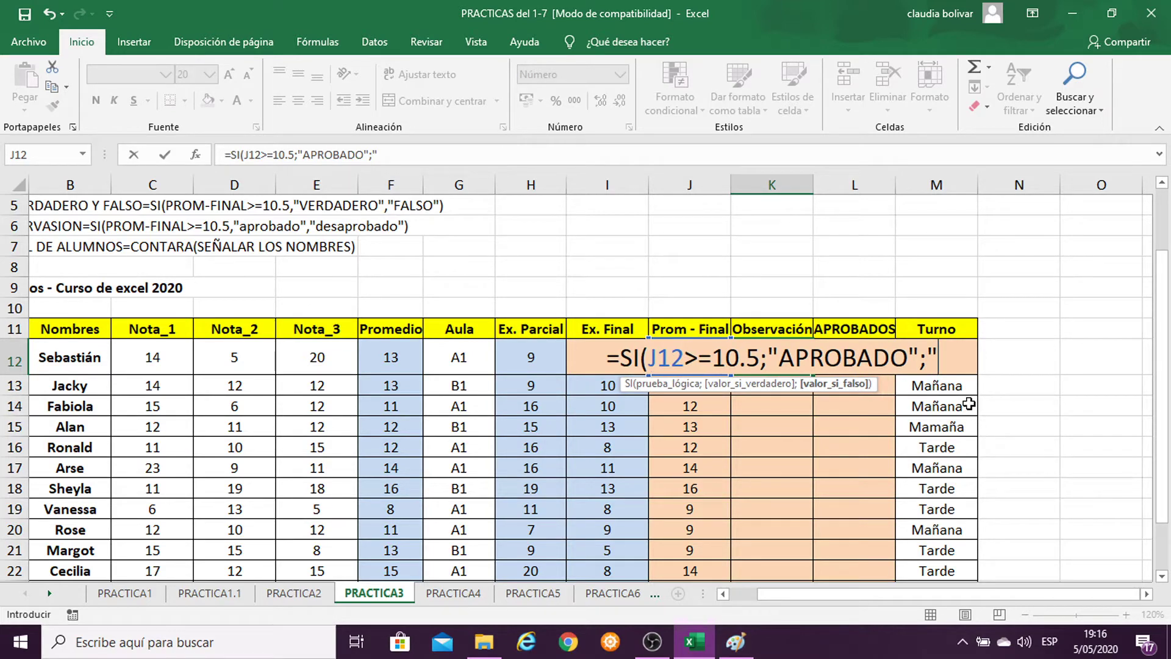
type("DESAPRO")
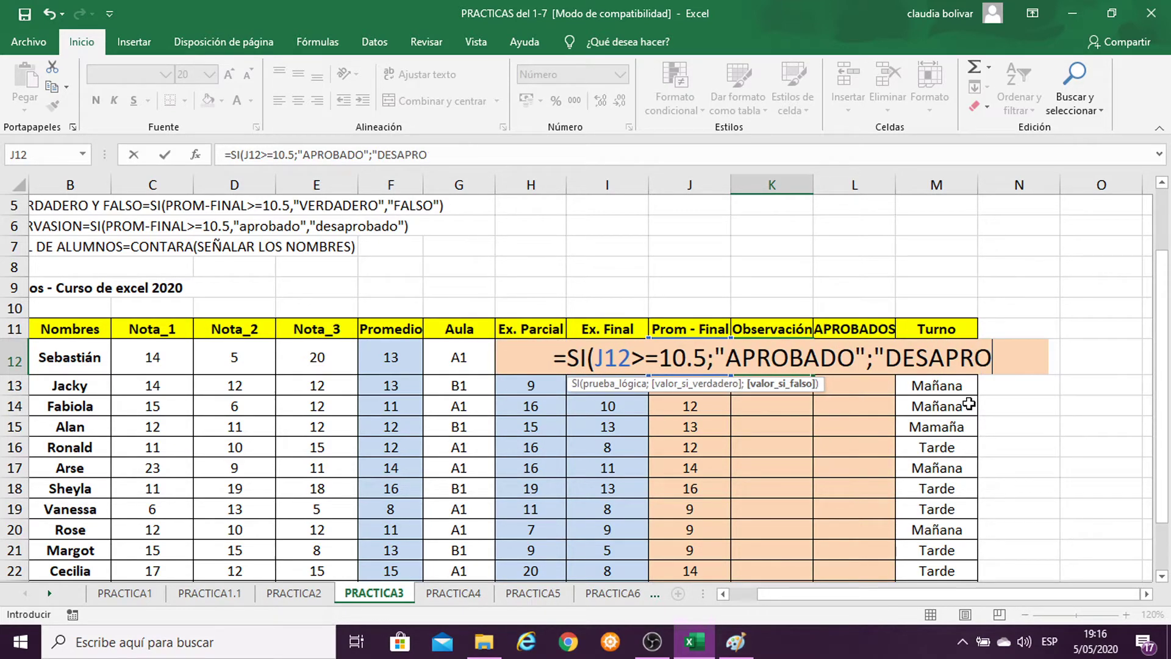
type("BADO")
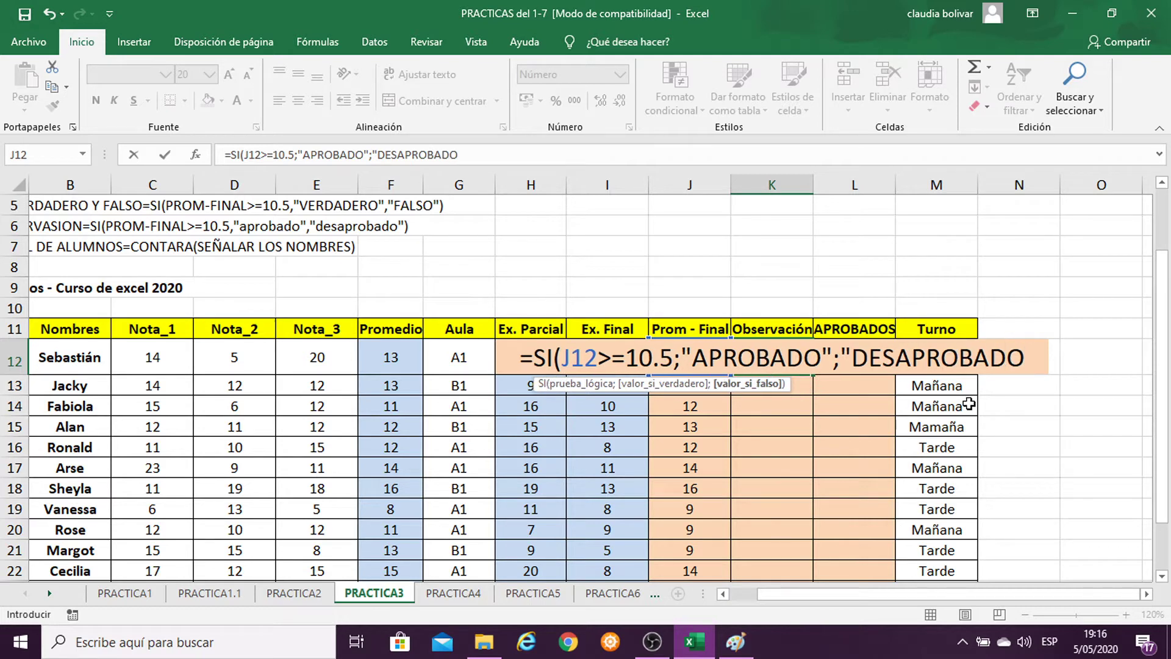
type("\")")
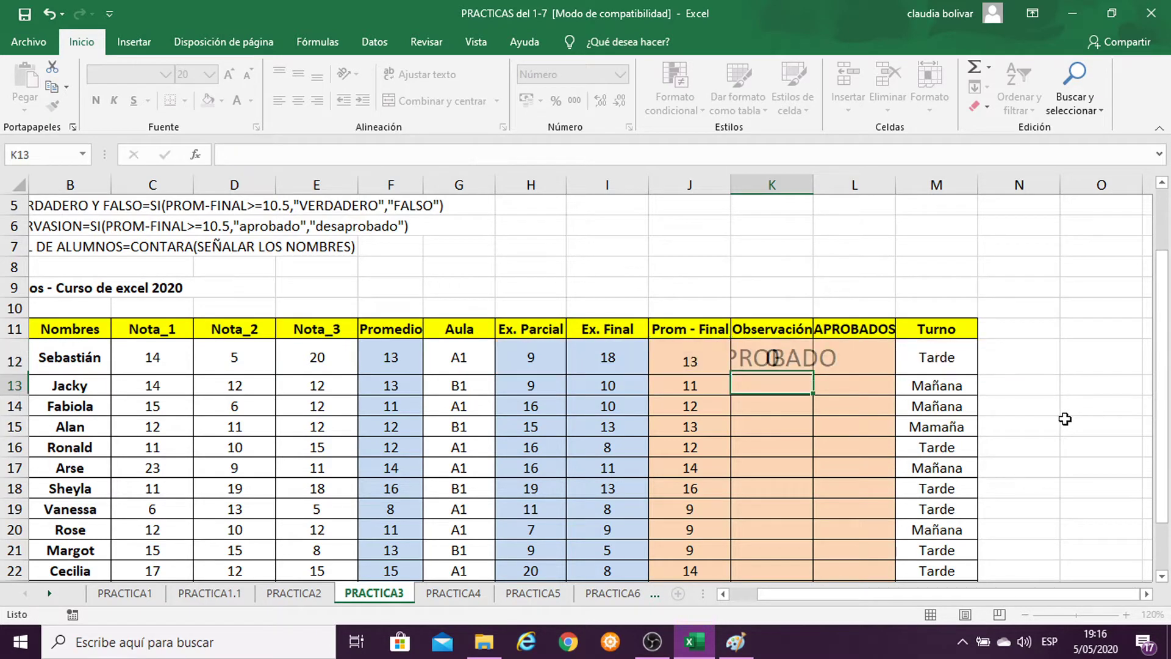
key("Return")
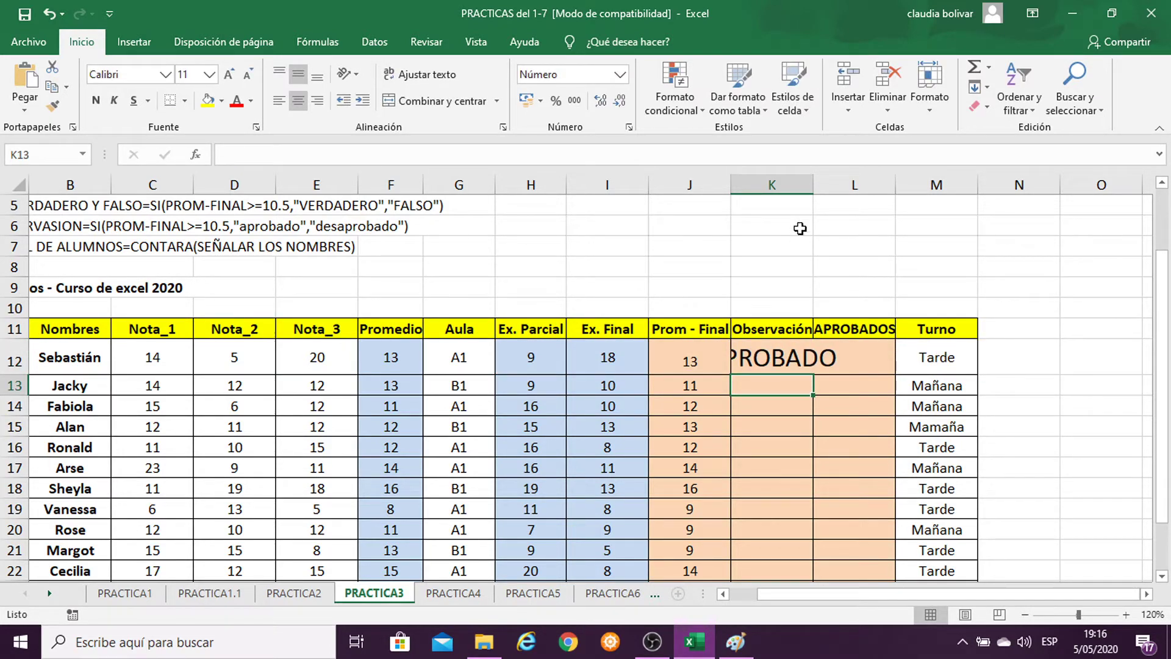
Widen the Observación column to fit its text and copy the K12 formula down to K24.
left_click_drag(813, 179, 865, 206)
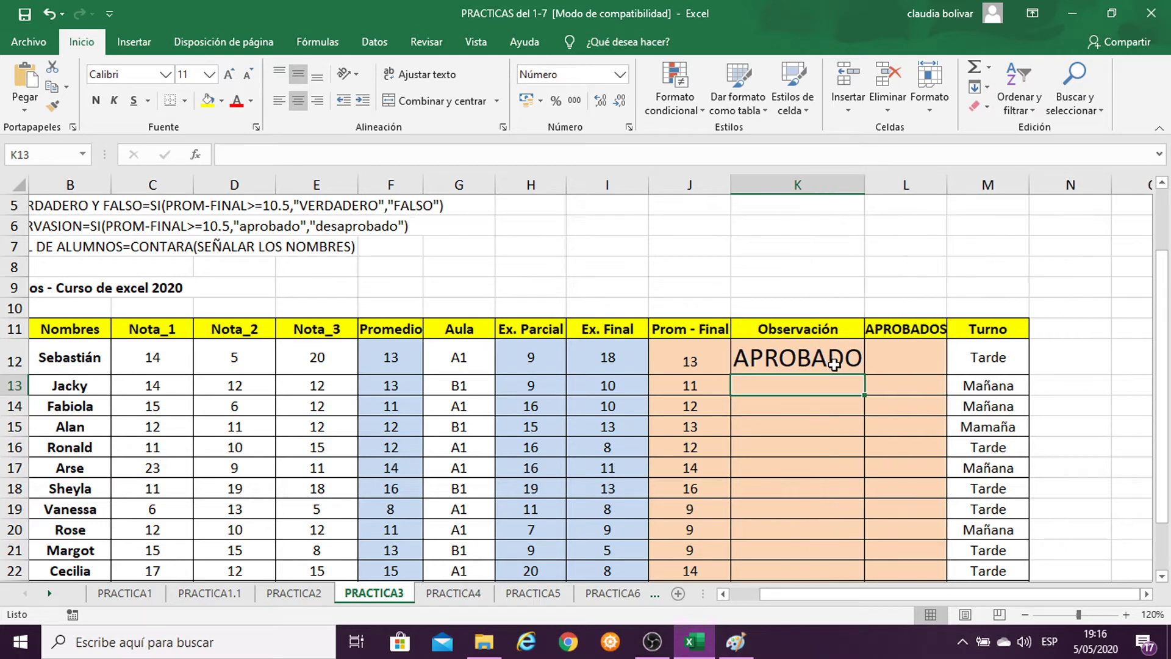
left_click(836, 364)
left_click_drag(863, 374, 853, 537)
scroll(767, 295, "down", 1)
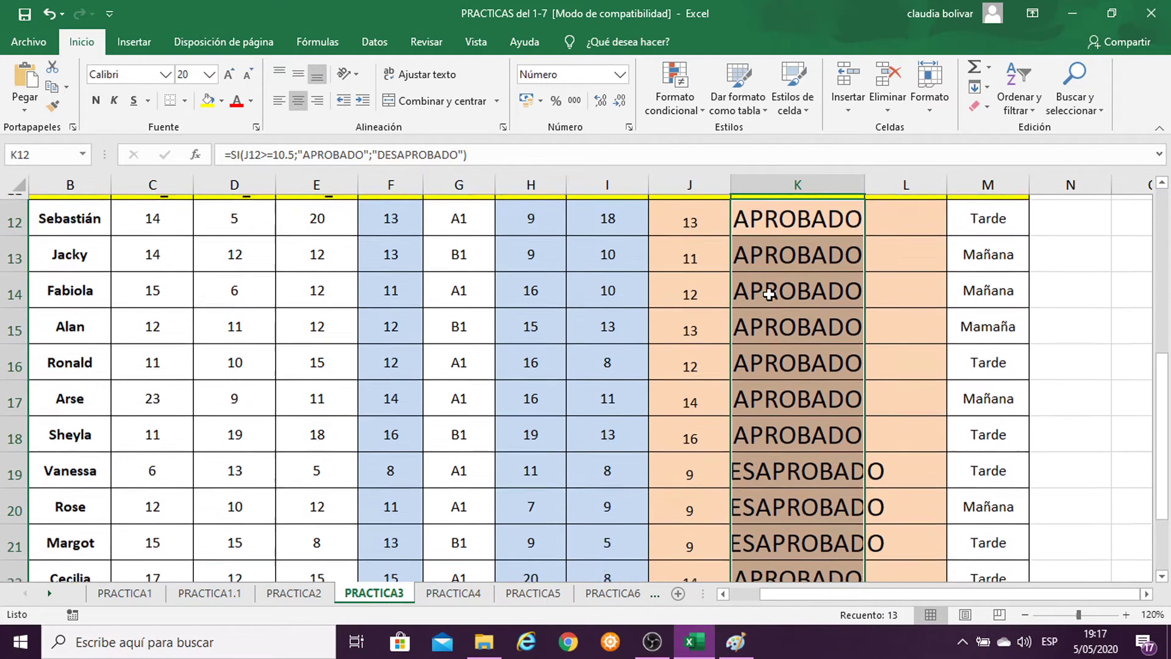
scroll(769, 295, "up", 1)
scroll(768, 295, "down", 3)
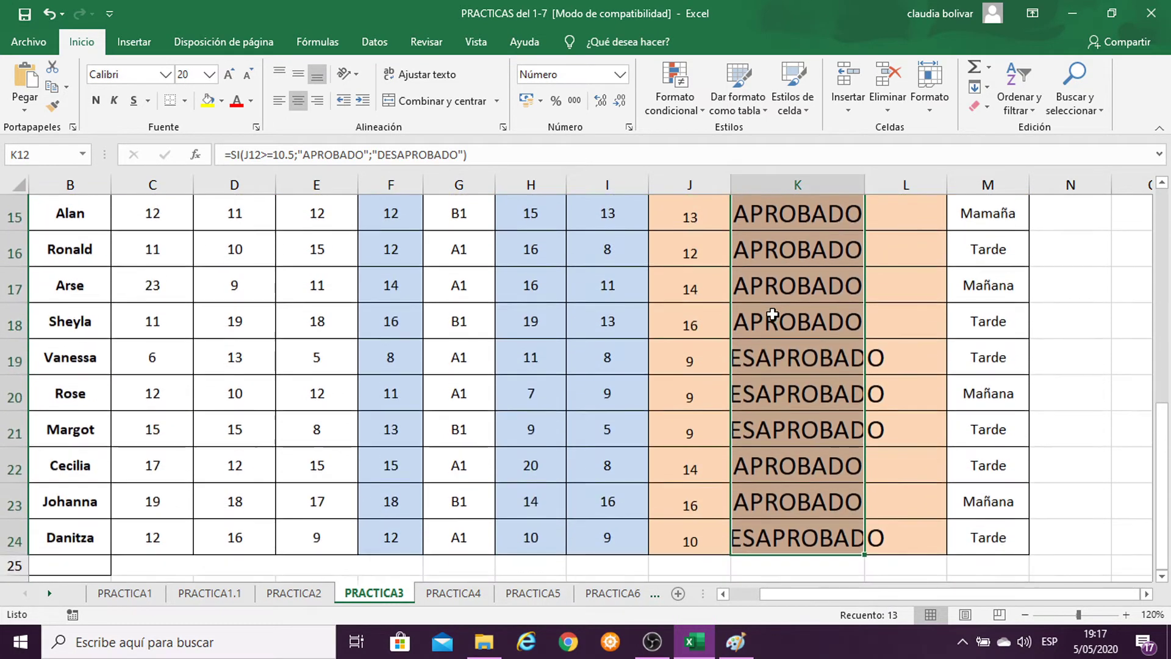
Set the font size of the Observación results K12:K24 to 12 and enlarge K12 alone to 20.
left_click(209, 74)
left_click(185, 159)
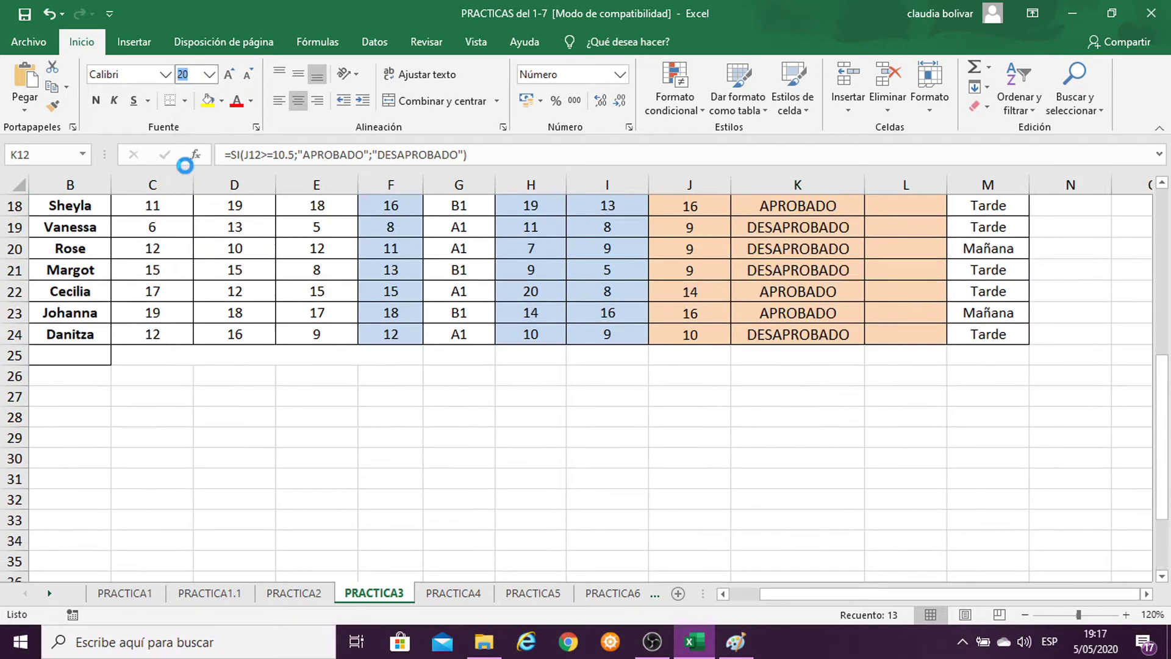
scroll(786, 410, "up", 5)
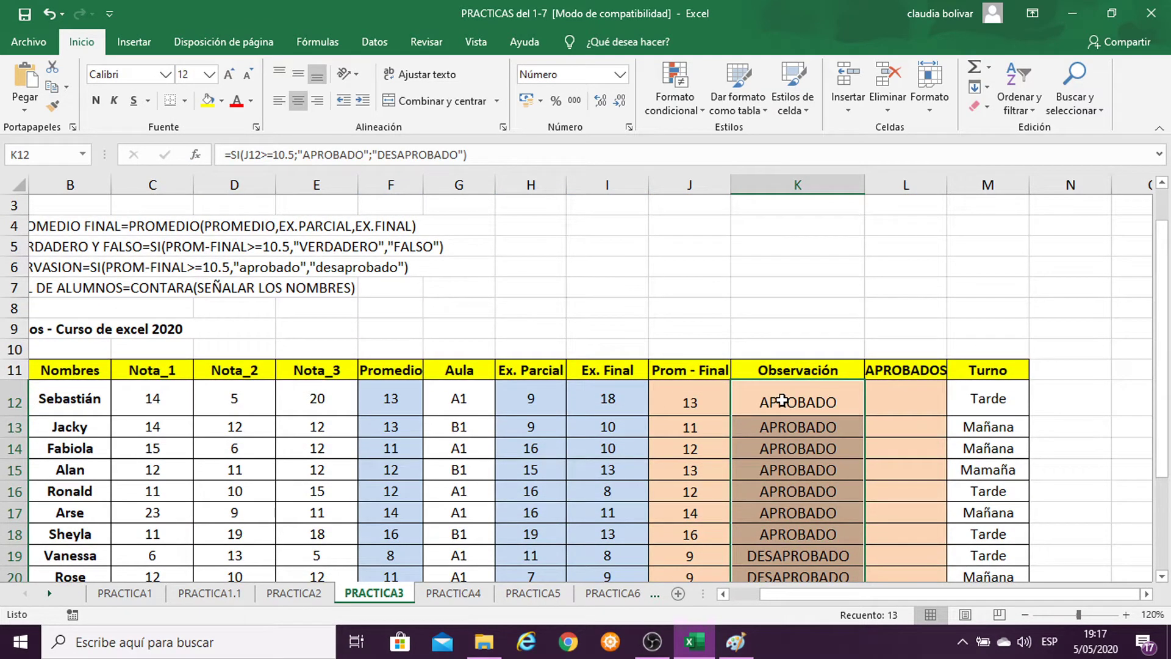
left_click(780, 397)
left_click(209, 74)
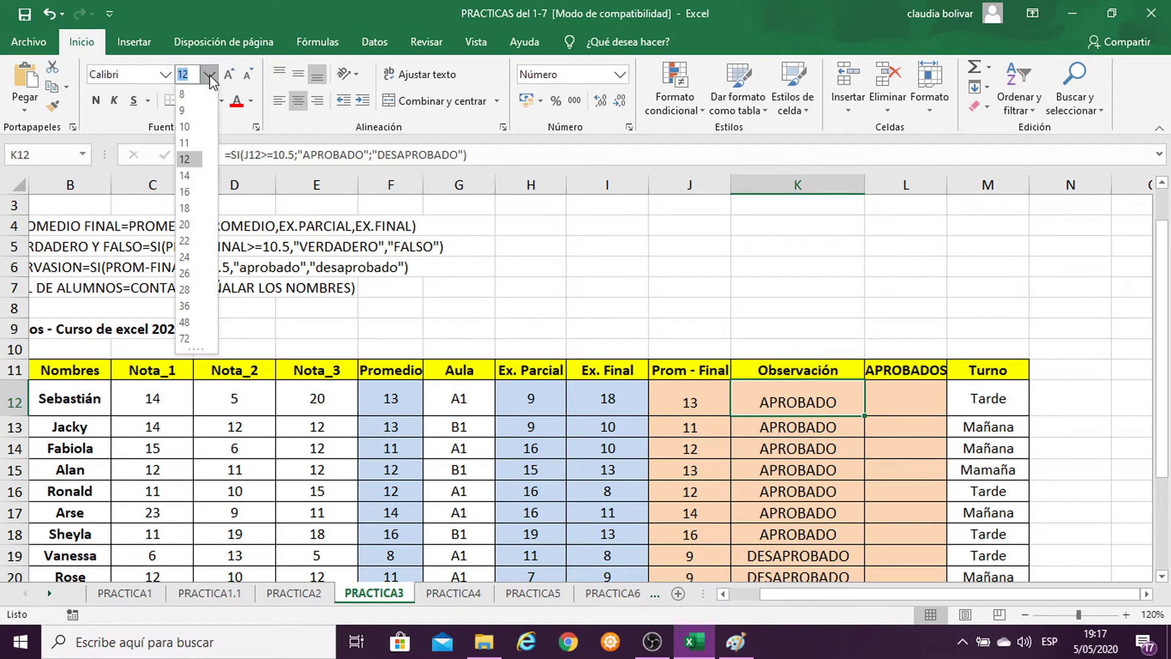
left_click(191, 228)
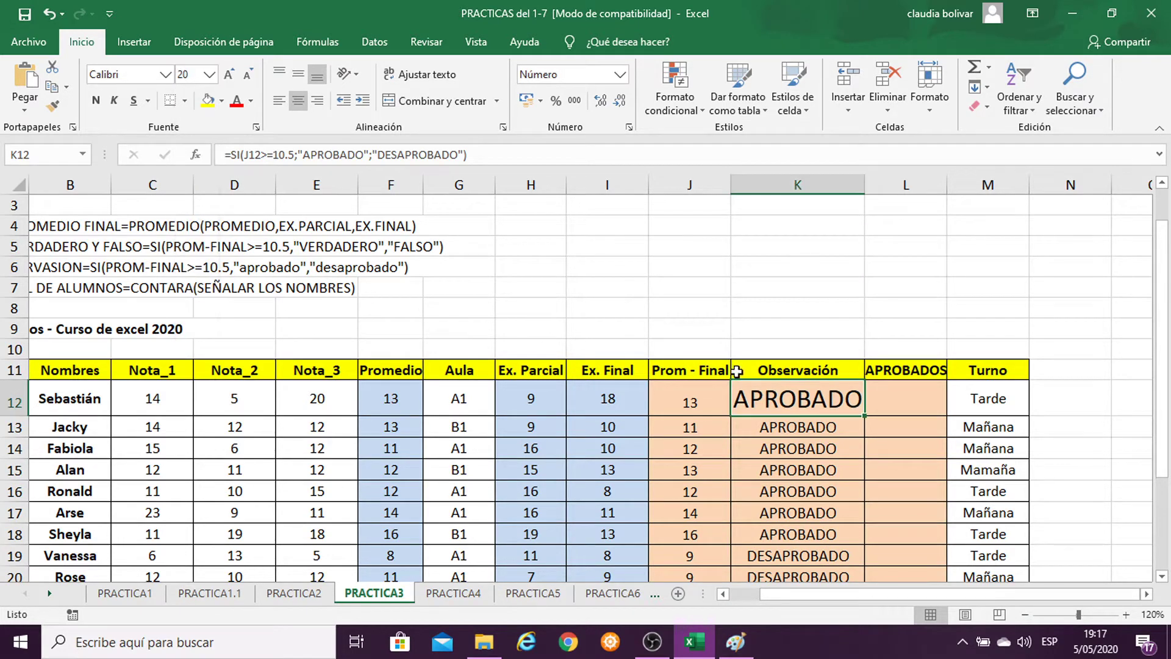
Change the SI formula in K12 to return 100 when true and "CASTIGO" when false, and enter it.
double_click(763, 398)
scroll(763, 398, "down", 1)
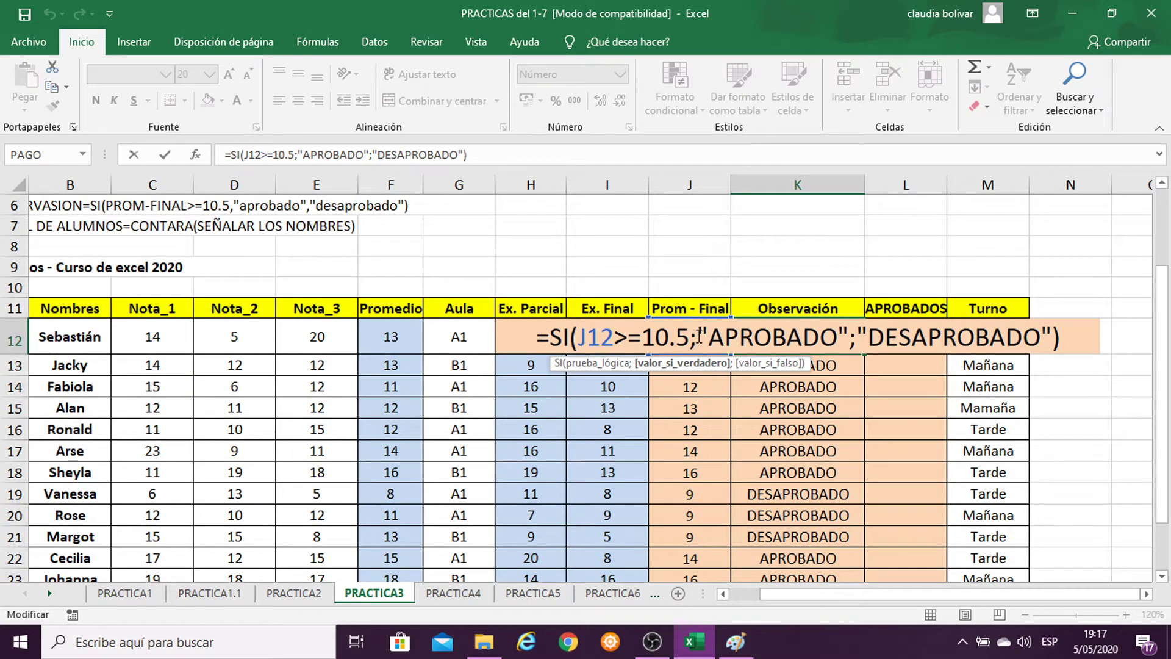
left_click_drag(696, 334, 1077, 372)
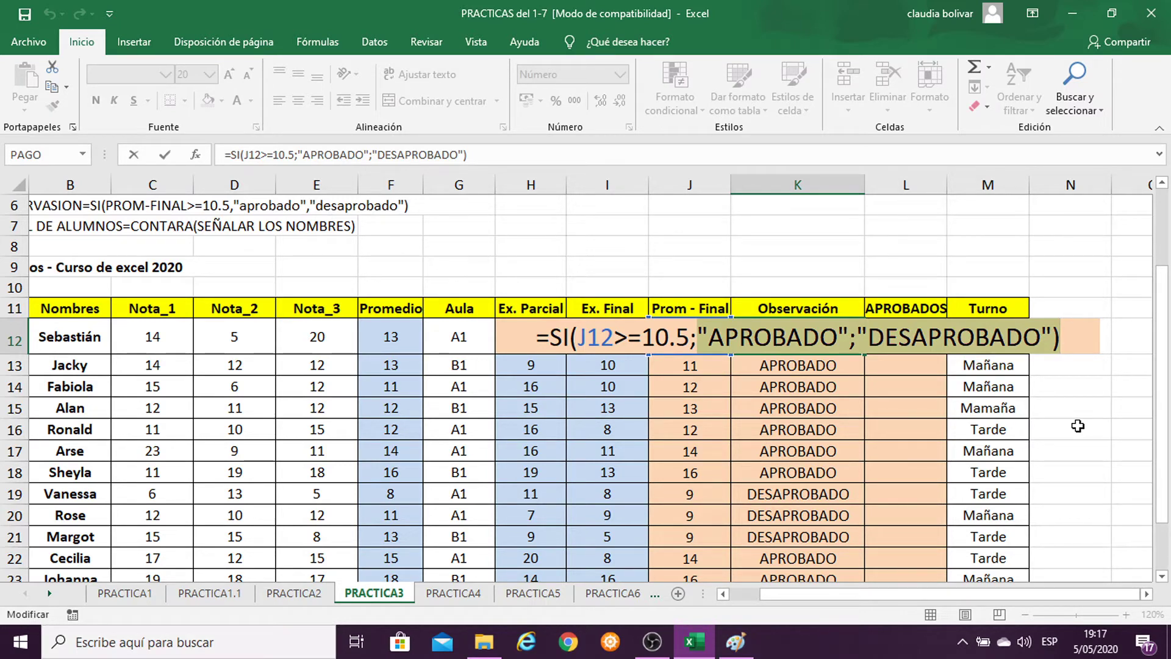
type("10")
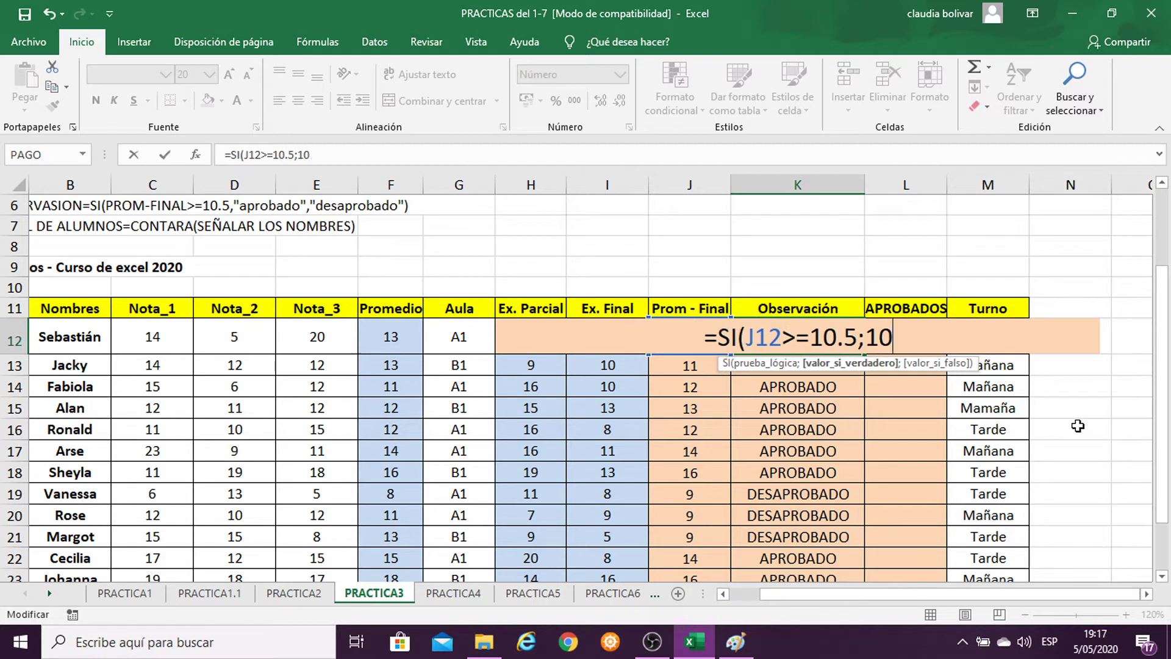
type("0;")
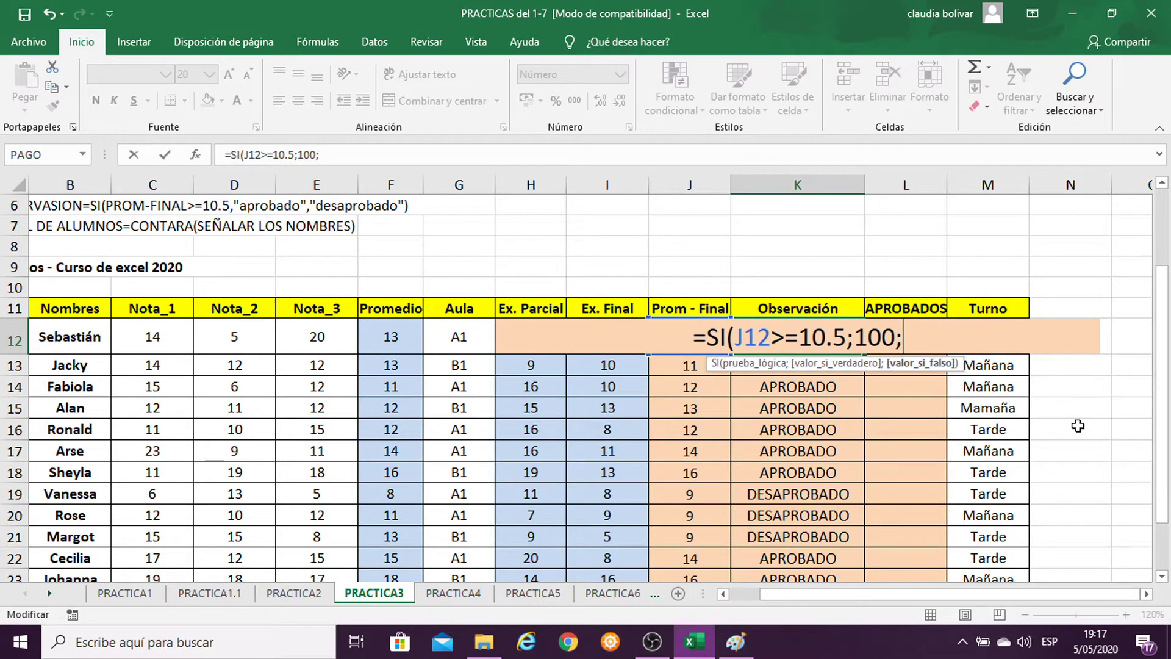
type("\"")
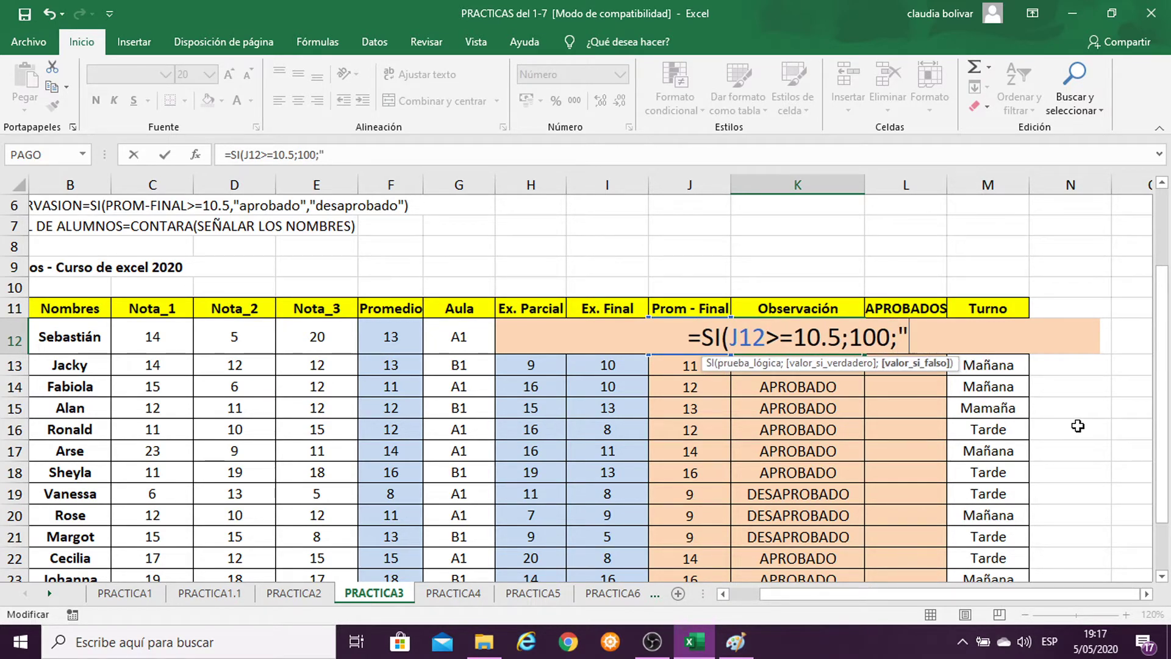
type("CA")
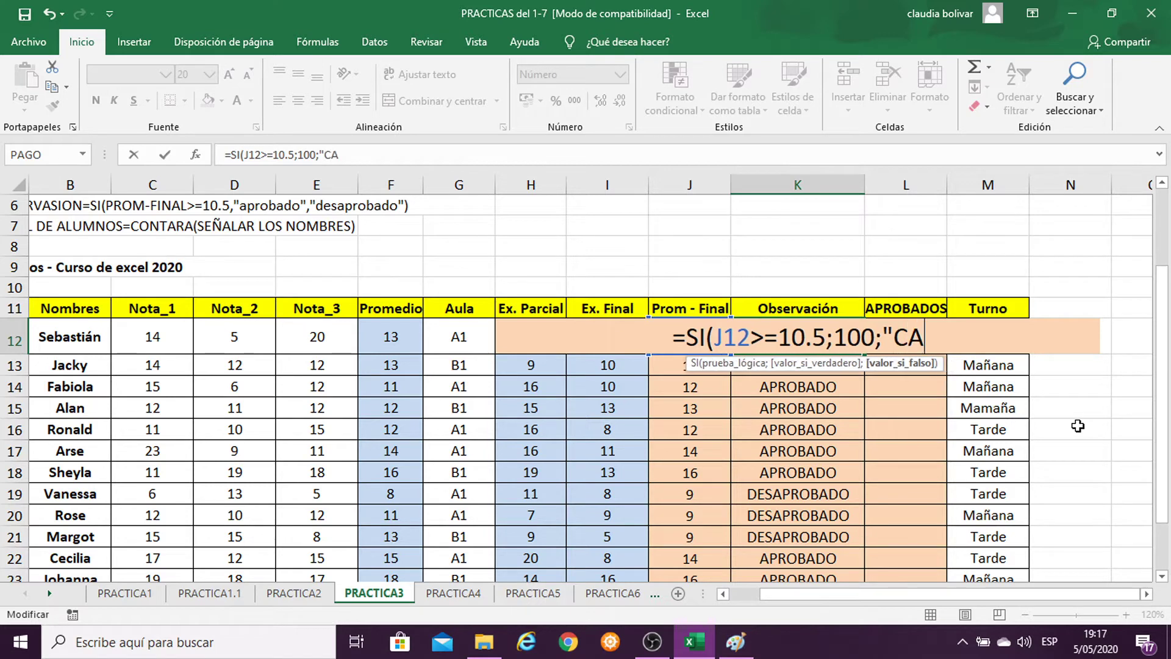
type("STIGO")
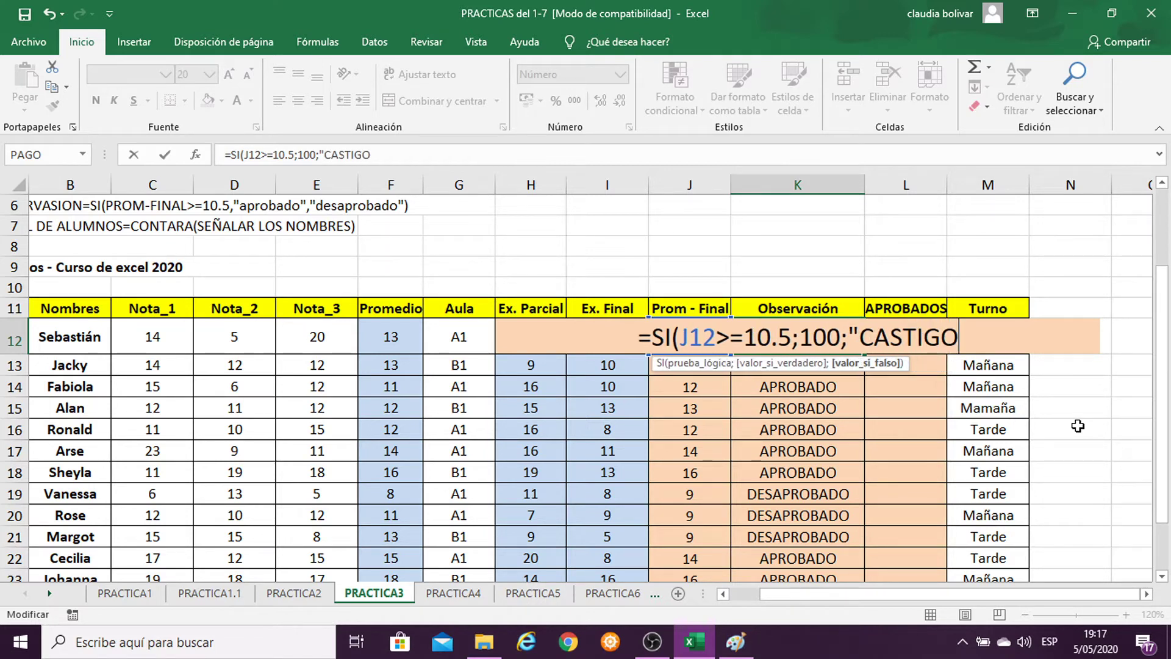
type("\"")
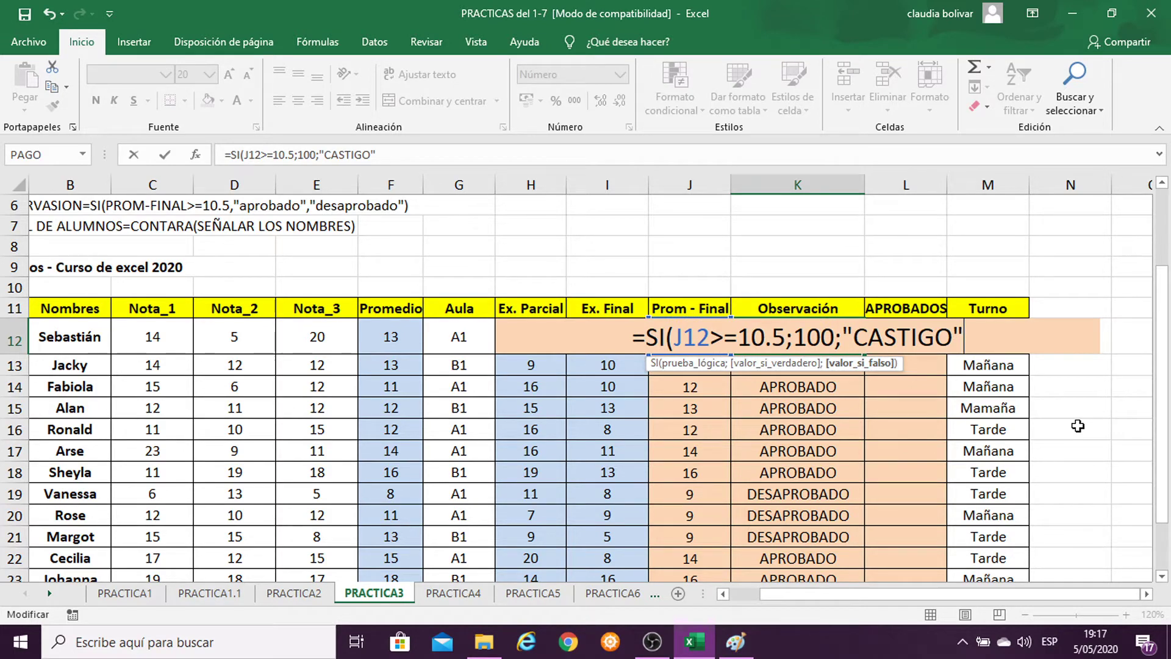
type(")")
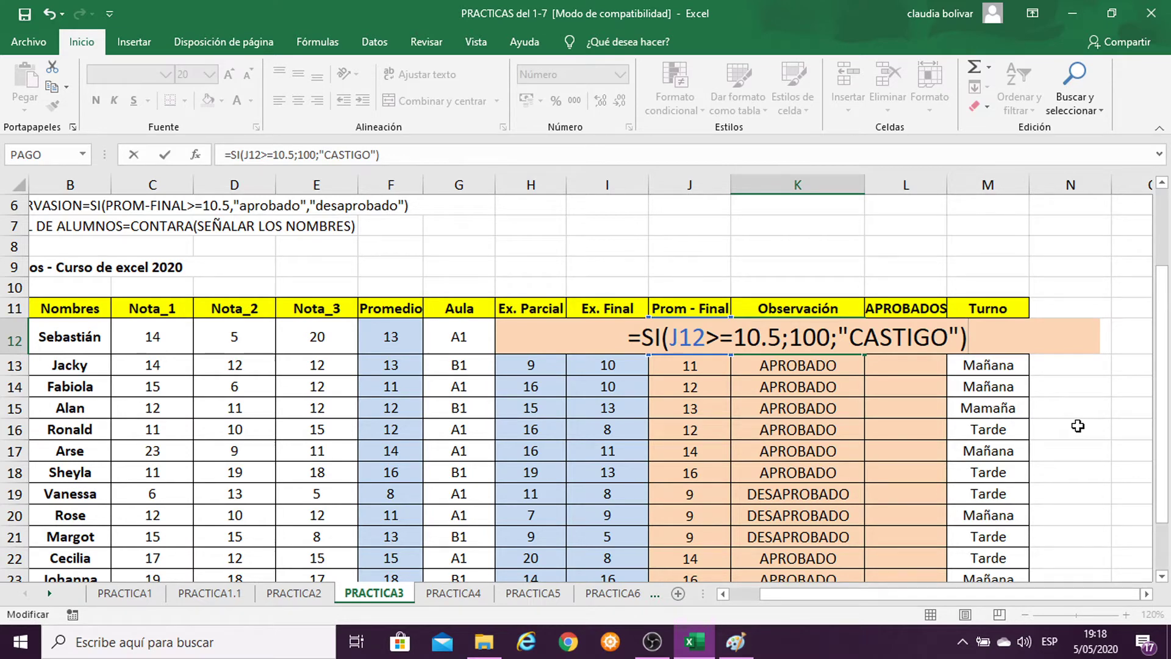
key("Return")
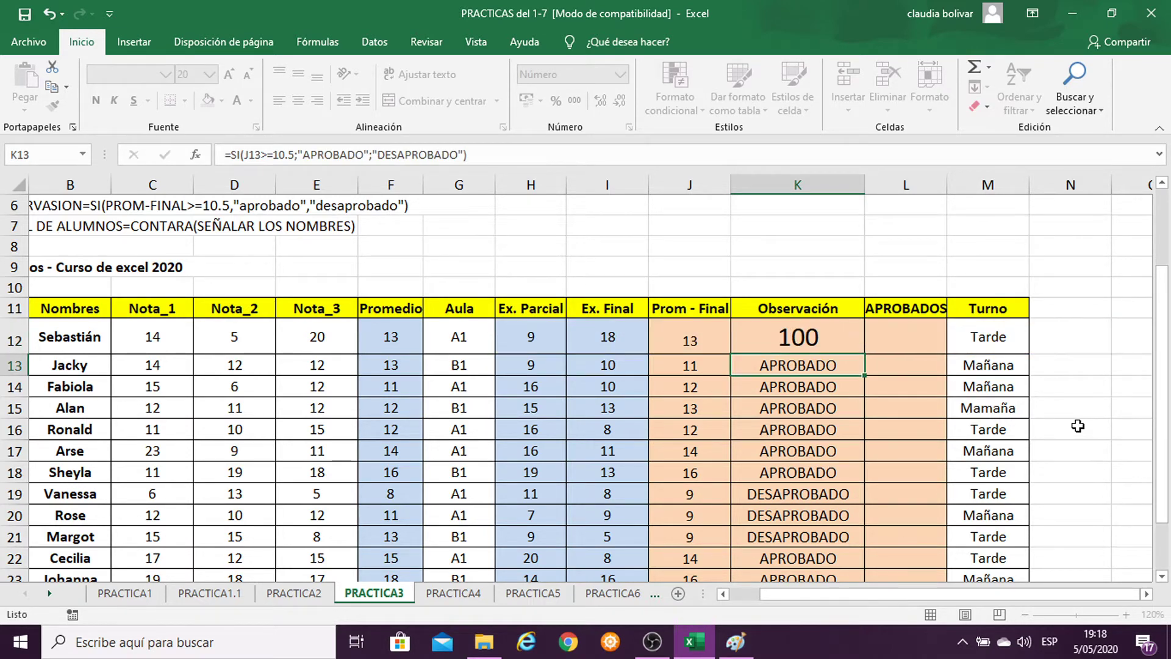
Copy the K12 formula down to K24 and check the Observación results.
left_click(814, 334)
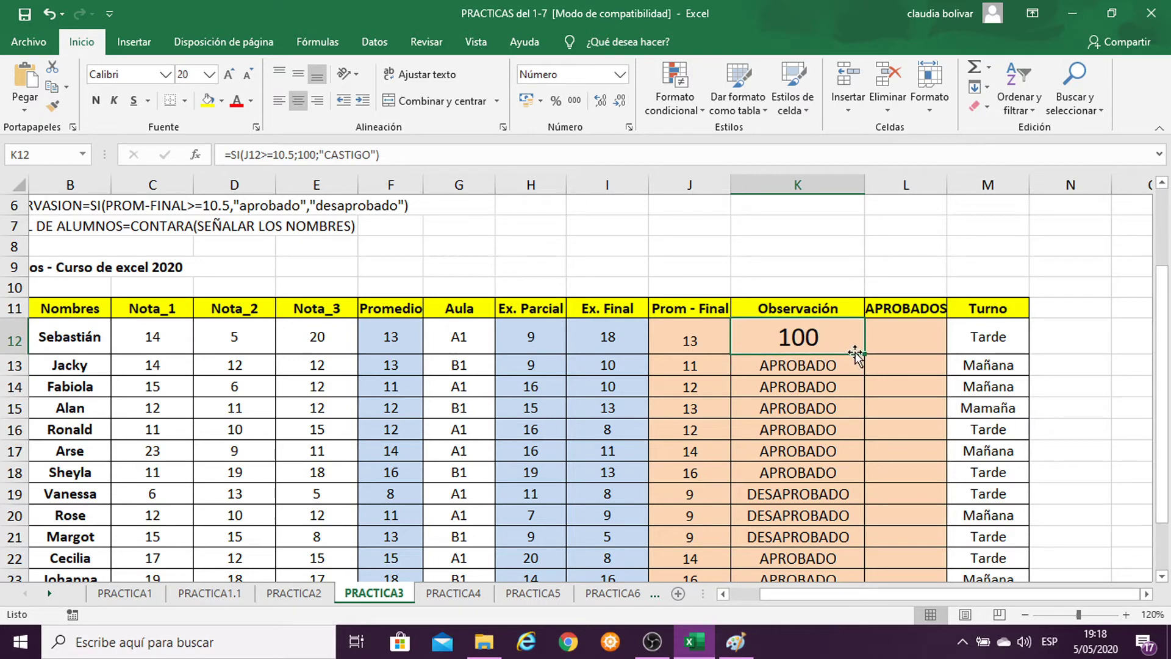
left_click_drag(864, 353, 849, 518)
scroll(823, 304, "down", 2)
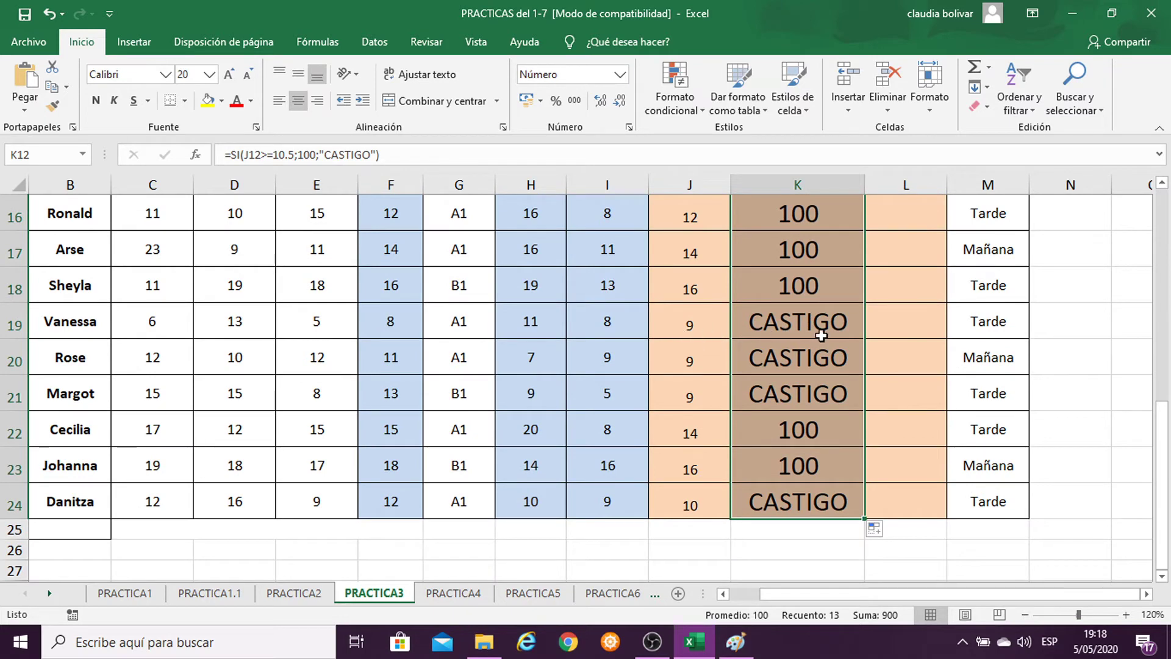
scroll(822, 335, "up", 1)
scroll(820, 337, "up", 1)
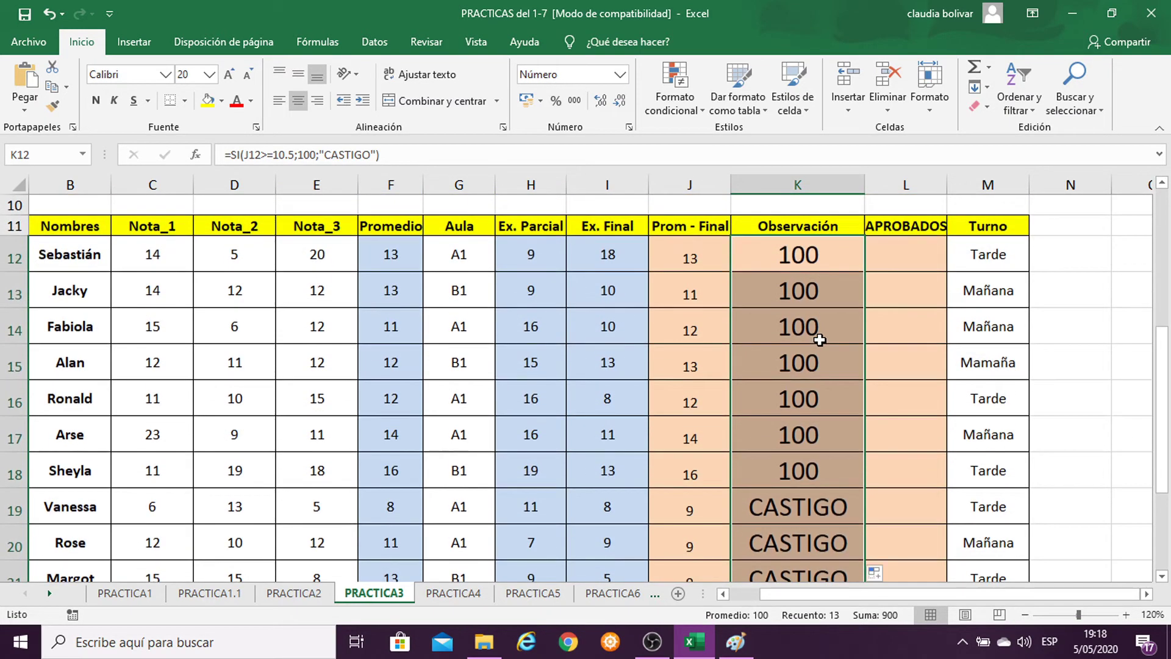
Undo the copy down the Observación column, the 100/"CASTIGO" formula edit, and the font enlargement of K12.
key("ctrl+z")
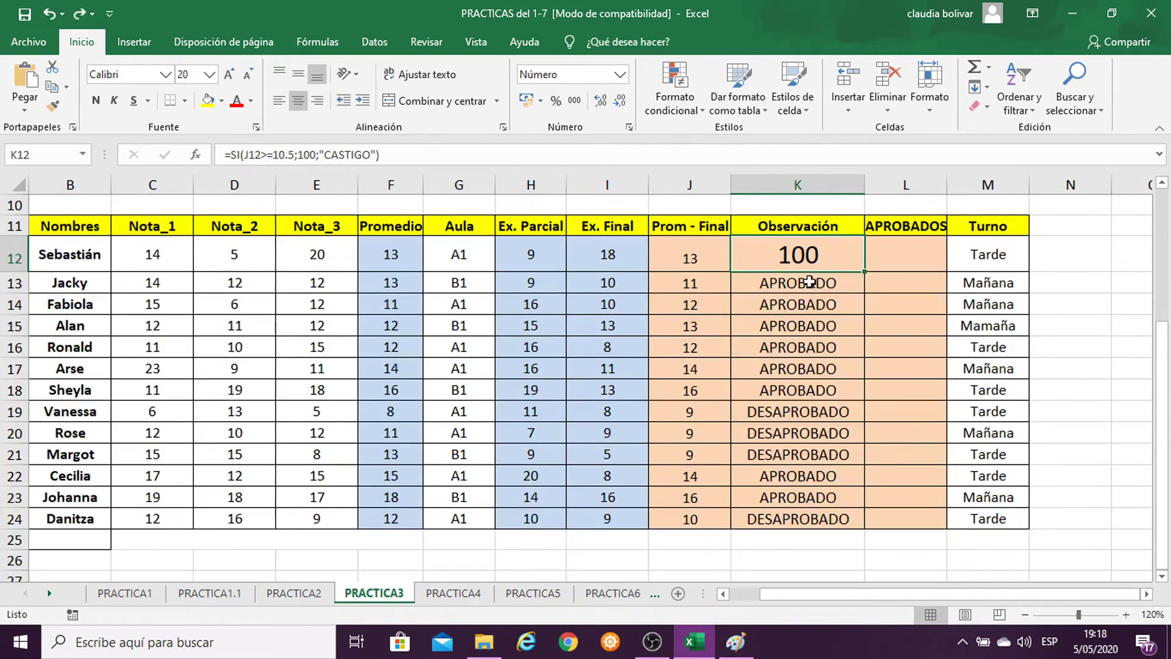
key("ctrl+z")
key("ctrl+z")
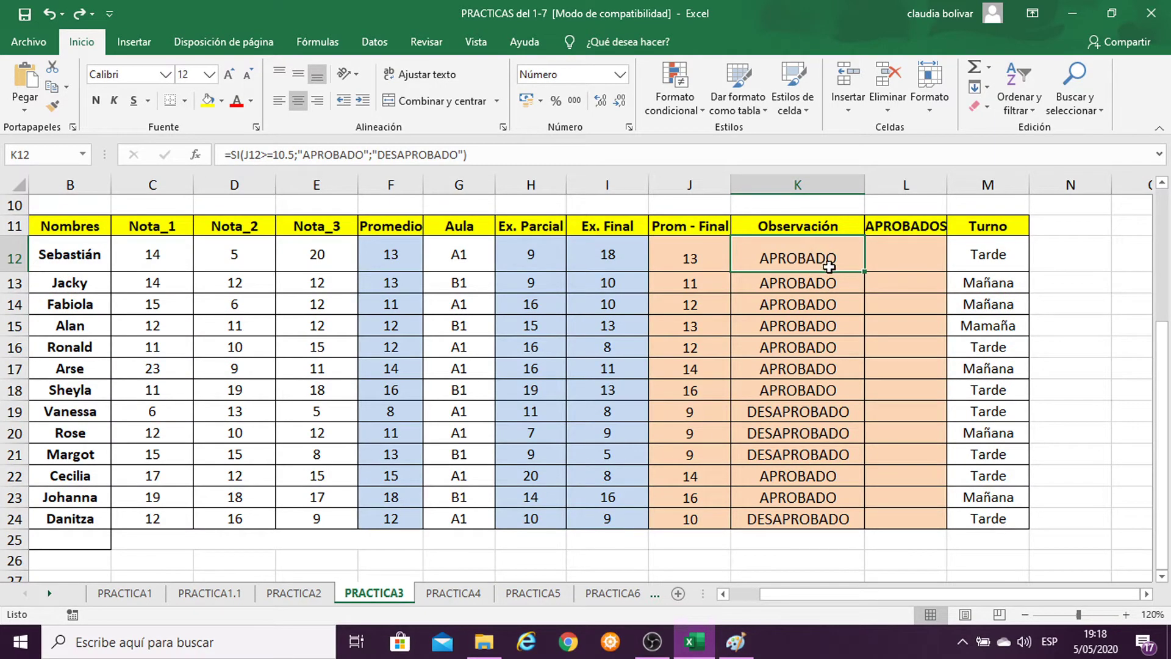
Start an SI formula in L12 of the APROBADOS column with the logical test J12>=10.5.
scroll(787, 308, "up", 2)
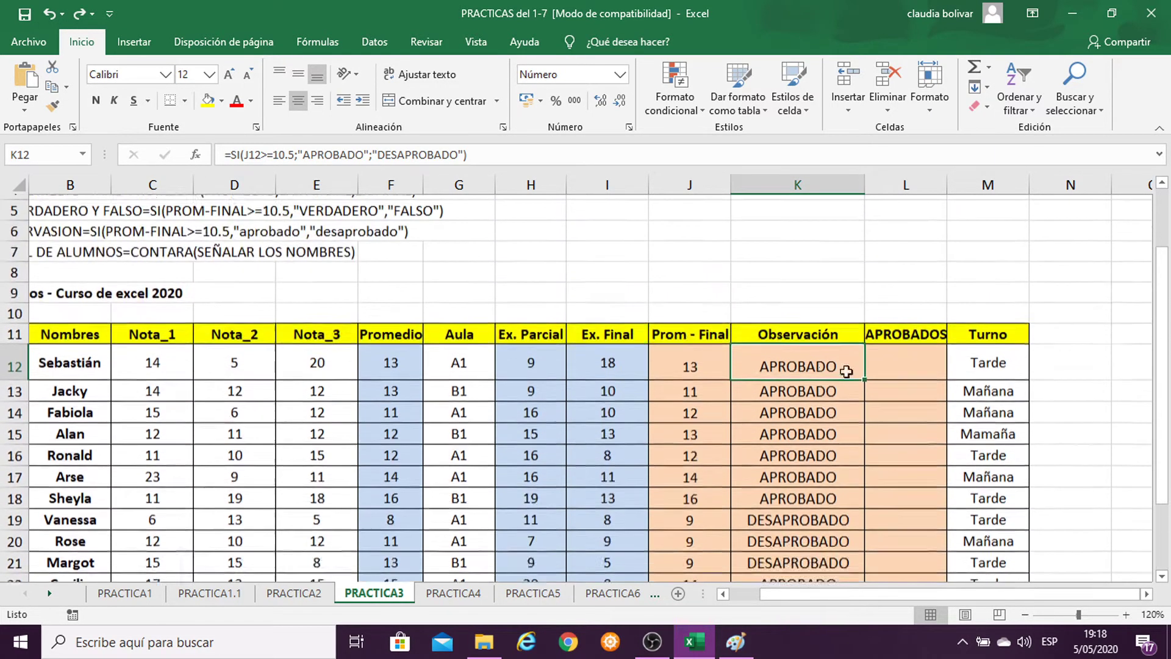
scroll(866, 382, "up", 1)
left_click(891, 387)
scroll(845, 369, "up", 2)
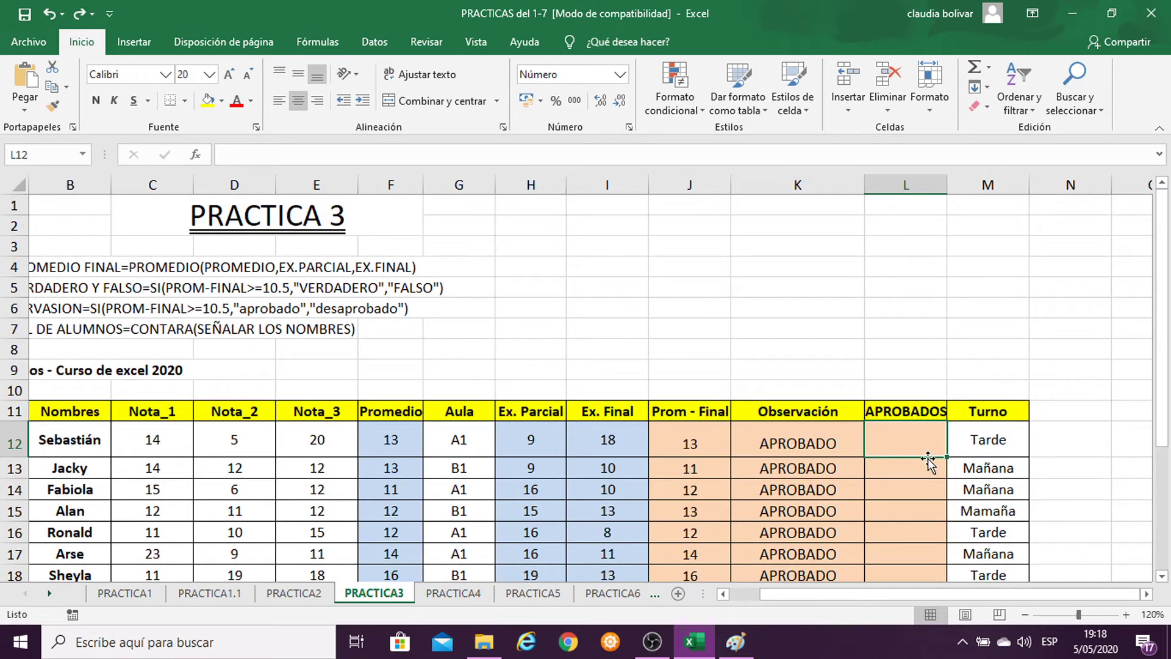
scroll(928, 462, "down", 1)
type("=S")
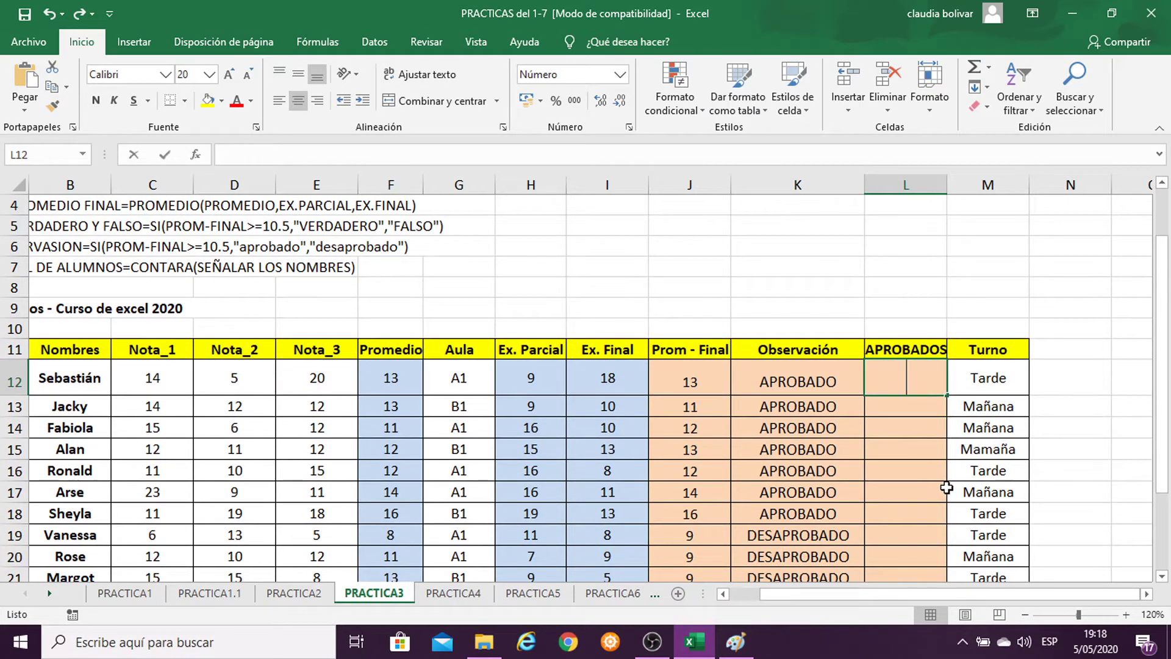
type("I(")
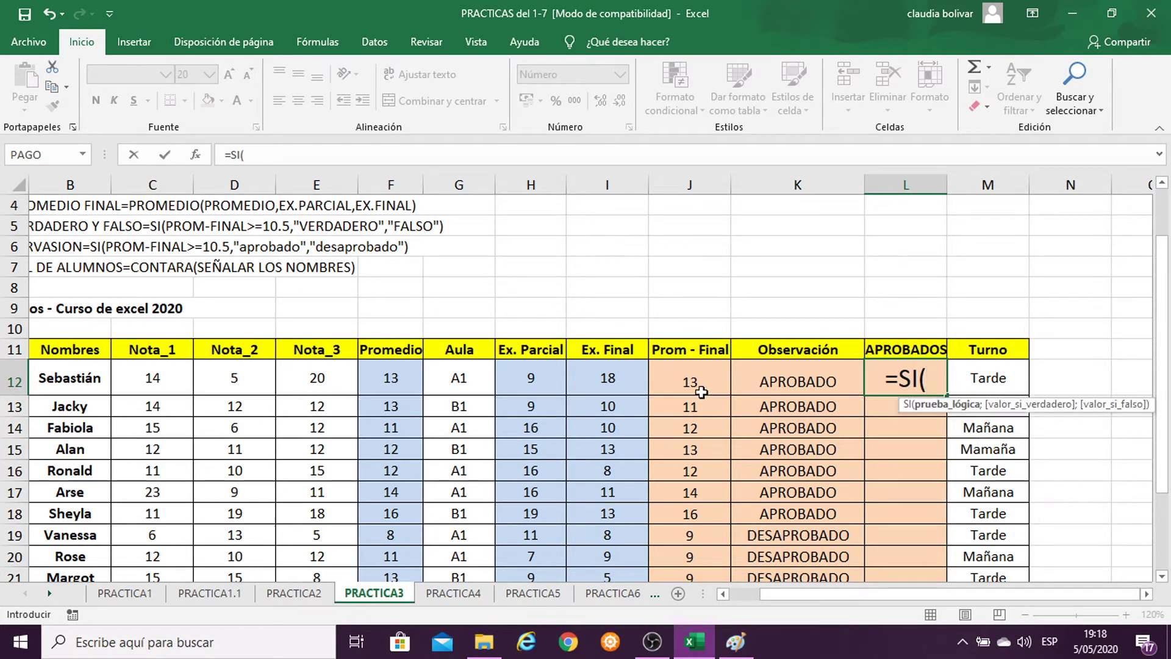
left_click(686, 381)
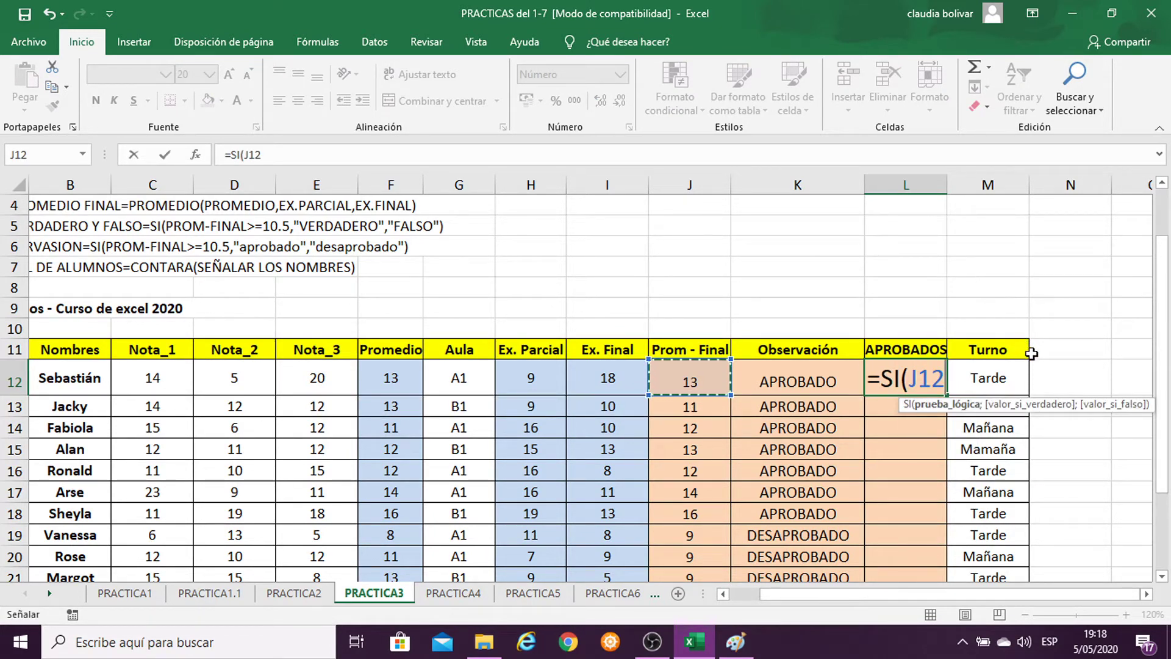
type(">=10.")
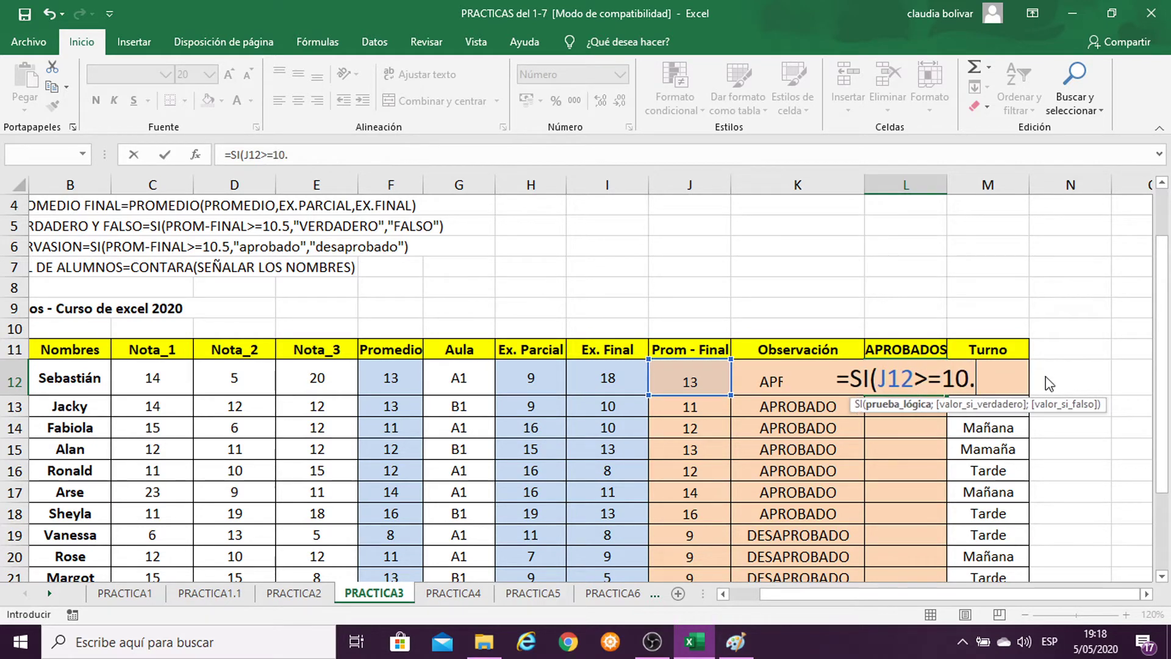
key("Return")
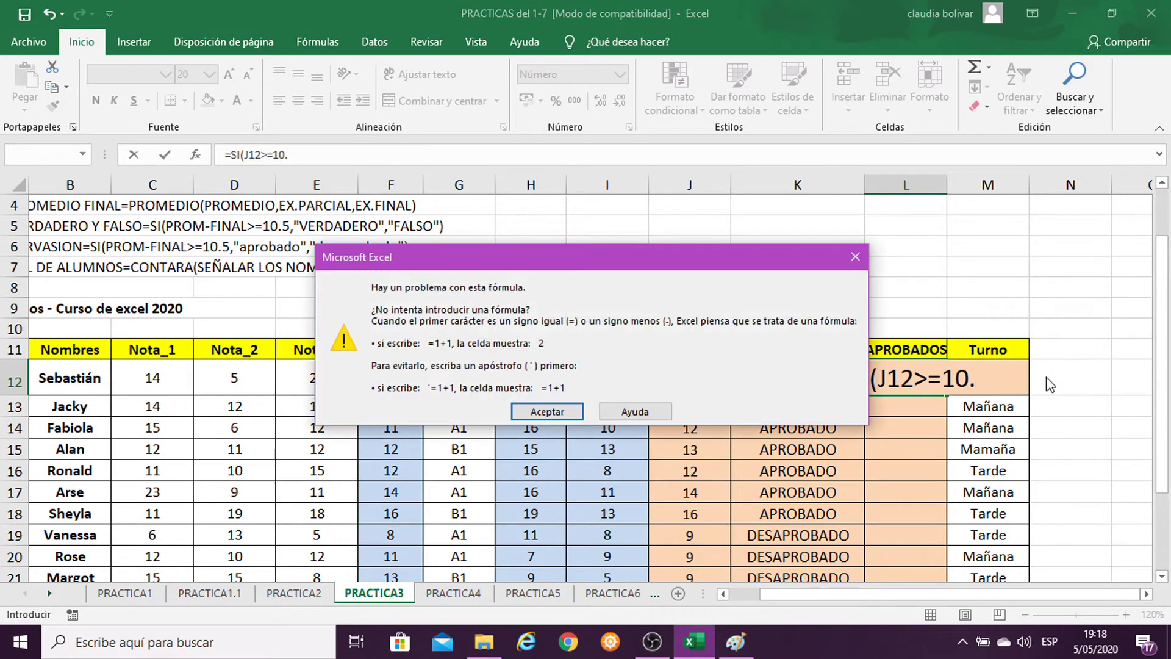
left_click(855, 257)
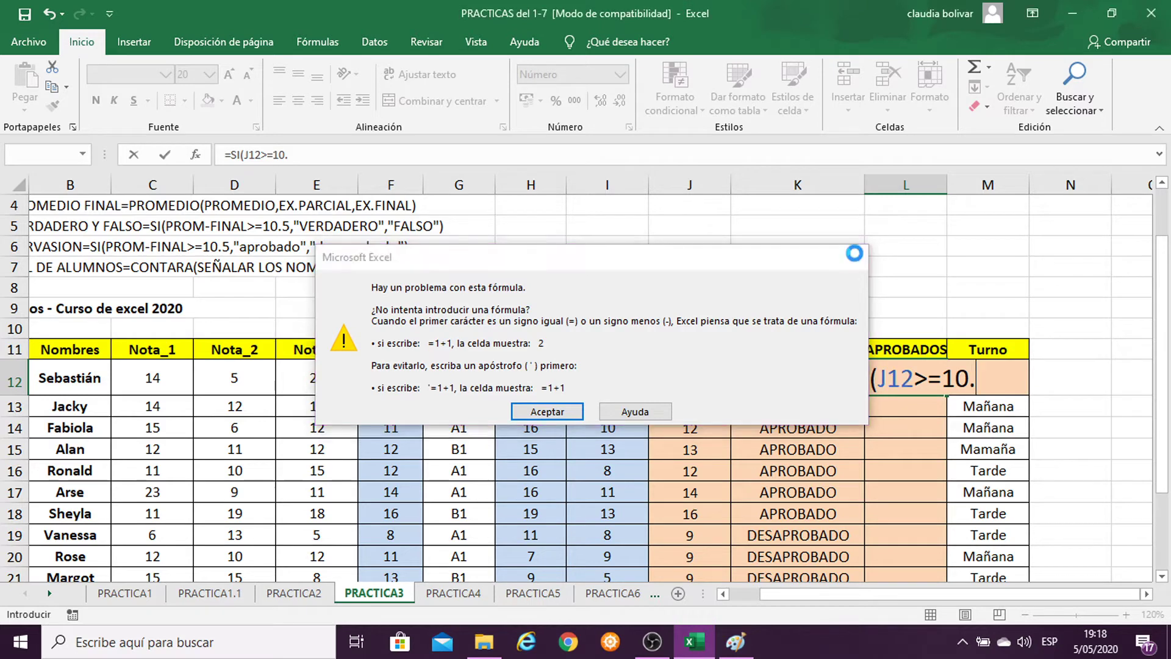
key("BackSpace")
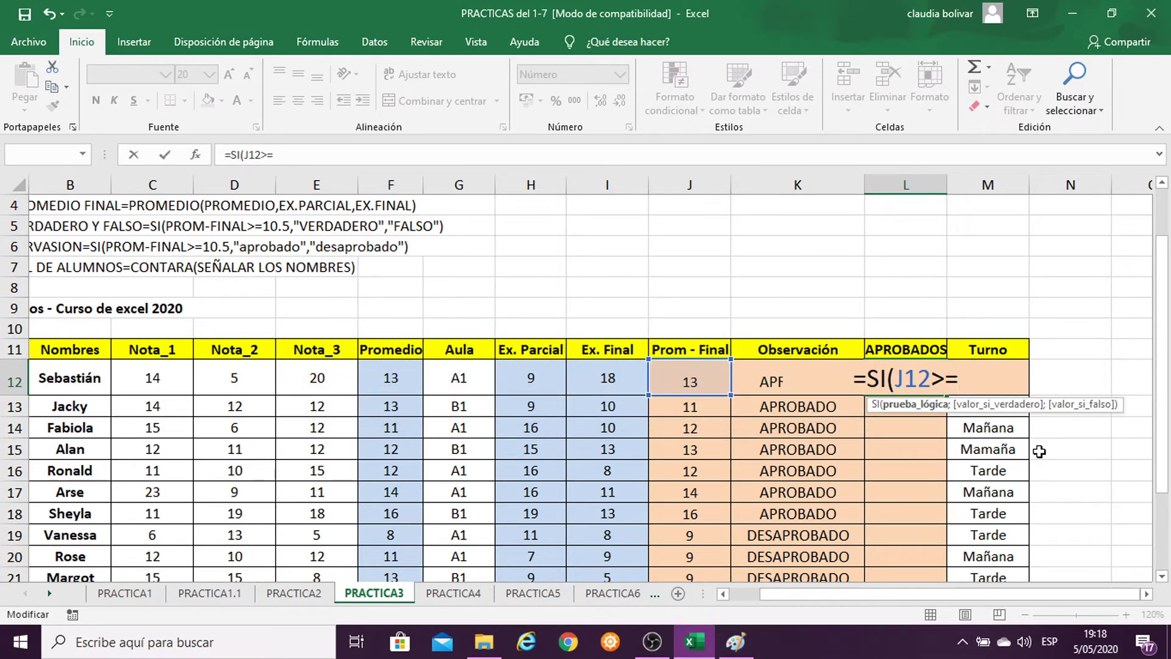
type("10.5")
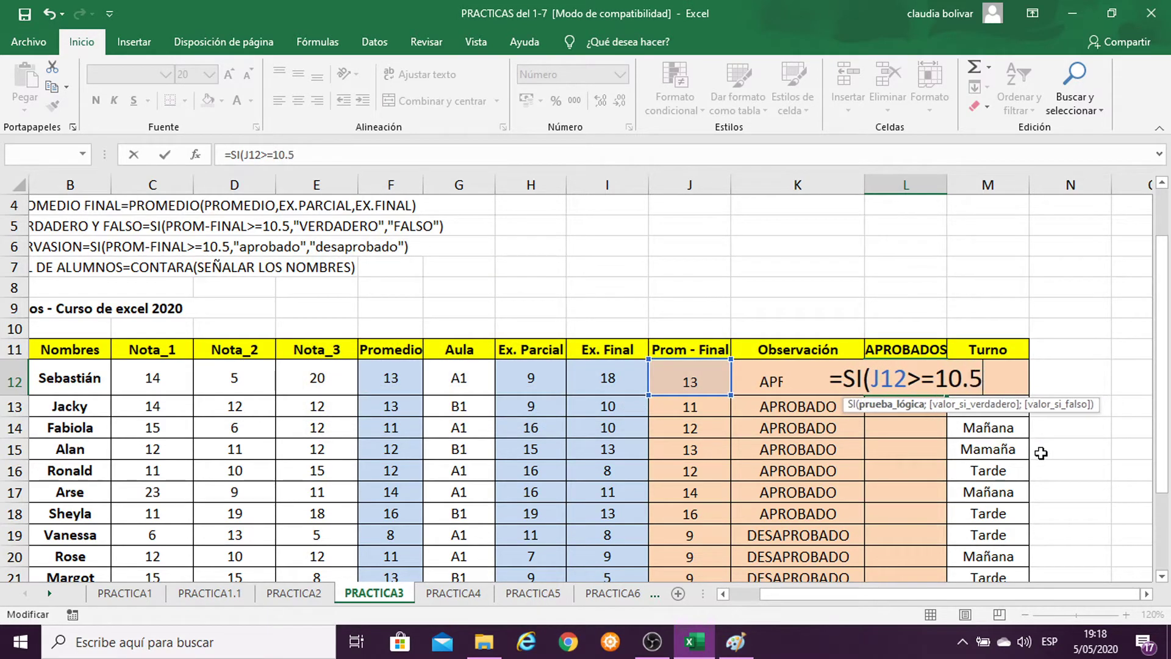
Complete the L12 formula with "VERDADERO" as the true value and "FALSO" as the false value, and enter it.
type(";\"")
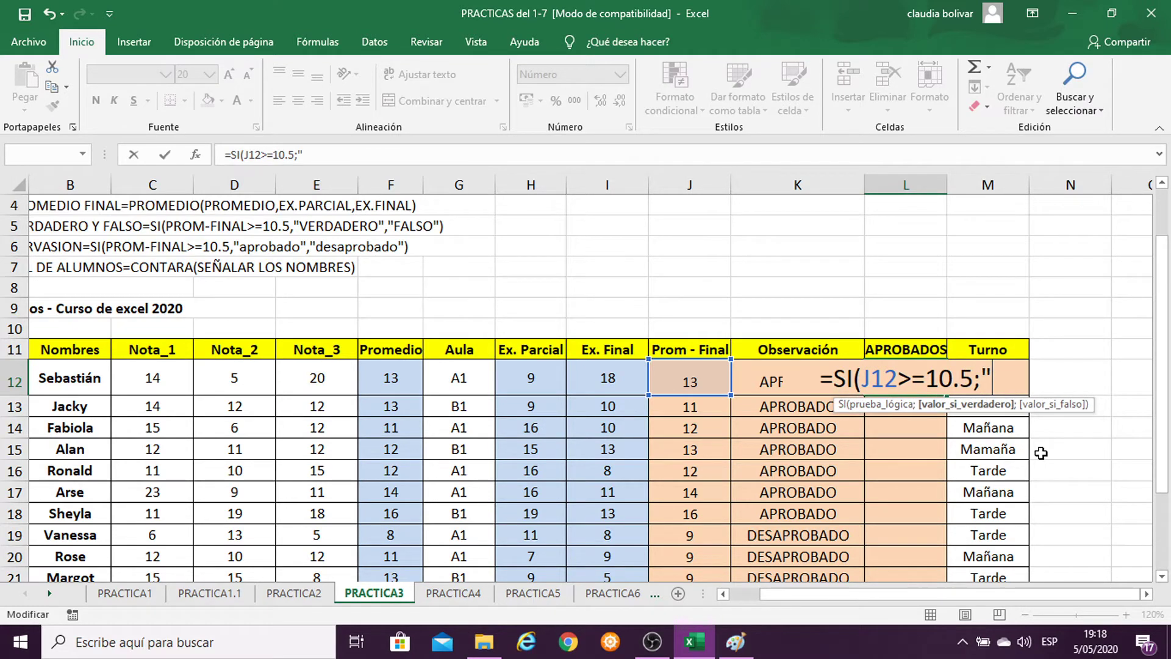
type("VERDA")
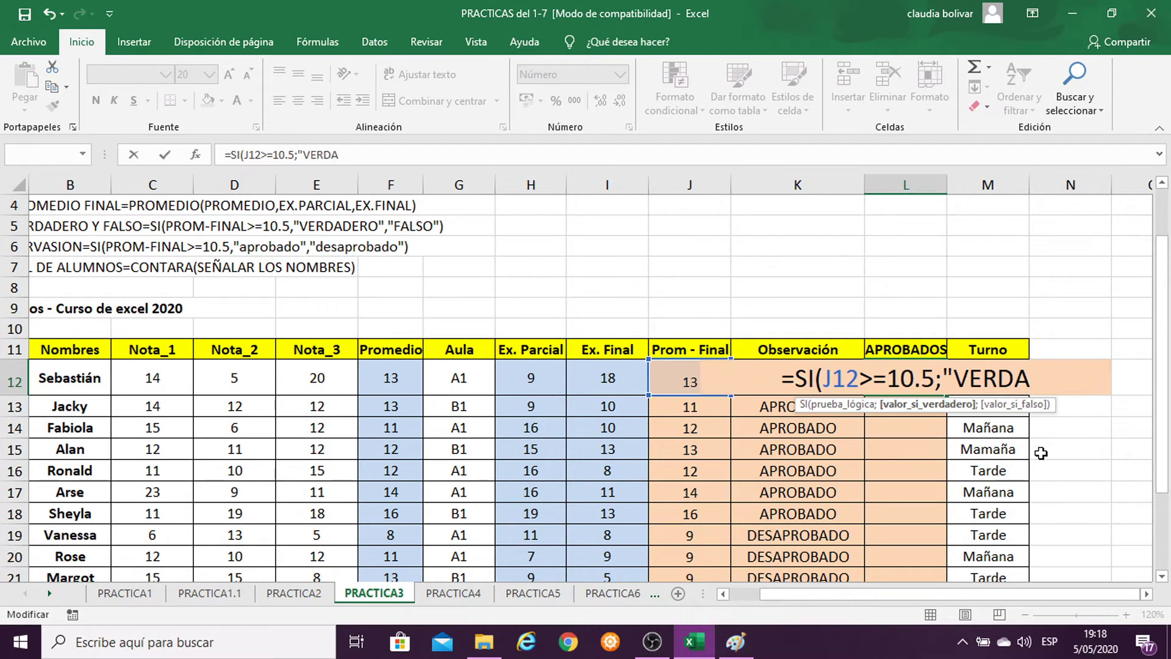
type("DERO")
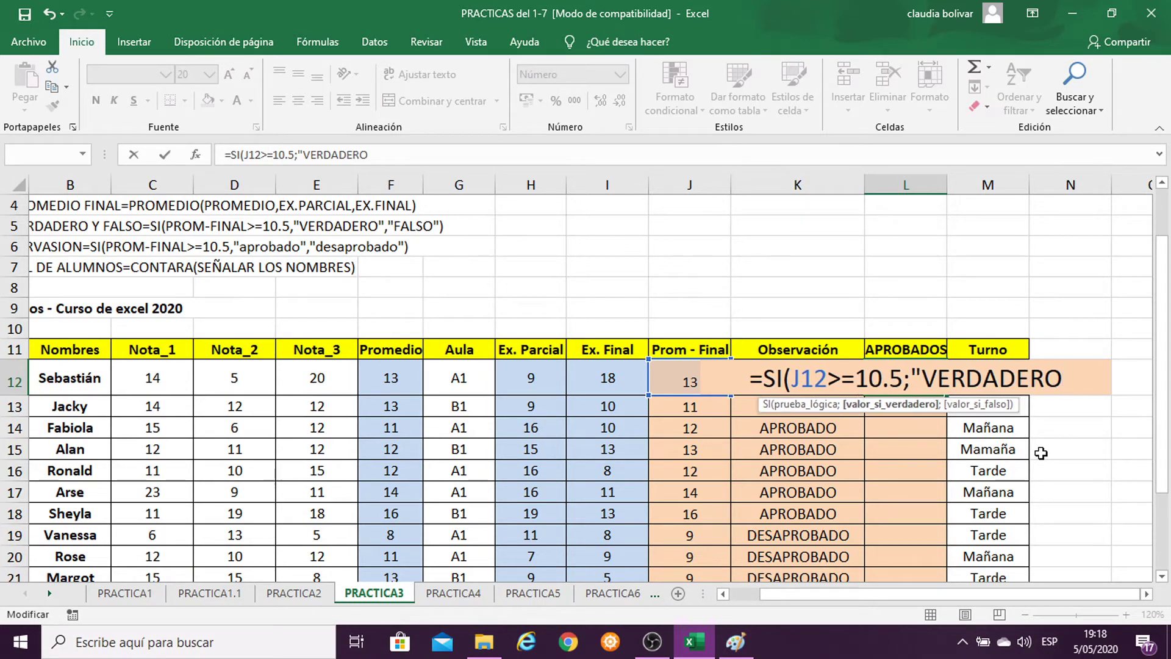
type("\";")
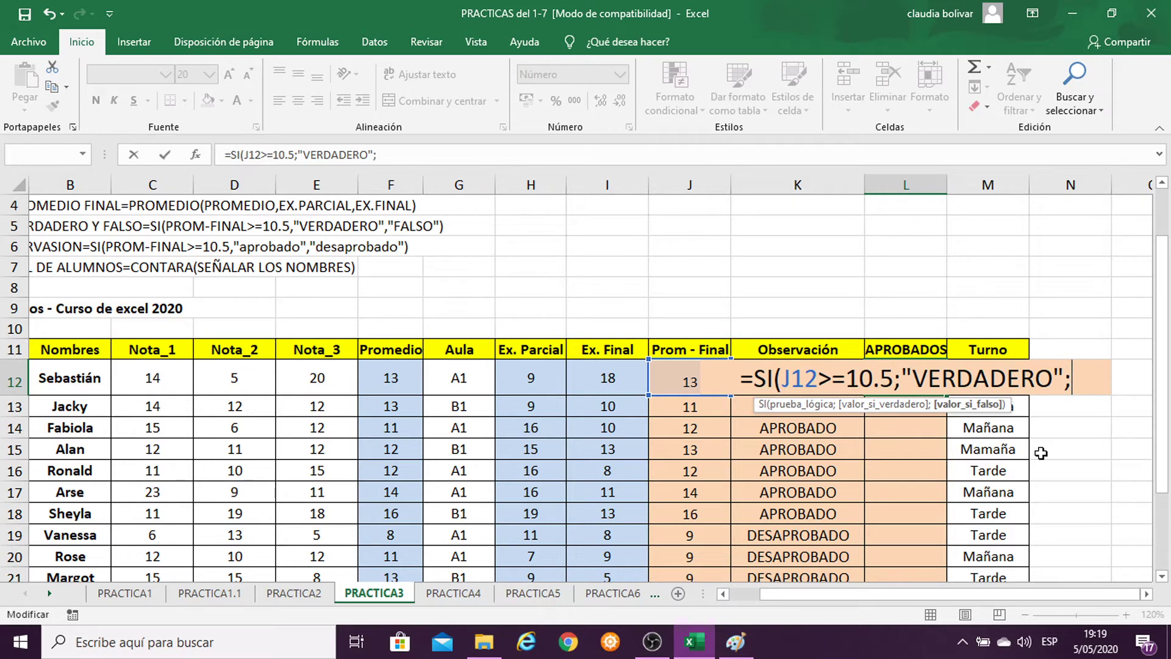
type("\"")
type("FA")
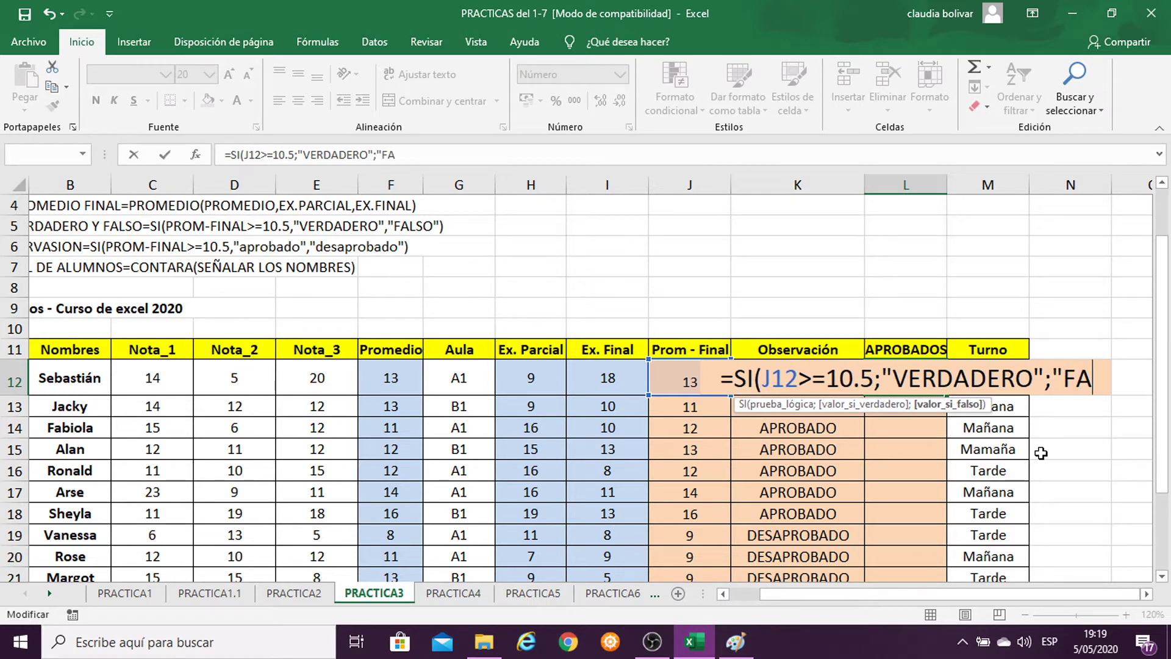
type("LSO\"")
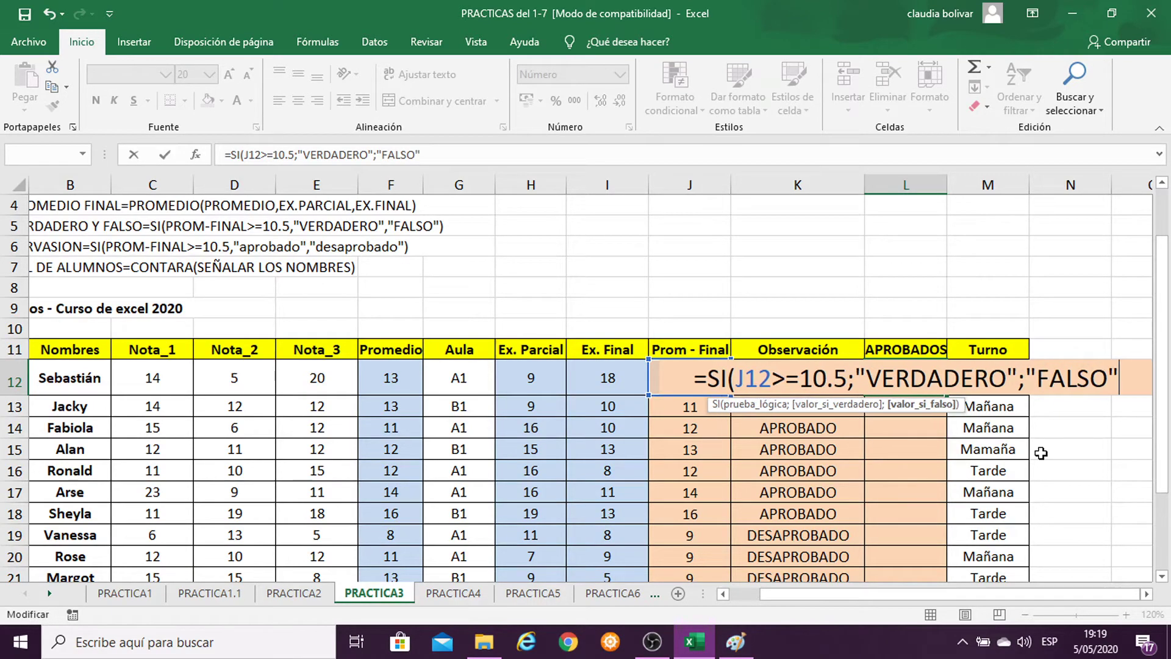
type(")")
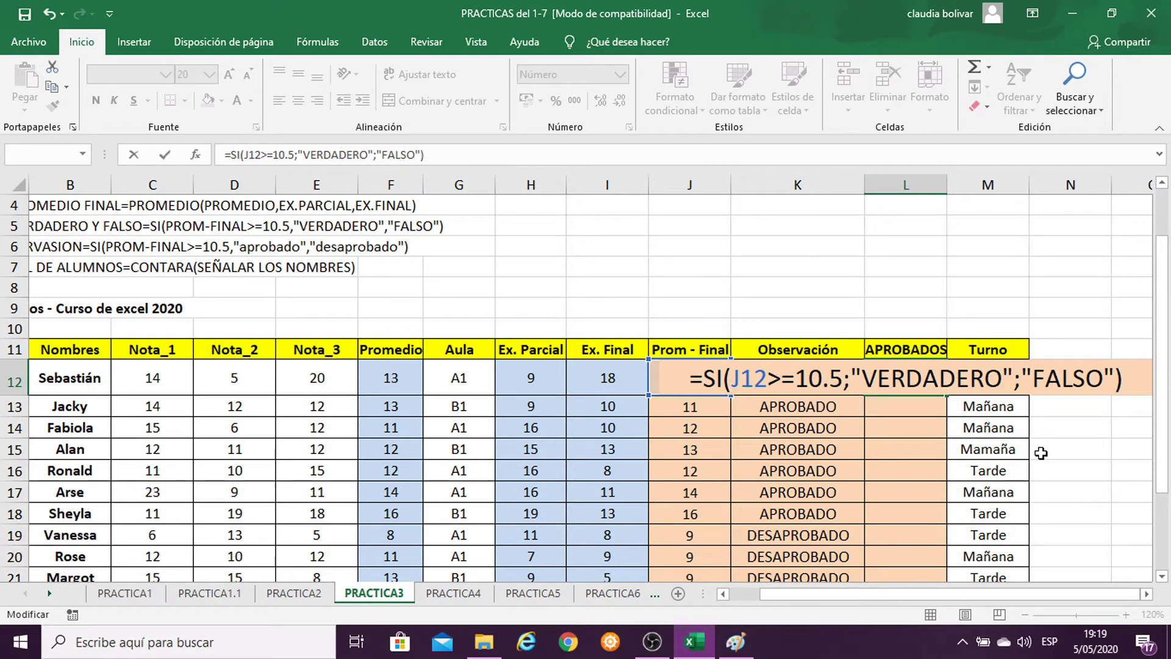
key("Return")
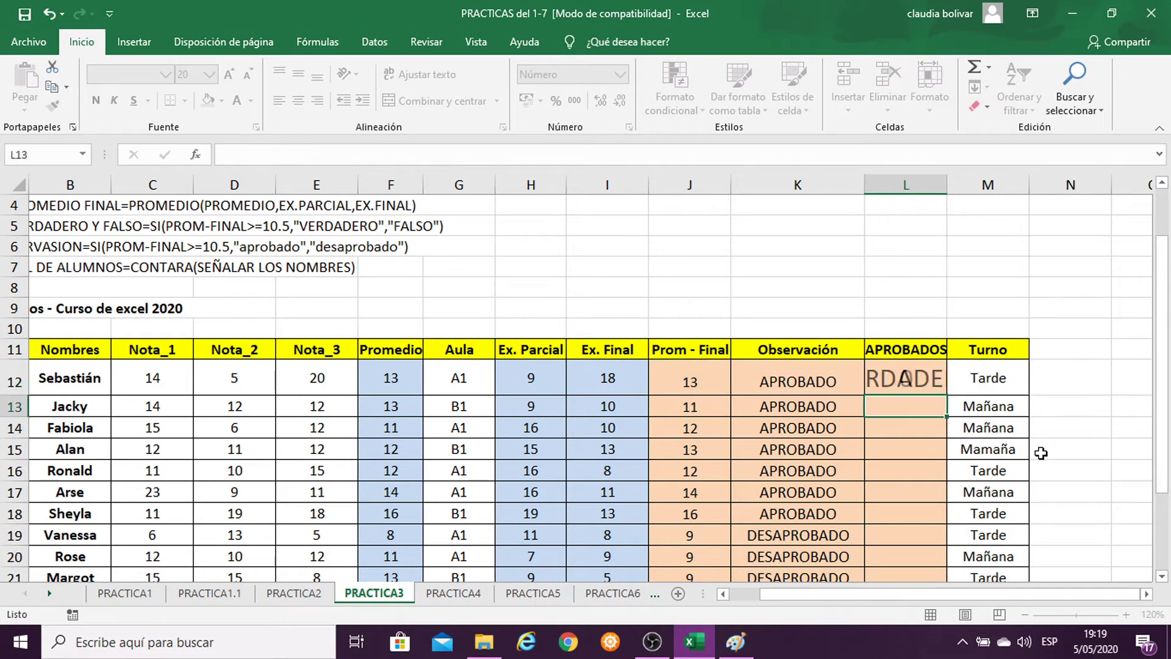
Copy the L12 formula down the APROBADOS column for the remaining students.
left_click(917, 375)
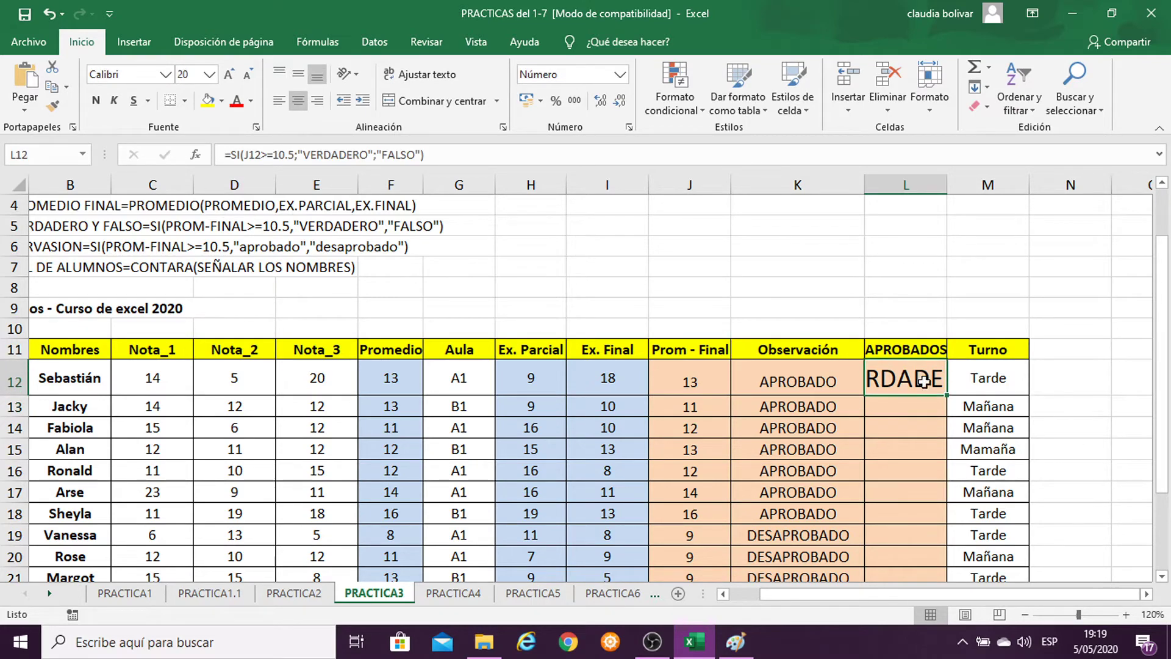
left_click_drag(946, 399, 934, 523)
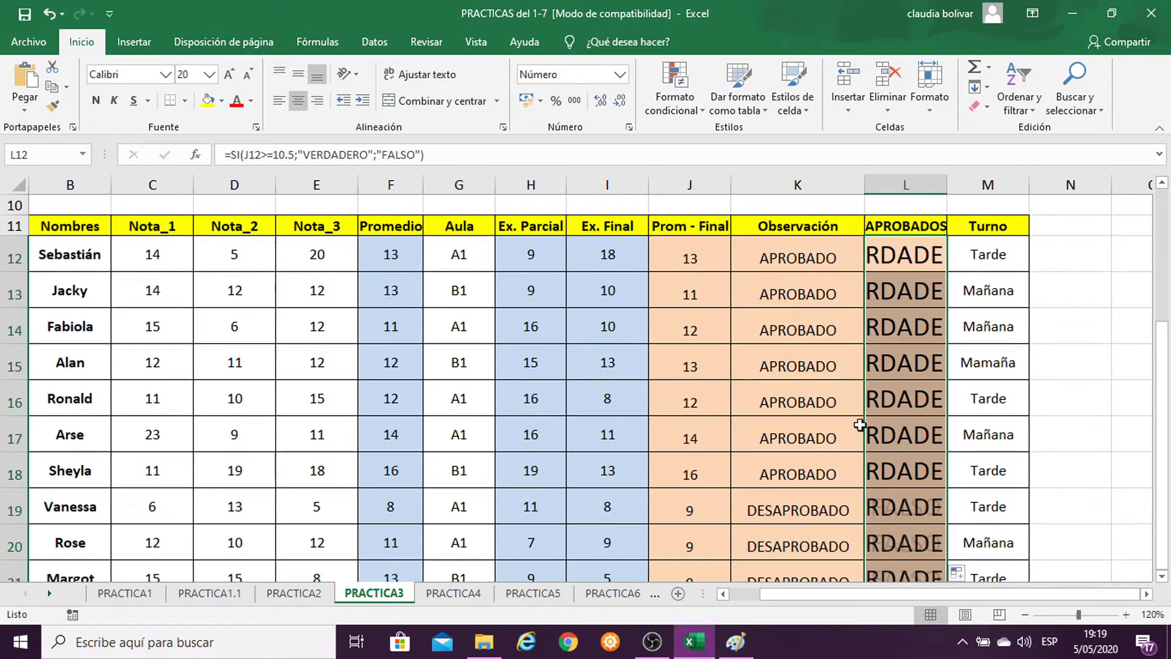
Set the font size of the APROBADOS results in L12:L24 to 11.
left_click(209, 74)
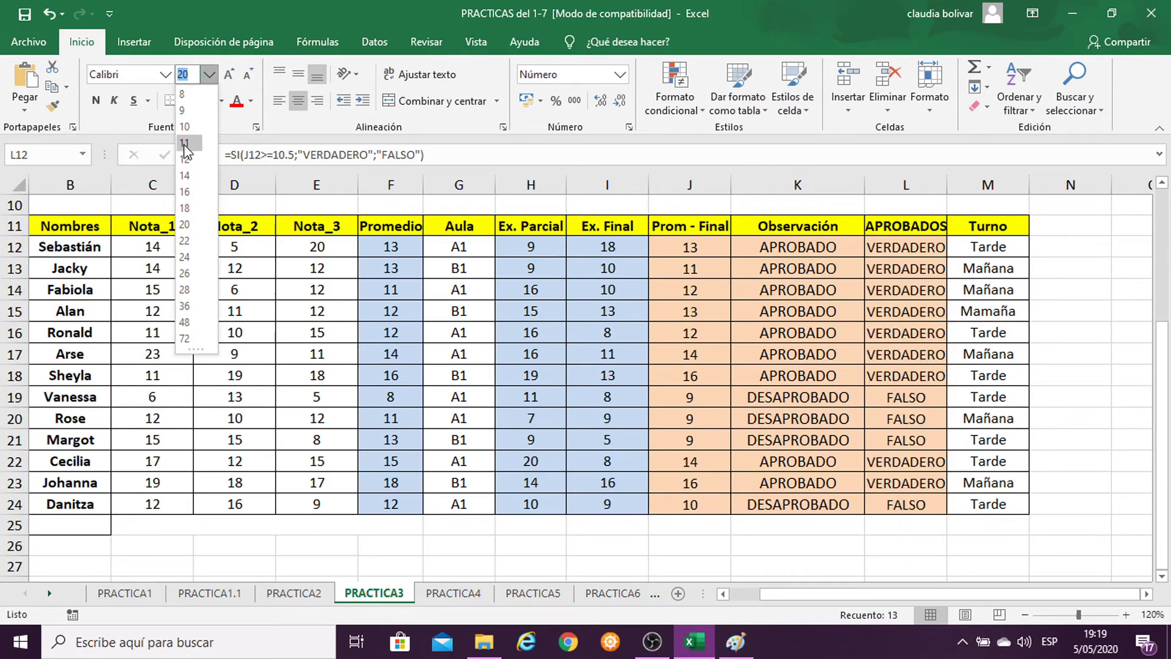
left_click(184, 144)
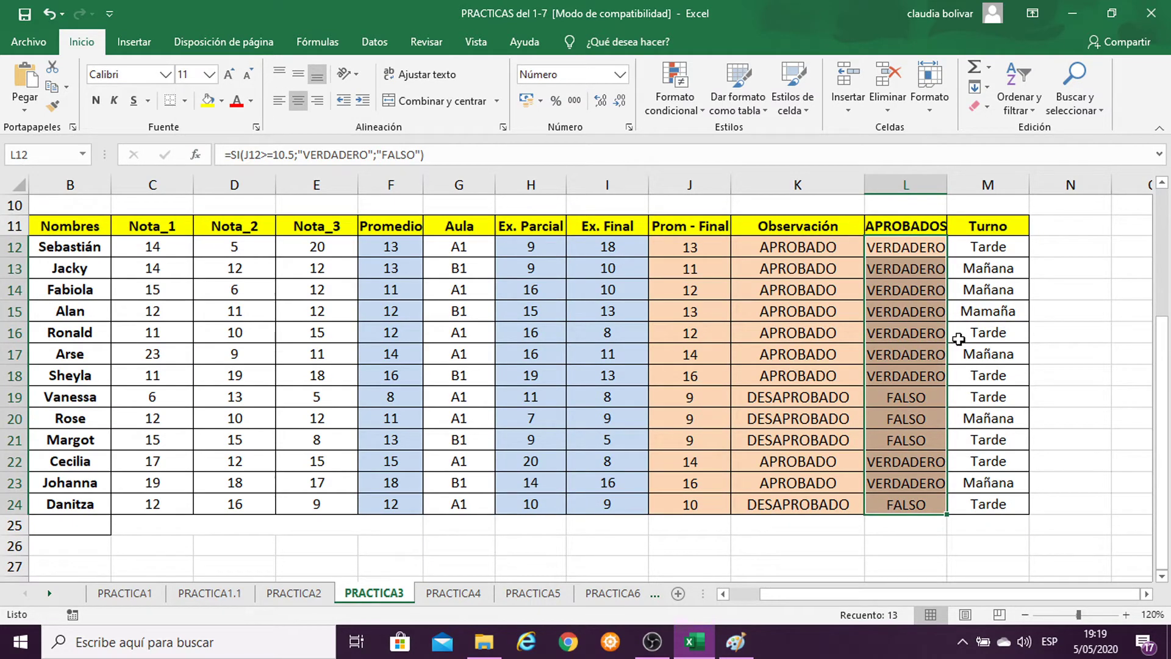
left_click(942, 524)
Set the font size of the Total de Alumnos result cell B25 to 22.
left_click_drag(958, 589, 929, 589)
left_click(172, 526)
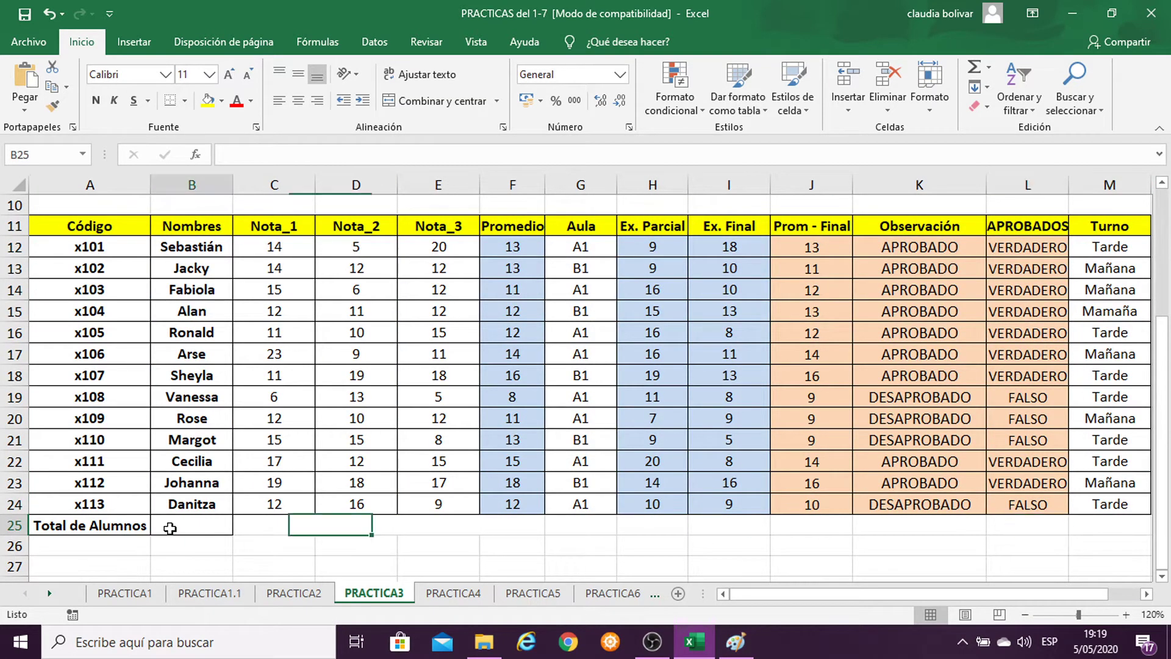
left_click(209, 74)
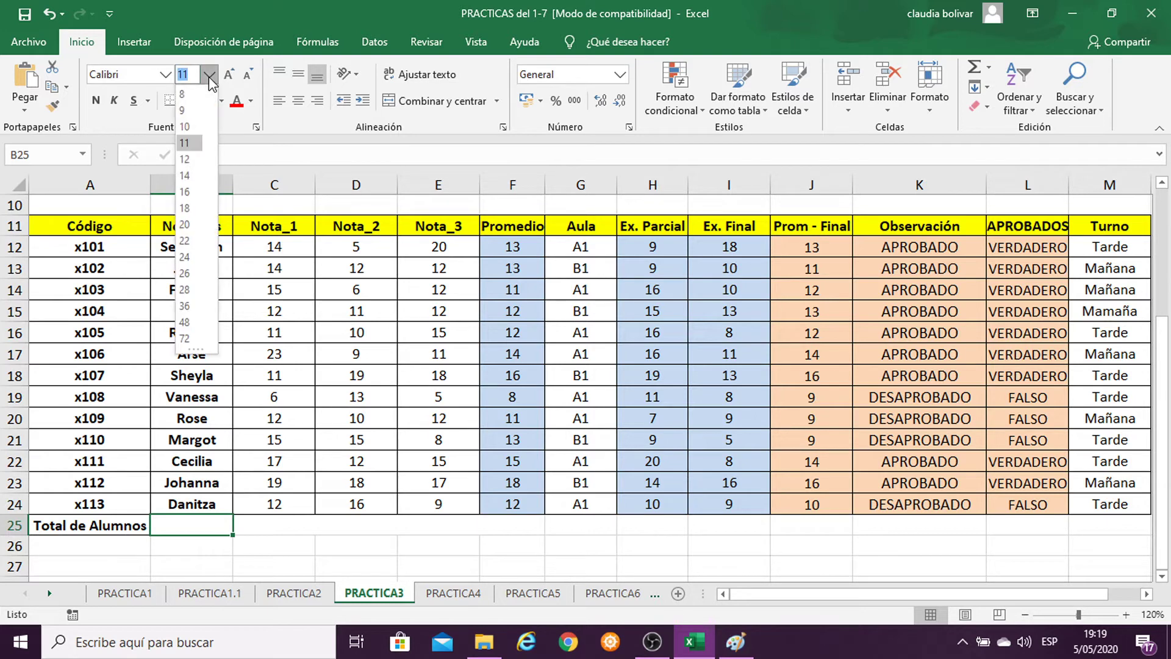
left_click(186, 240)
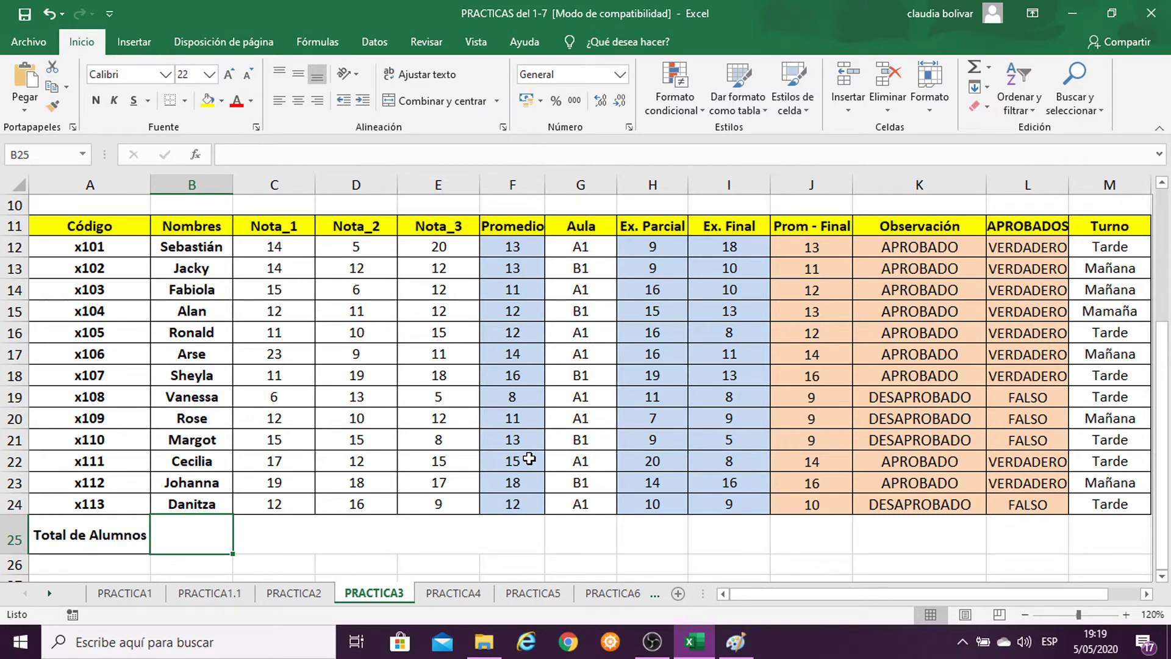
Count the students in B25 with the formula =CONTARA(B12:B24), covering the Nombres column.
type("=CON")
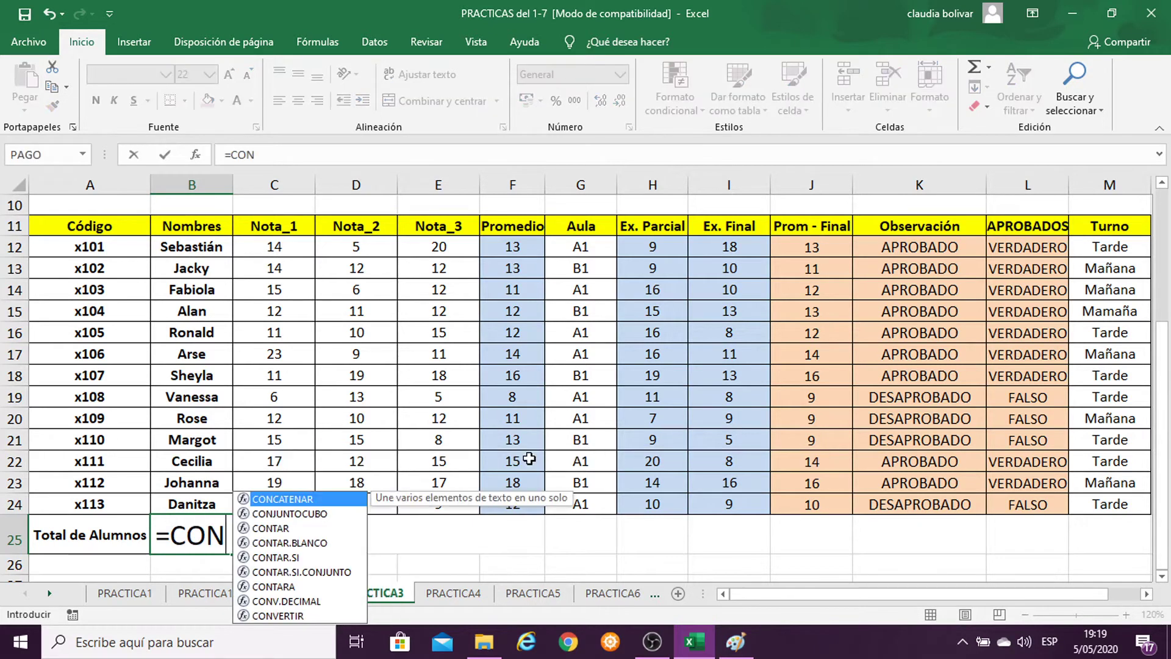
type("TARA(")
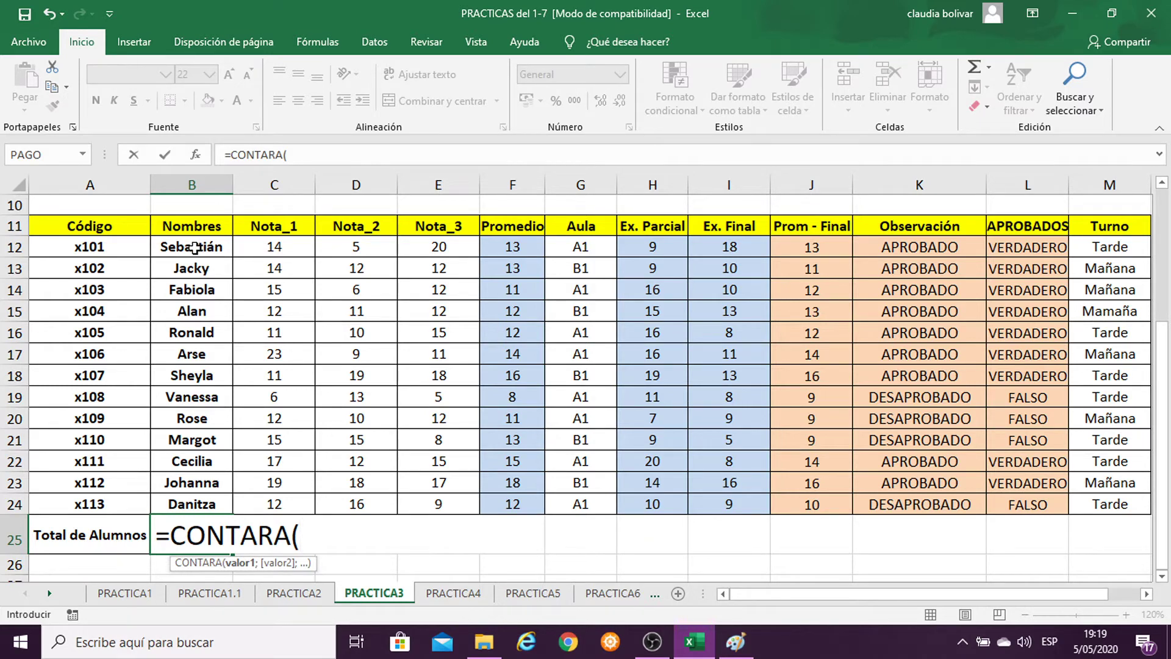
left_click_drag(194, 247, 194, 508)
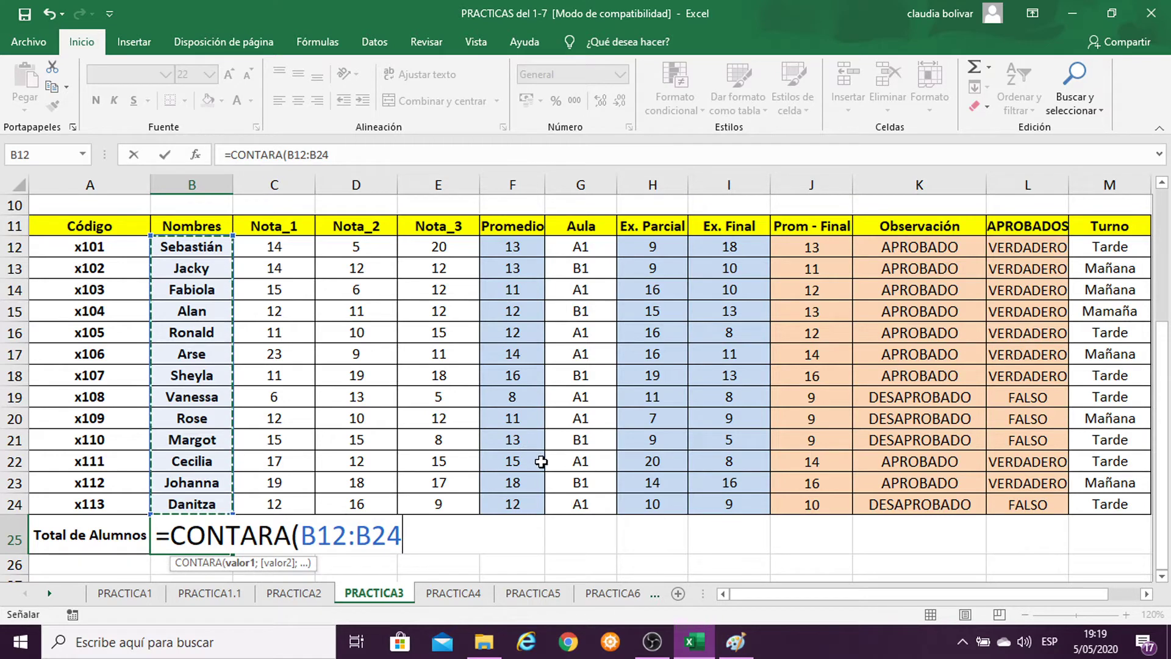
type(")")
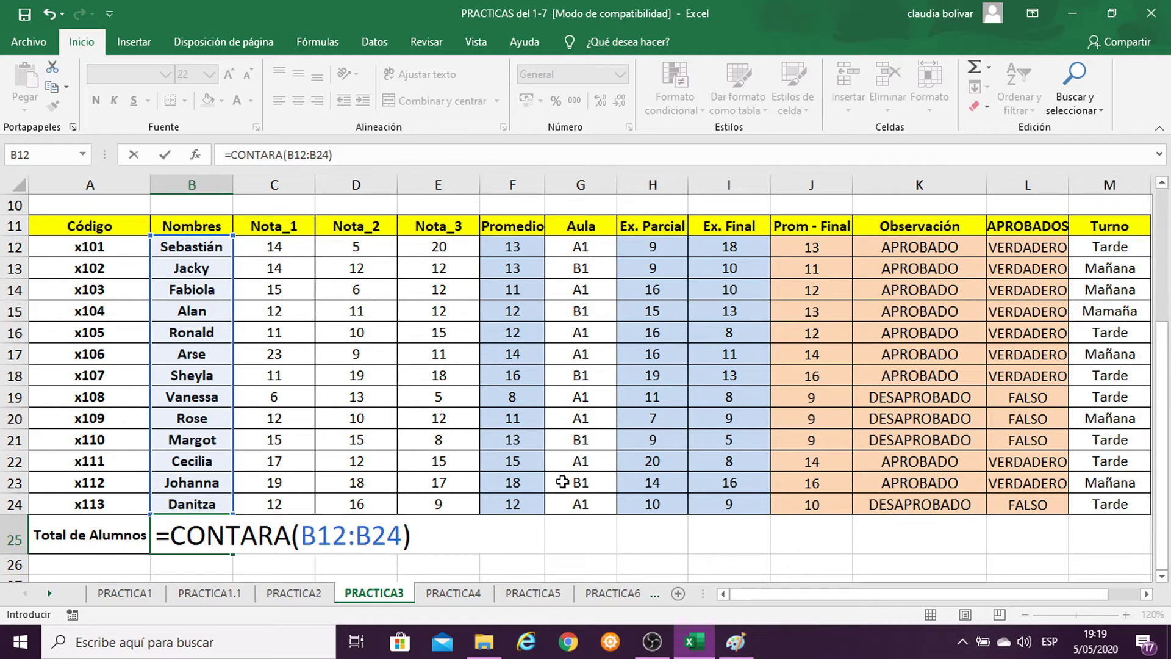
key("Return")
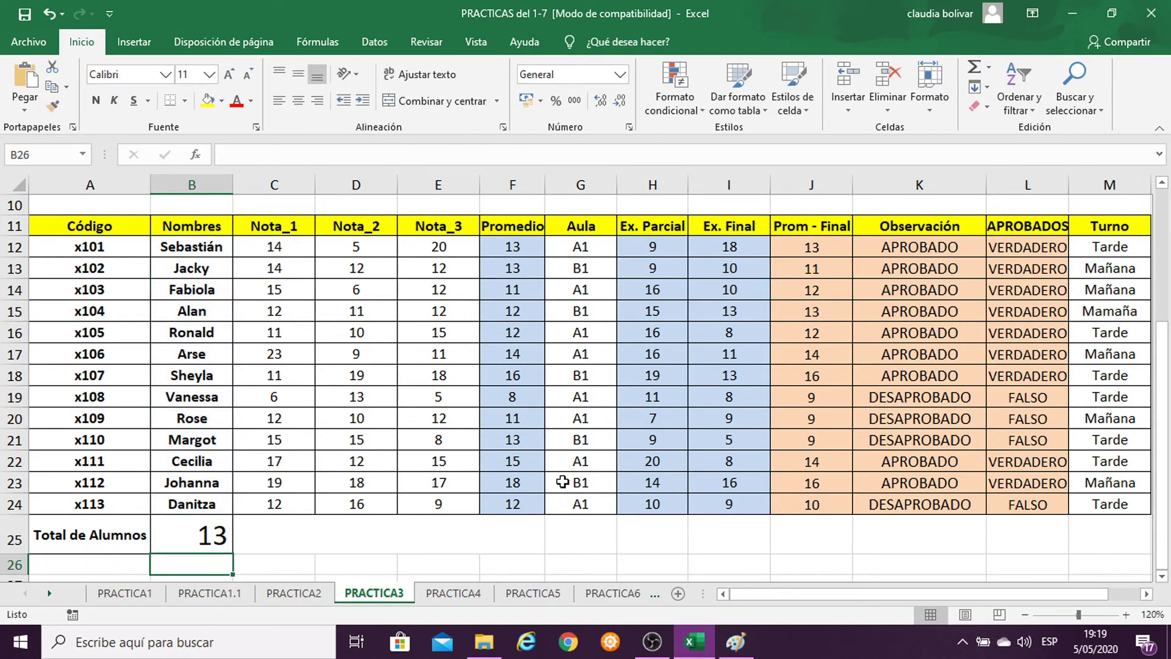
Review the CONTARA formula in B25, the Promedio formula in F12 and the grade ranges C12:F24 and H12:J24.
double_click(200, 540)
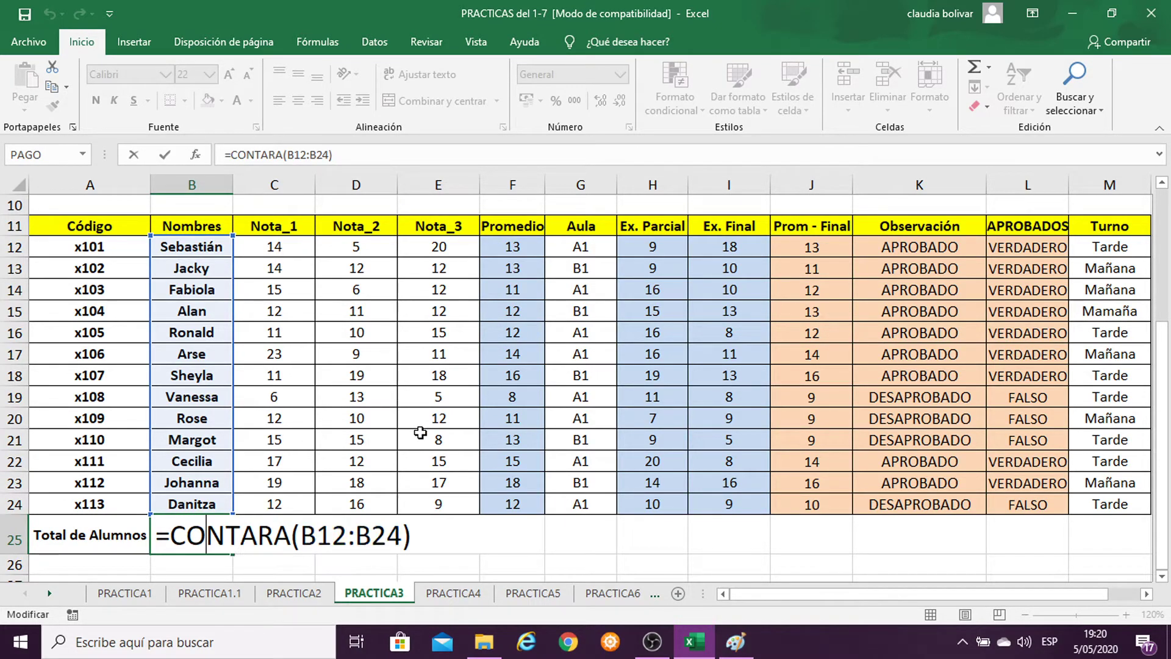
key("Return")
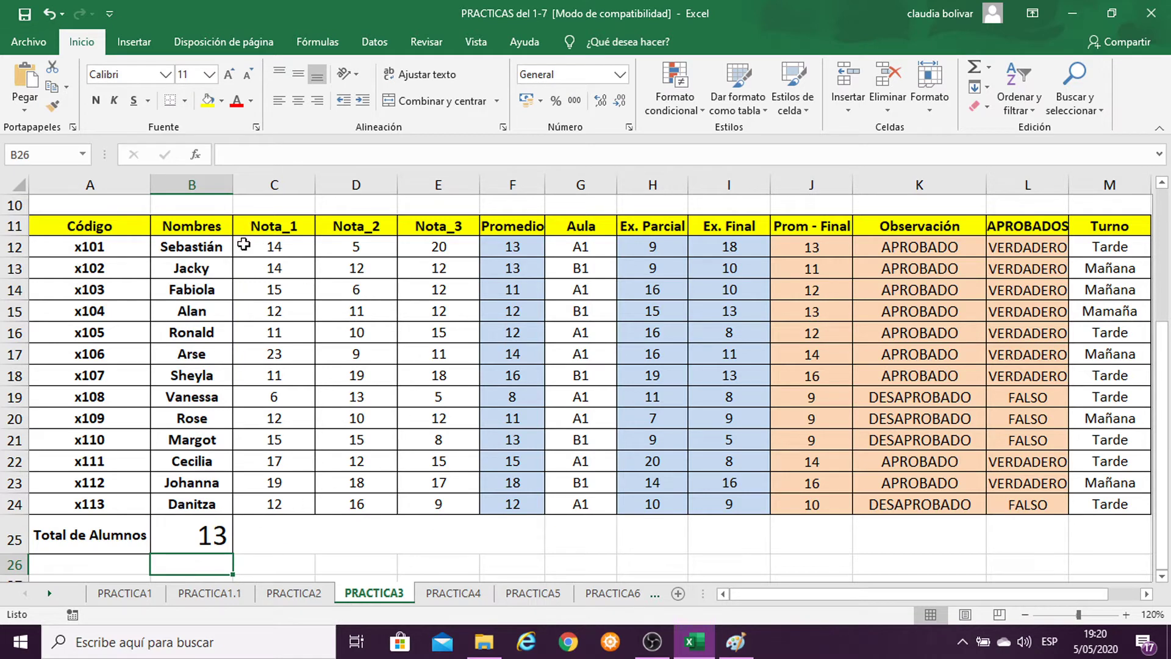
left_click_drag(259, 250, 825, 504)
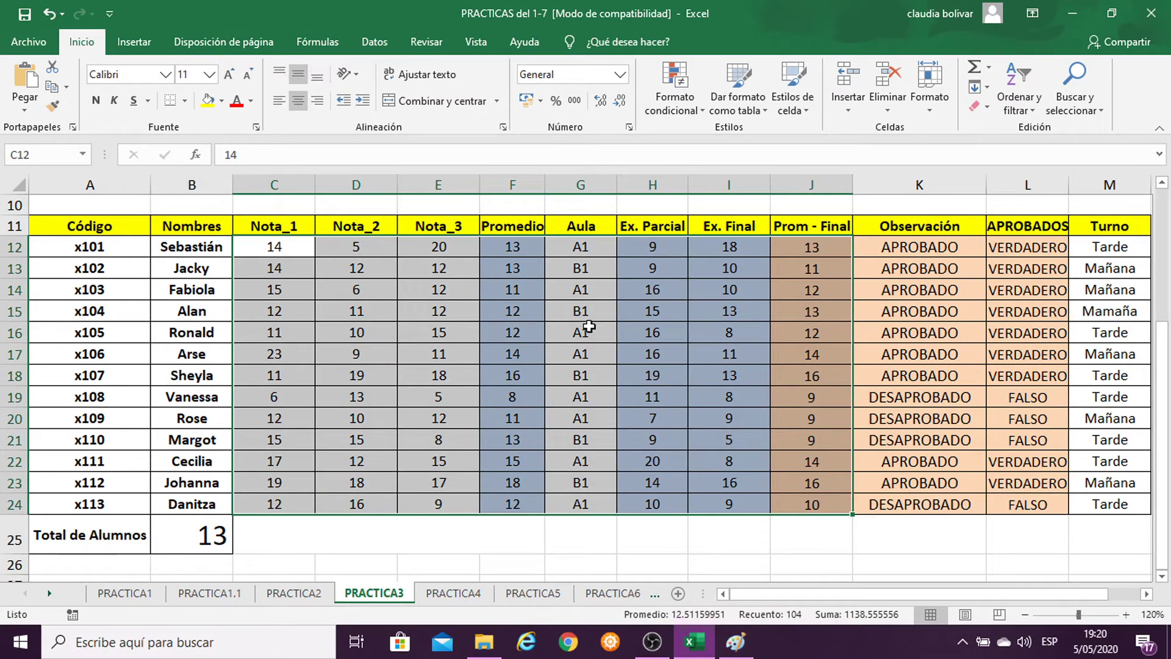
left_click(516, 245)
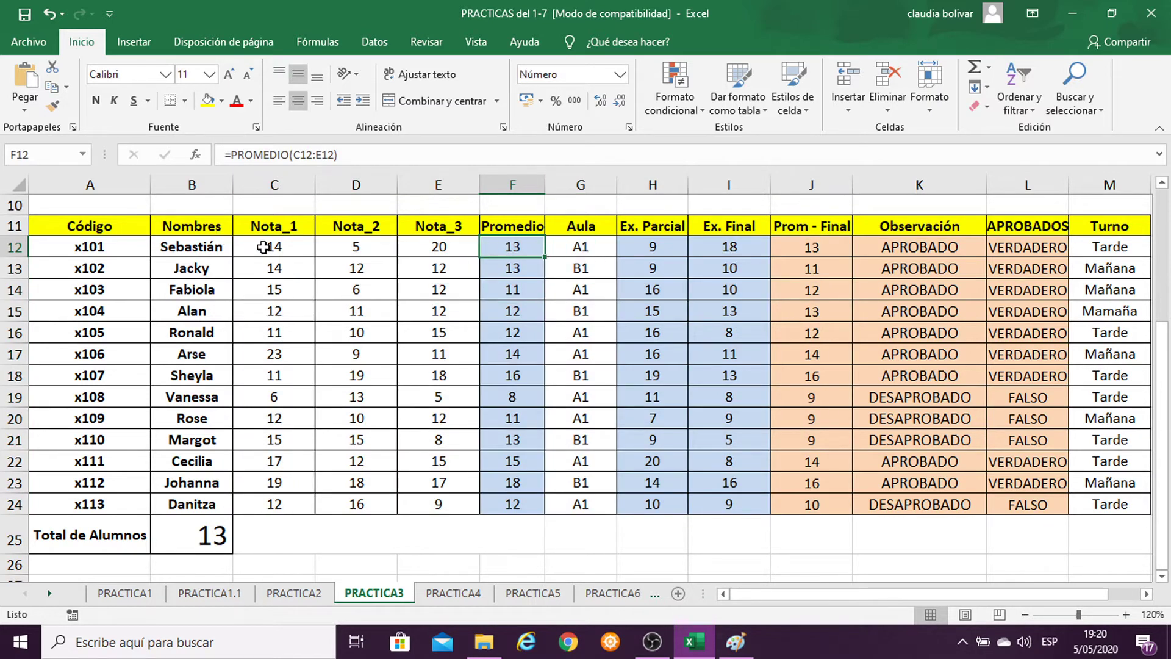
left_click_drag(260, 247, 494, 506)
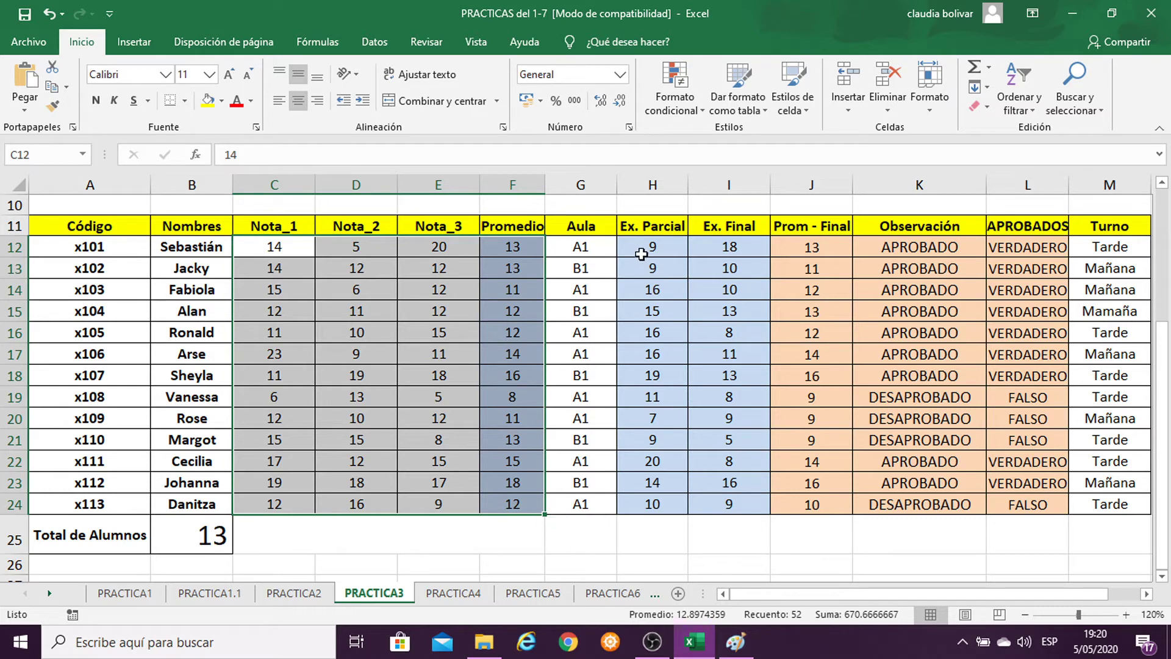
left_click_drag(642, 244, 796, 509)
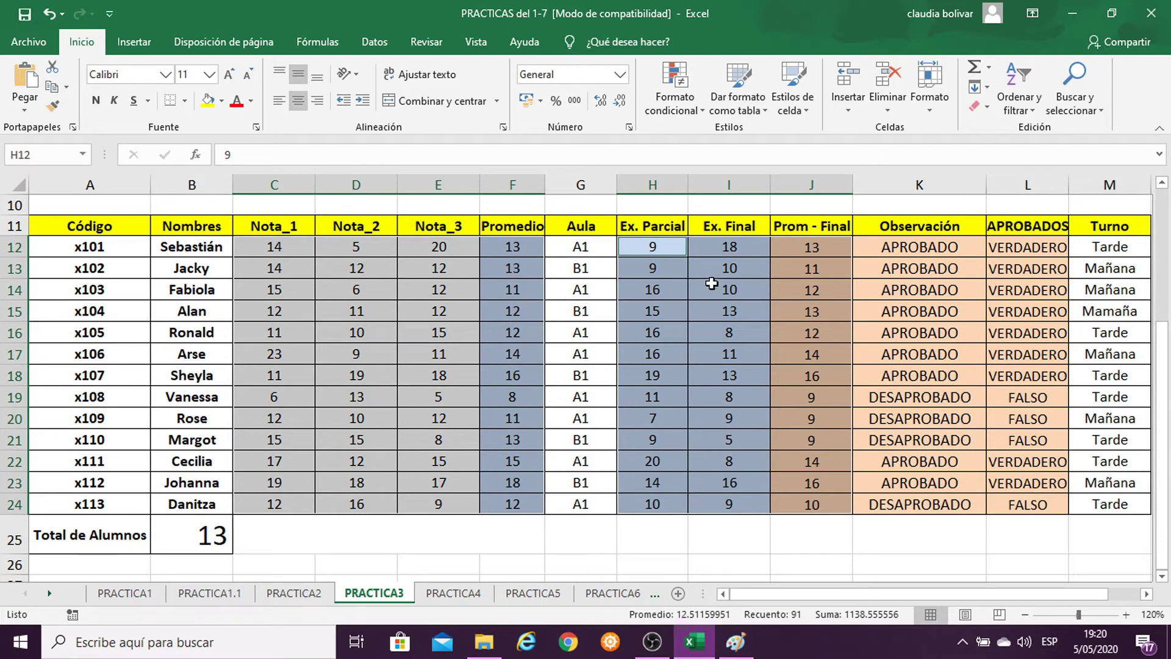
left_click(689, 307)
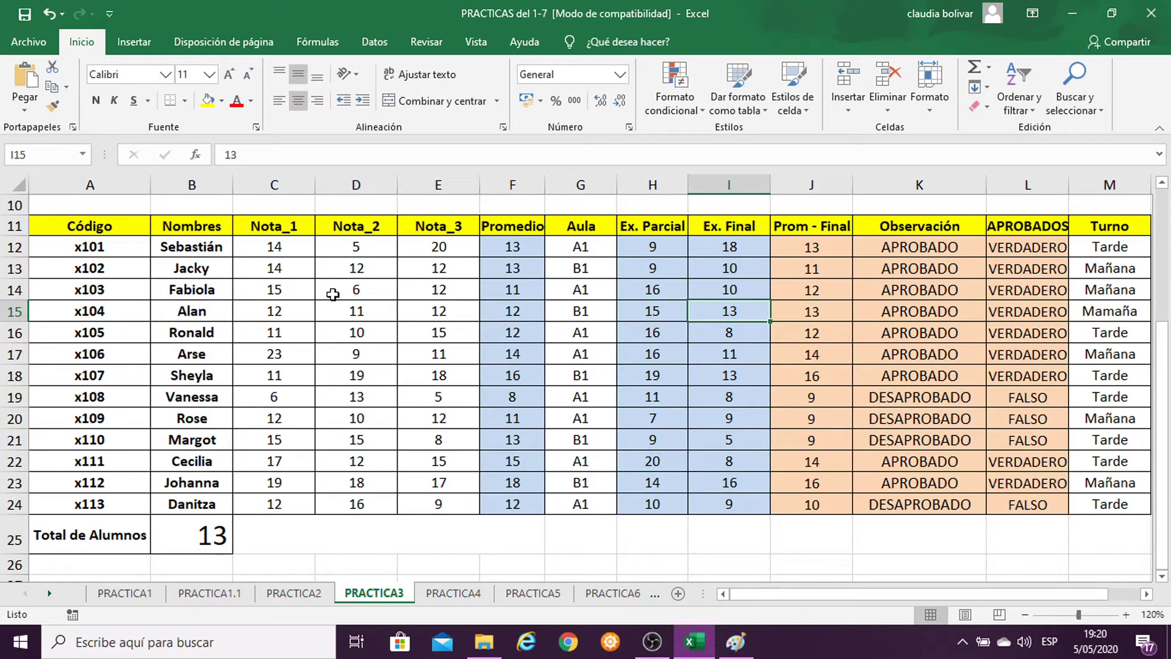
left_click(1025, 615)
left_click(1025, 615)
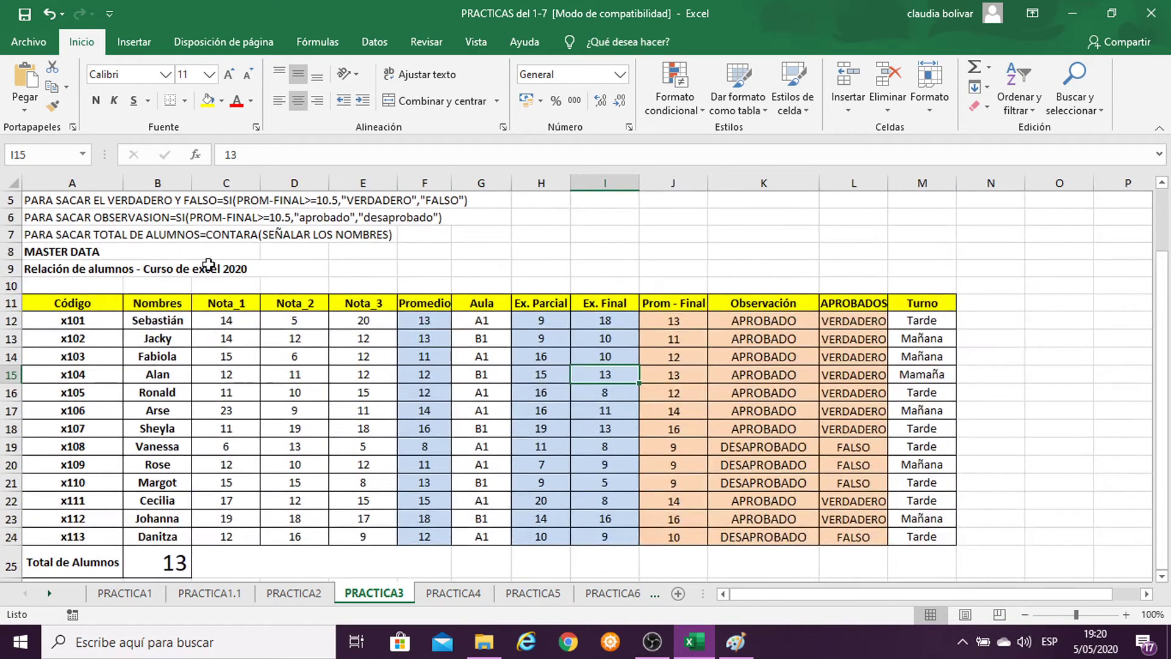
scroll(131, 350, "down", 1)
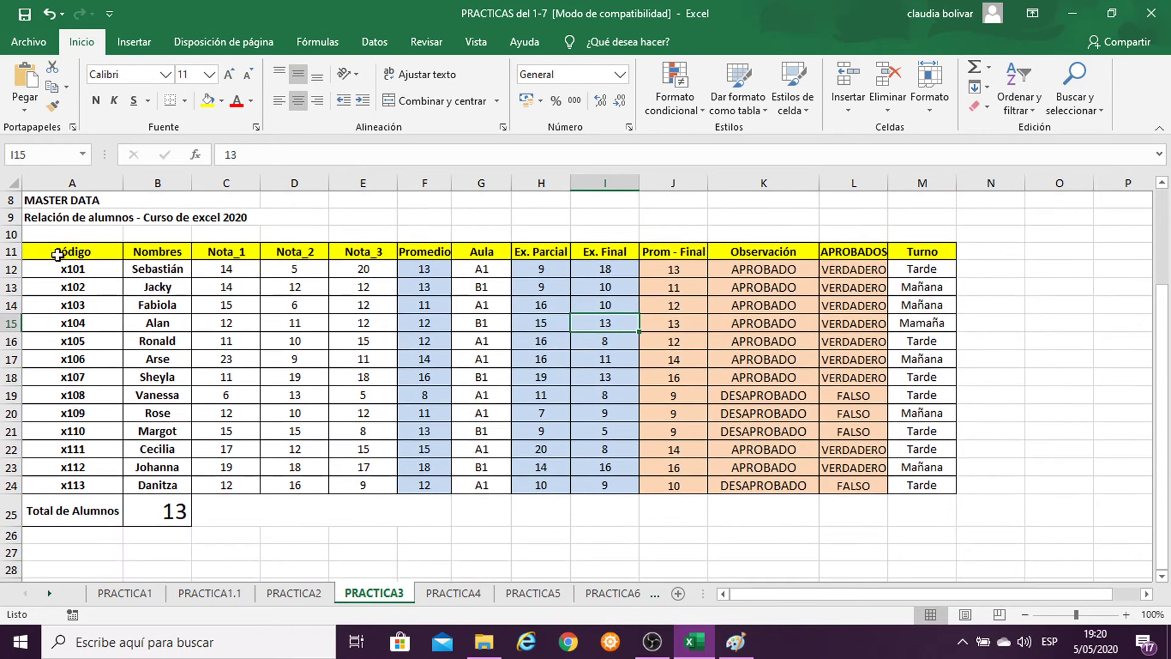
left_click_drag(67, 251, 923, 488)
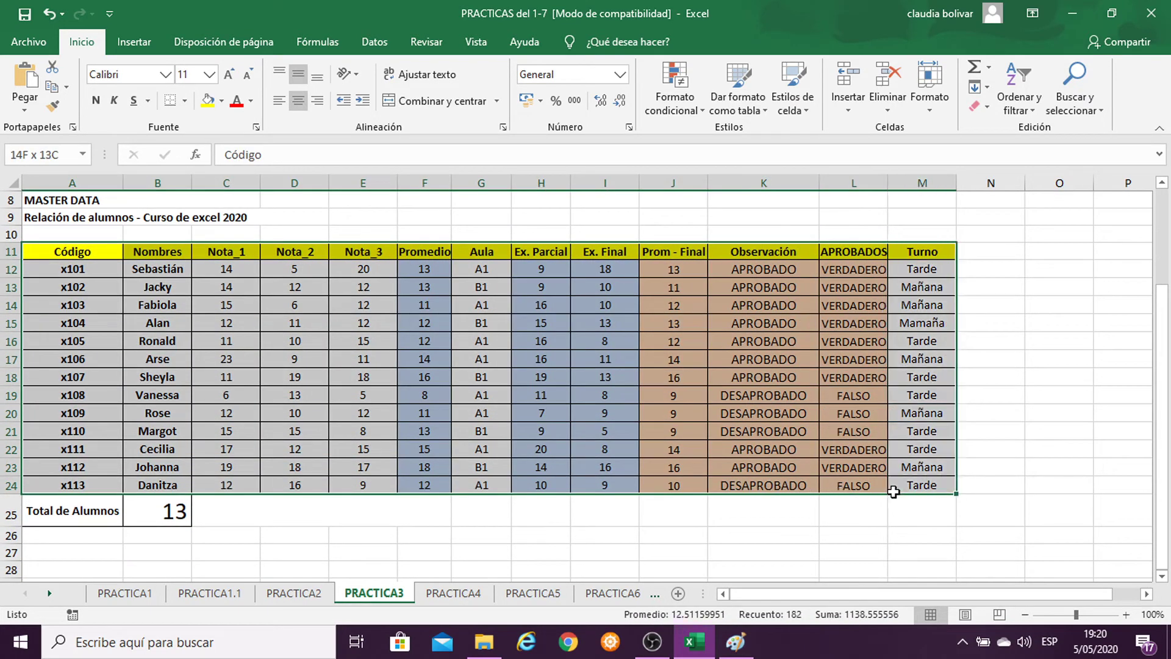
left_click(755, 105)
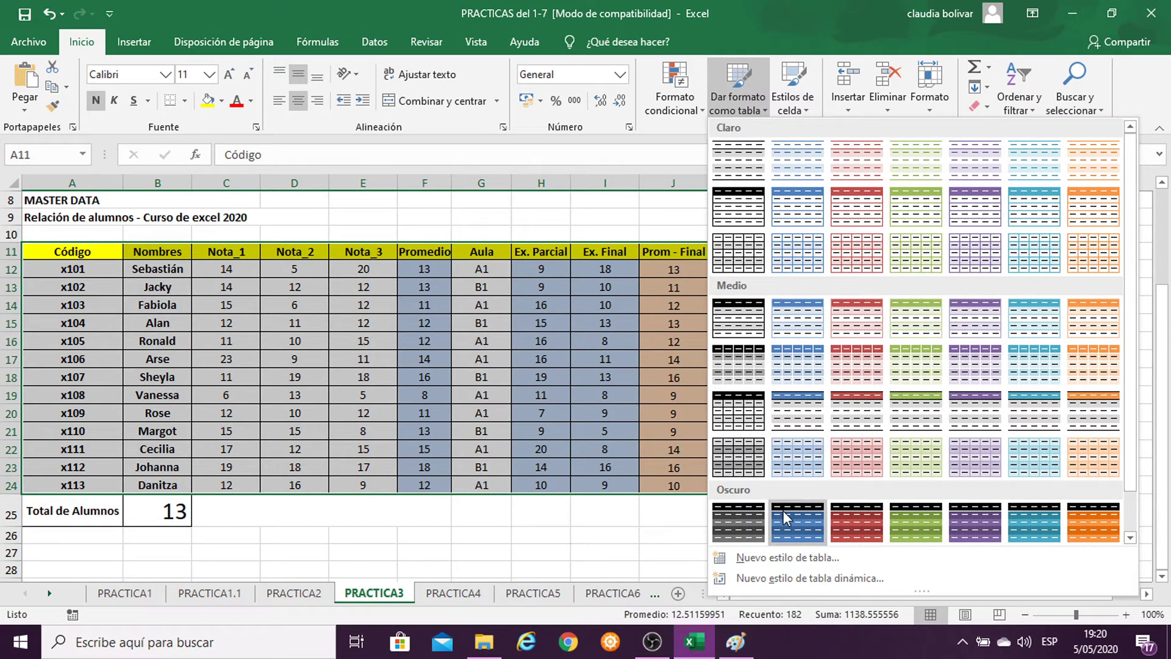
left_click(584, 326)
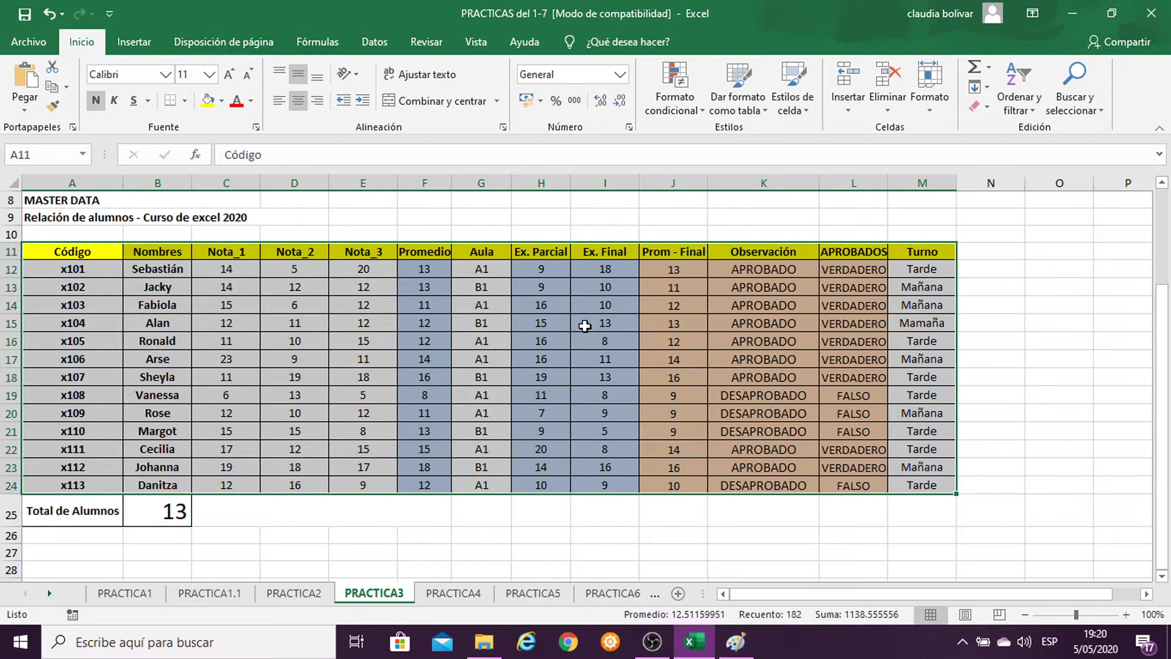
left_click(537, 289)
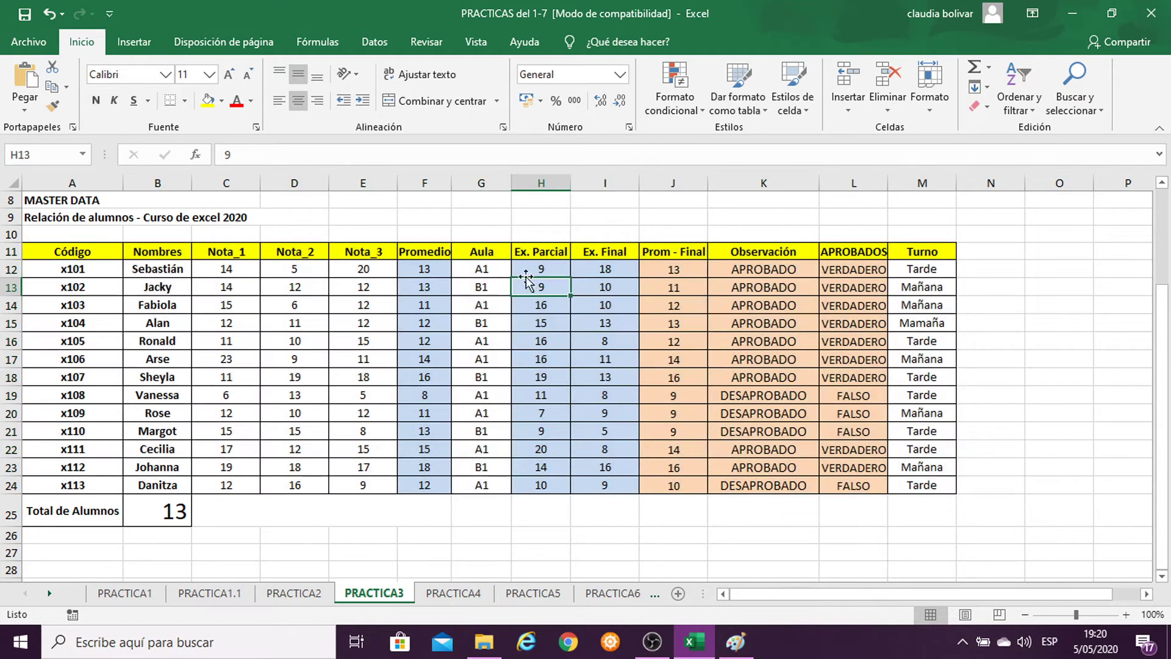
Open the PRACTICA4 sheet and examine its CONTAR and CONTARA notes, the NOTA1 to NOTA3 columns and the total rows at 140% zoom.
left_click(460, 596)
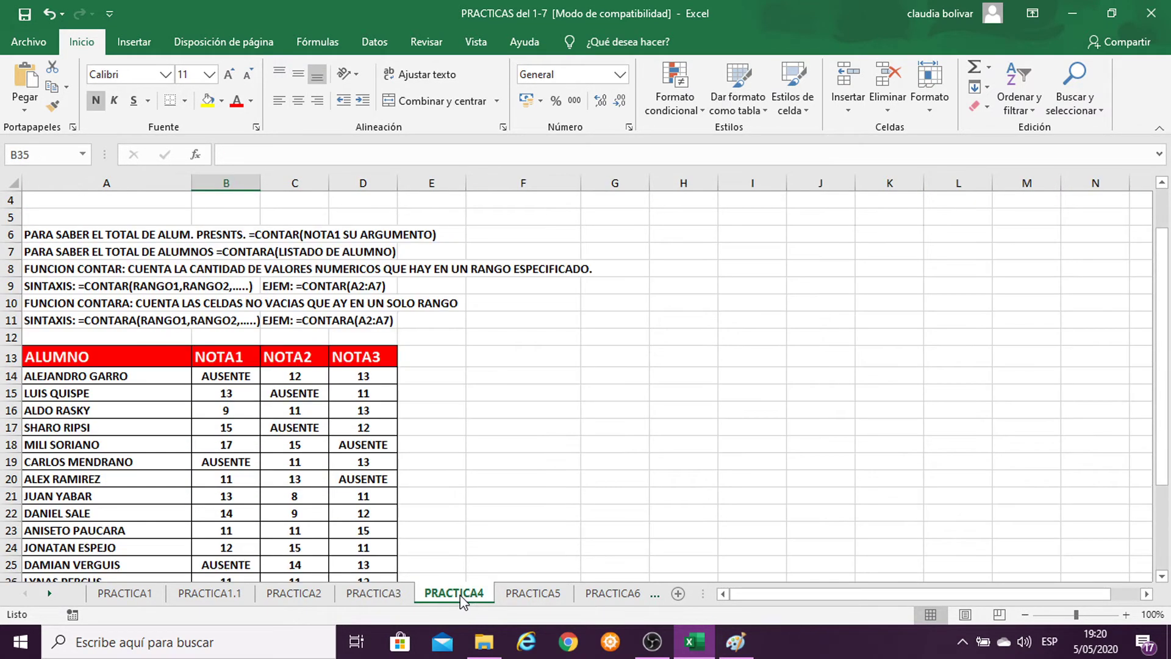
scroll(473, 372, "down", 3)
scroll(467, 372, "down", 3)
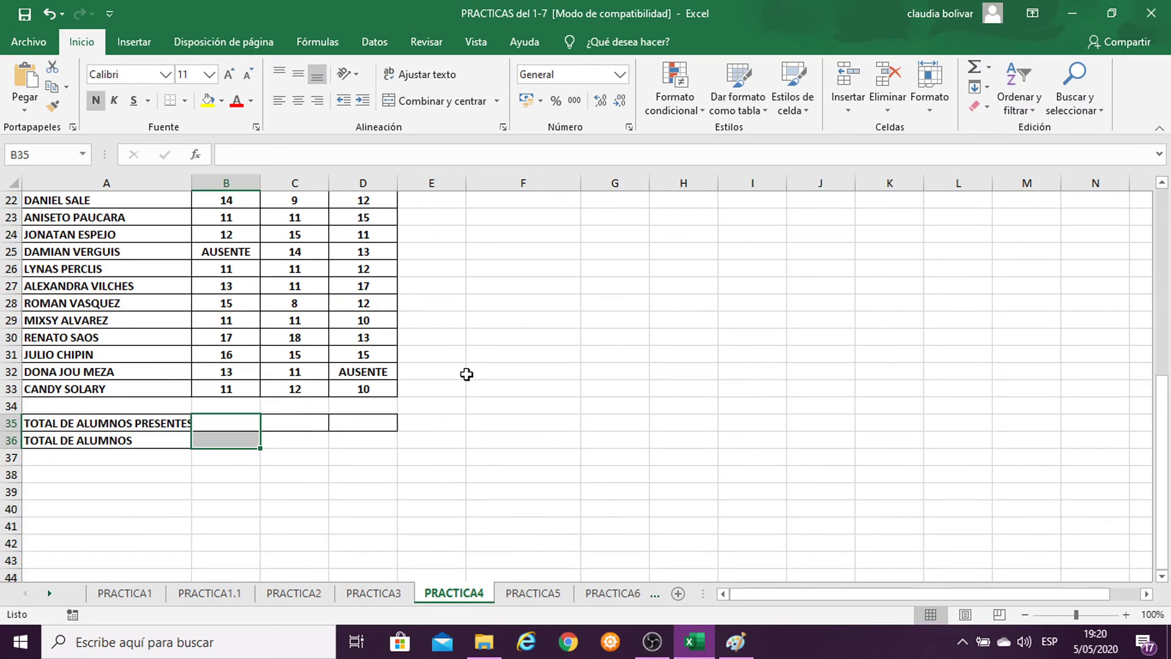
scroll(465, 374, "up", 7)
scroll(388, 348, "down", 6)
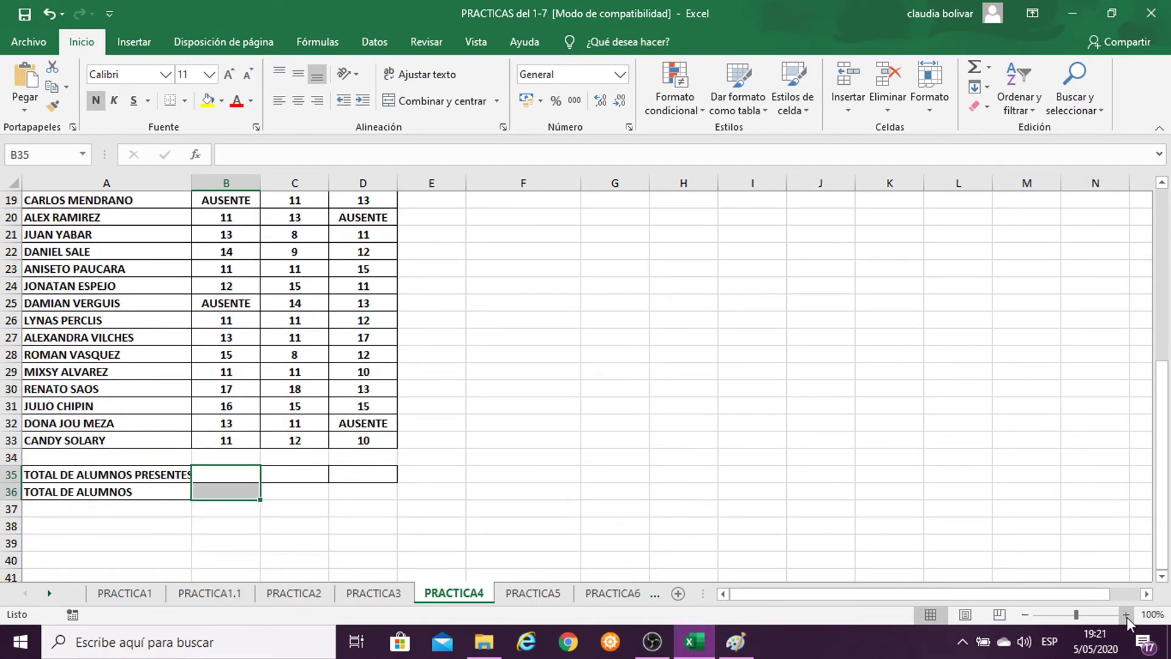
left_click(1126, 615)
left_click(1126, 615)
left_click(1126, 615)
left_click(1125, 614)
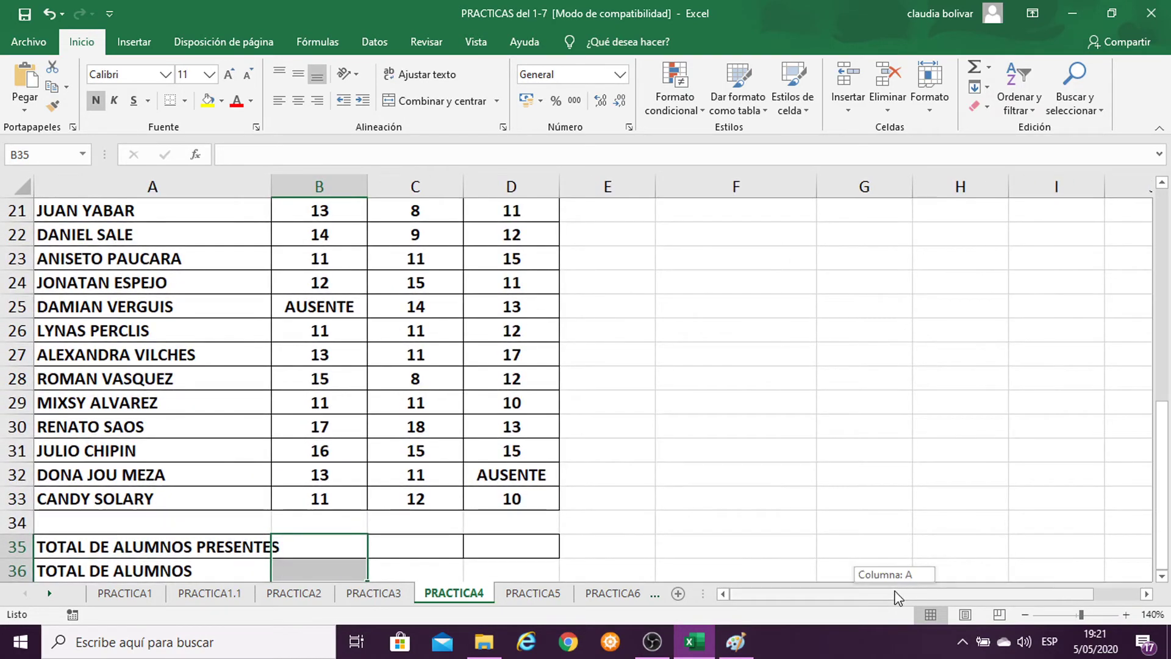
scroll(397, 369, "up", 3)
scroll(396, 369, "up", 2)
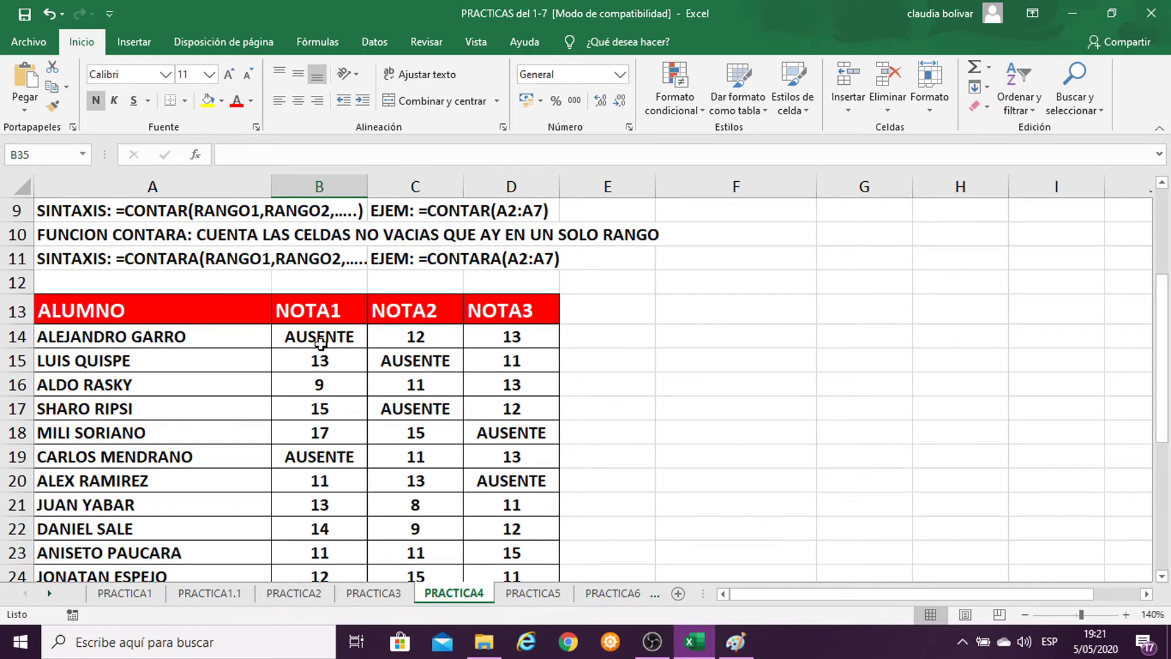
scroll(320, 344, "down", 1)
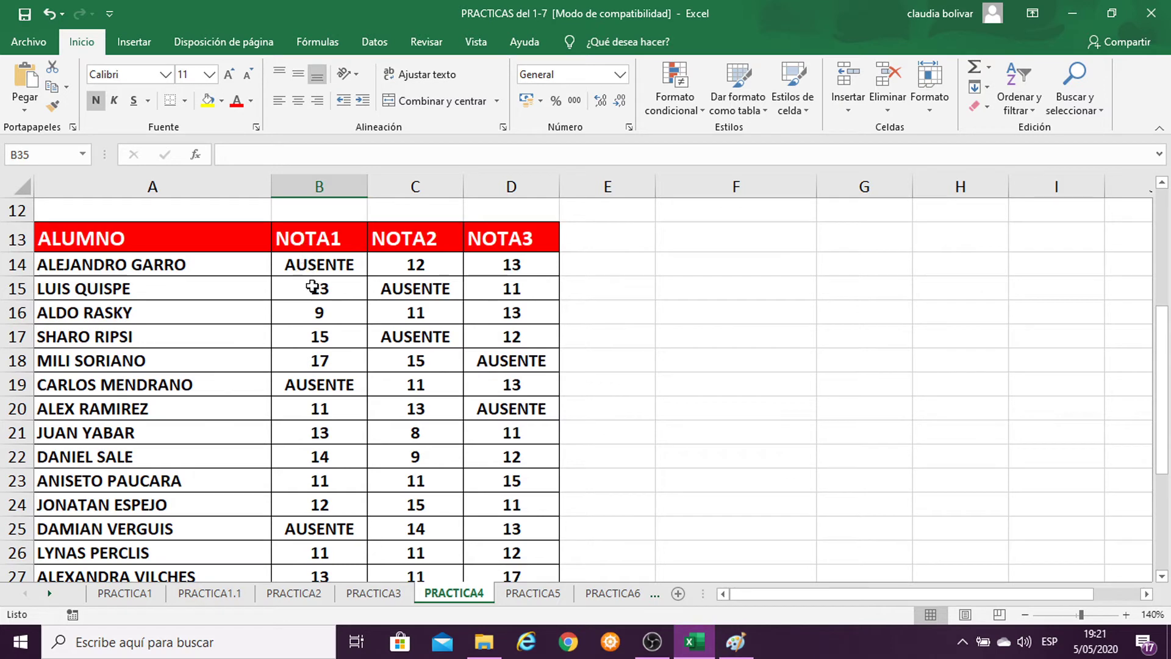
scroll(335, 395, "down", 3)
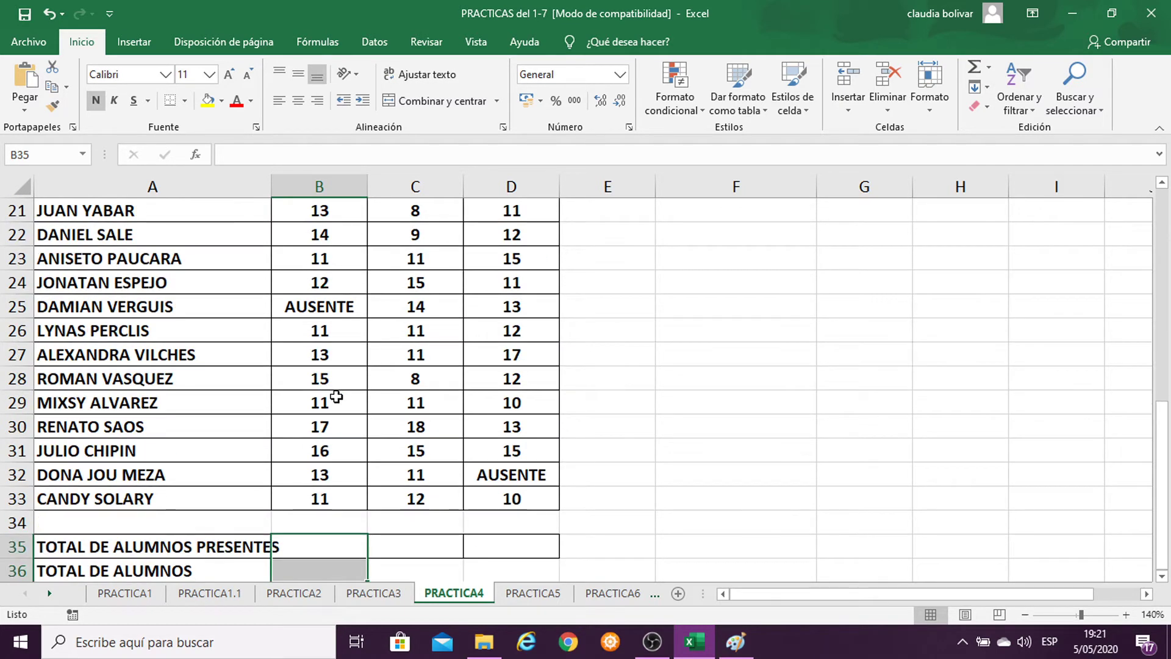
Set the NOTA1 cell B35 of the TOTAL DE ALUMNOS PRESENTES row to font size 22 without bold.
scroll(335, 397, "down", 2)
left_click(323, 404)
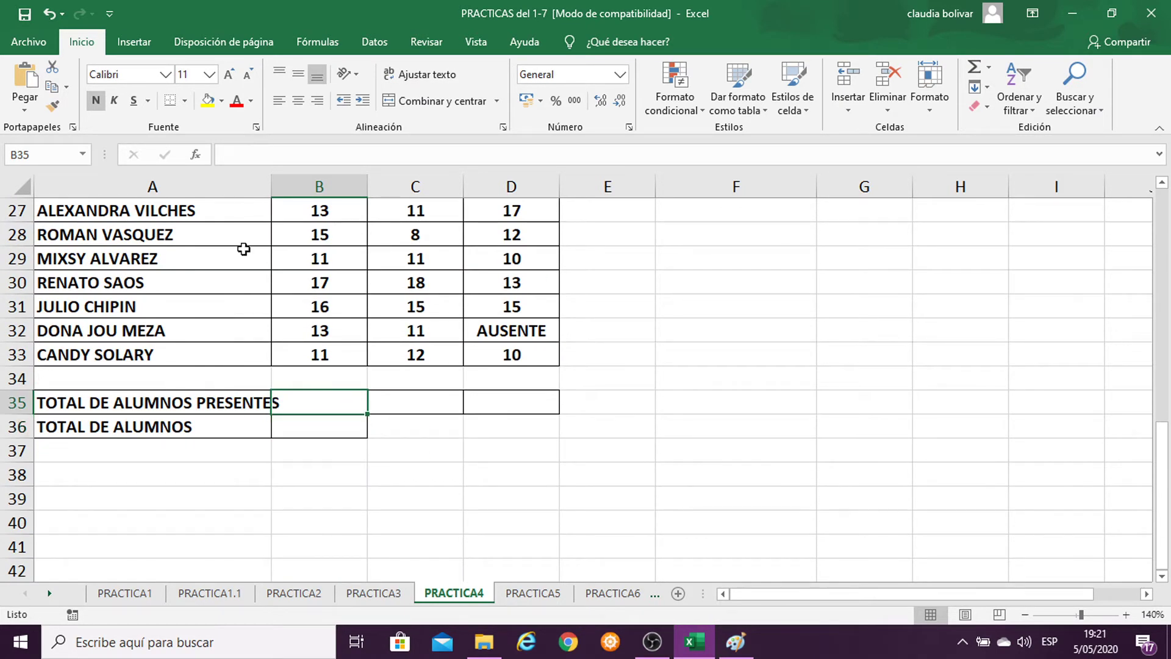
left_click(209, 74)
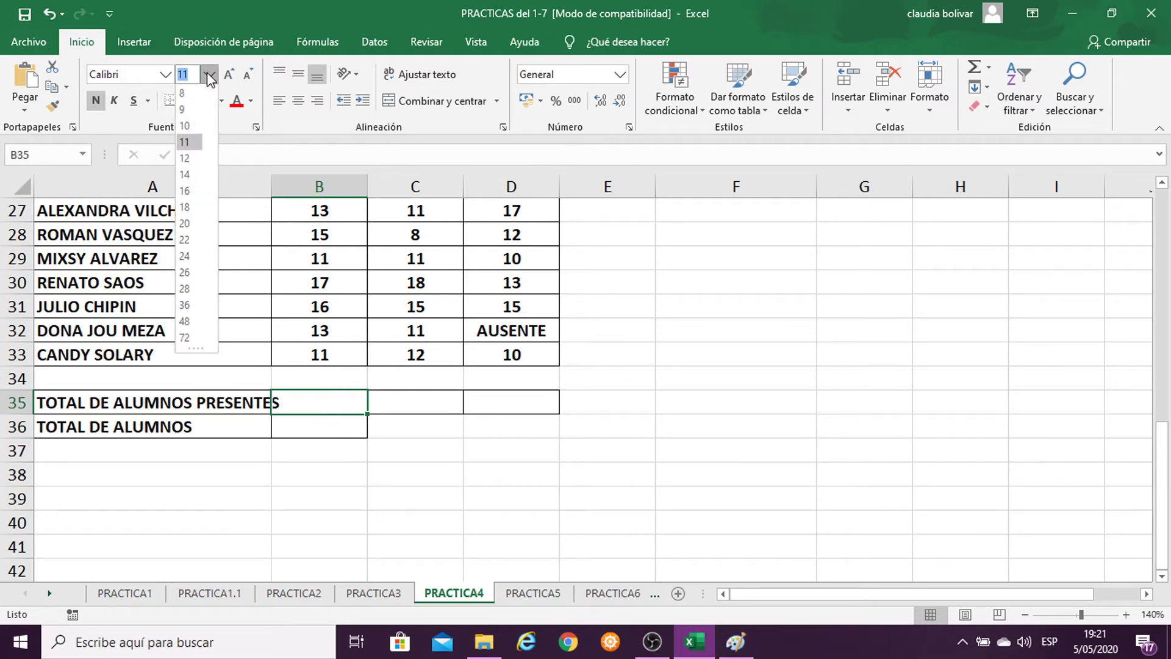
left_click(184, 241)
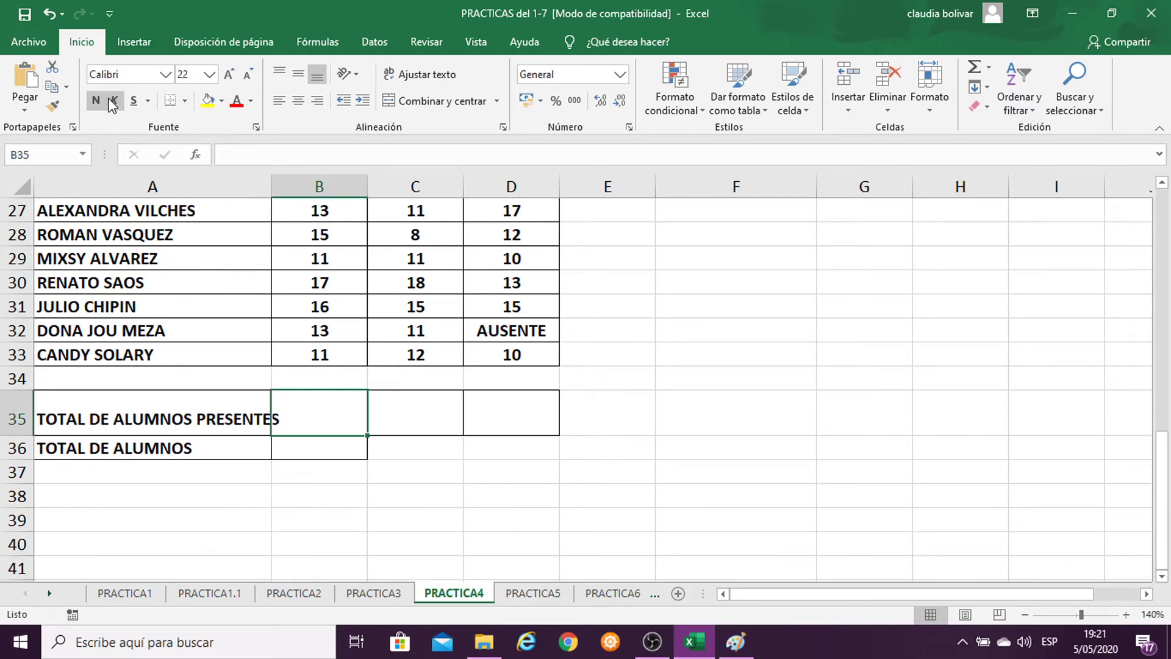
scroll(490, 316, "up", 3)
scroll(490, 316, "up", 4)
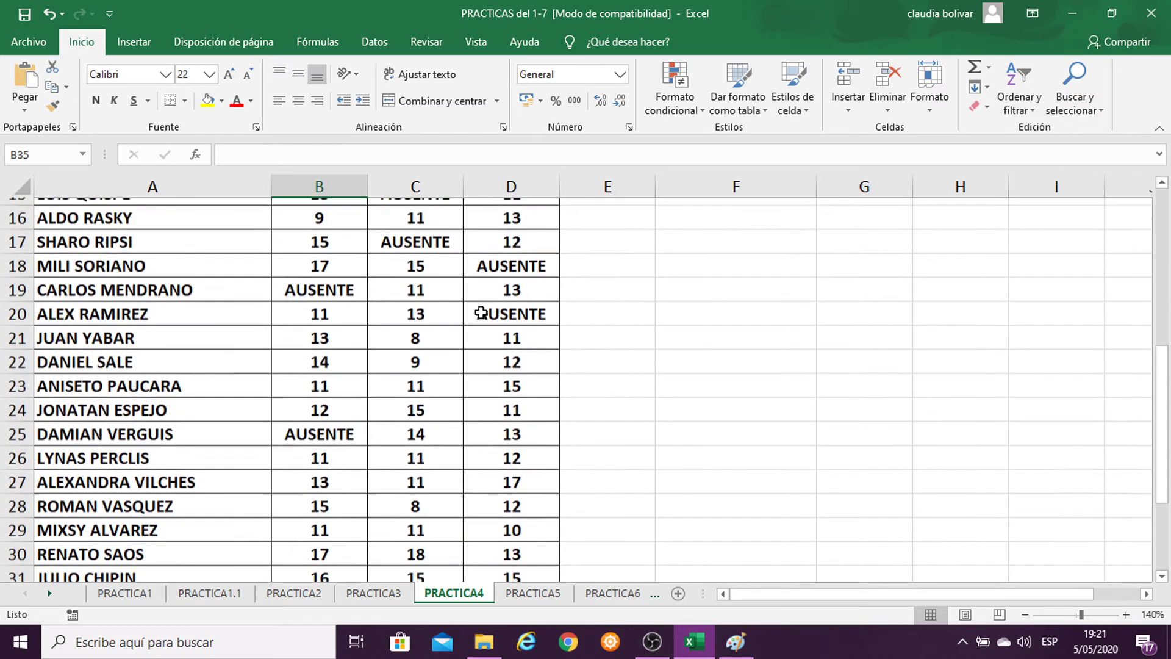
scroll(284, 257, "down", 4)
scroll(284, 257, "down", 2)
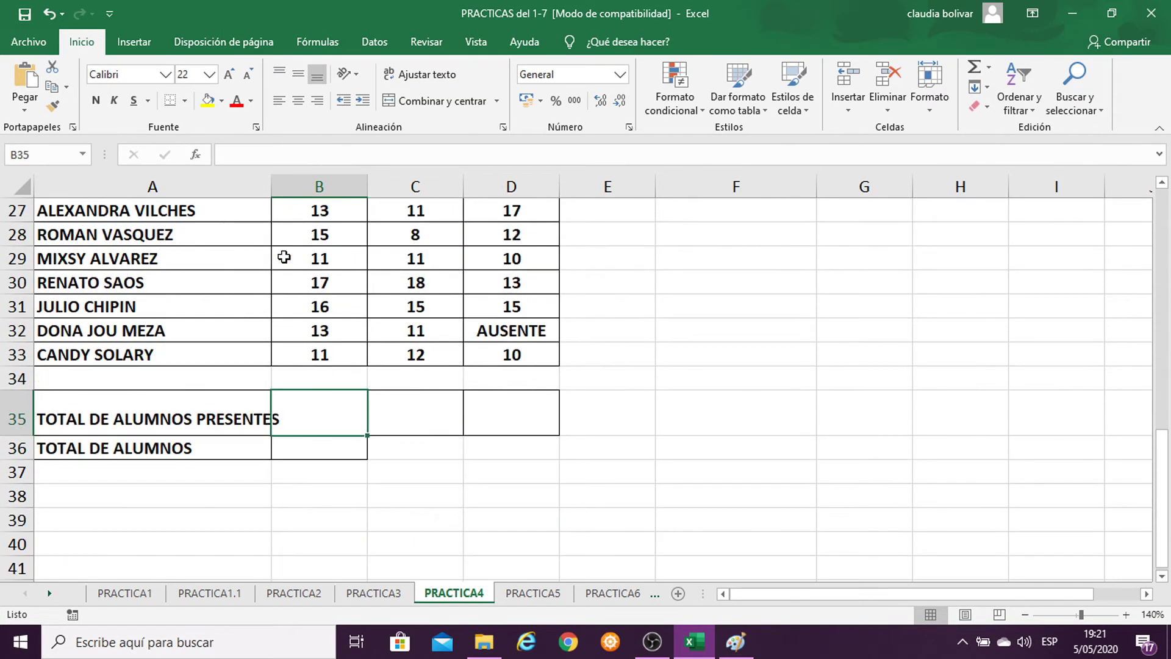
Count the students present for NOTA1 in B35 with the formula =CONTAR(B14:B33).
type("=CONTAR")
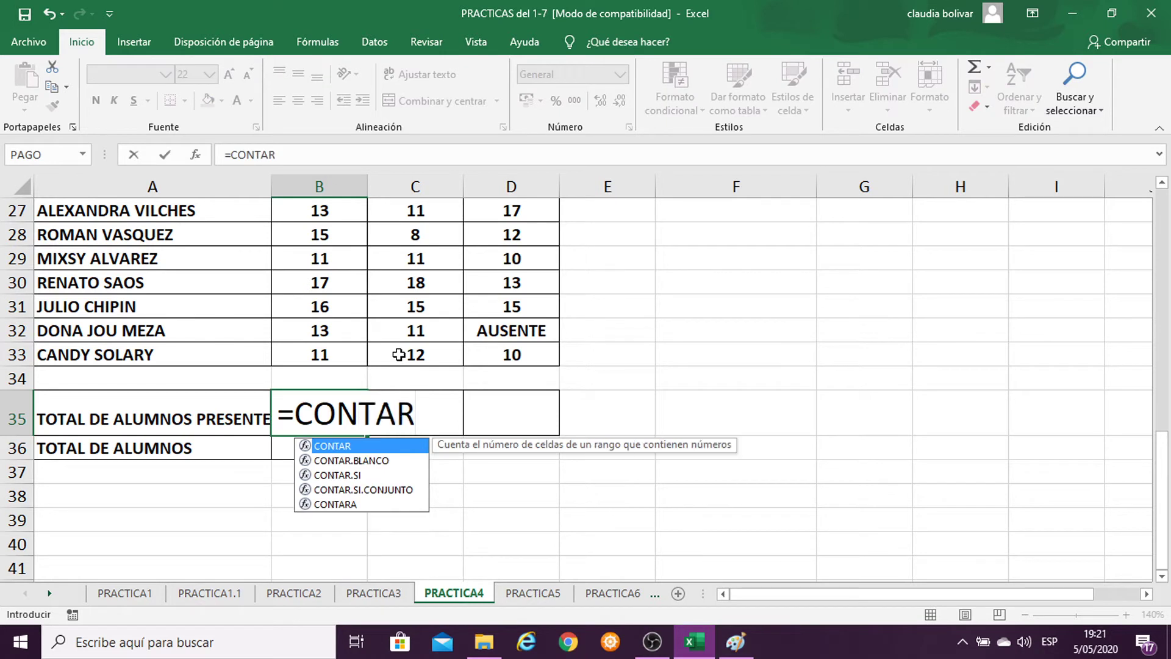
type("(")
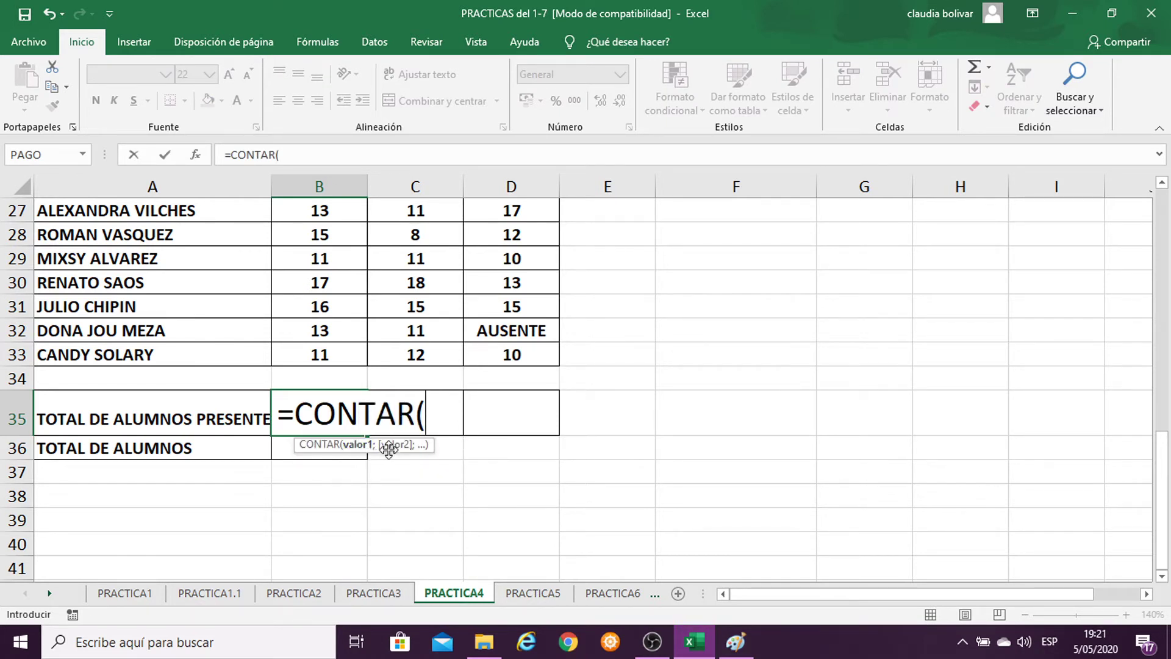
scroll(335, 431, "up", 6)
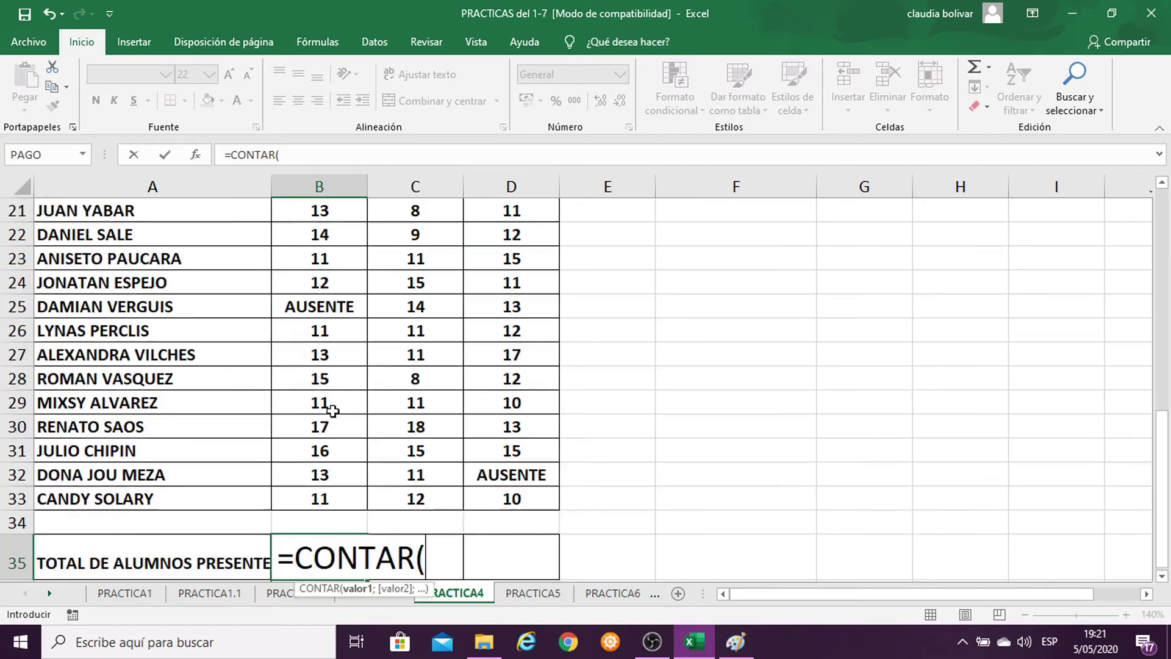
left_click_drag(303, 333, 338, 546)
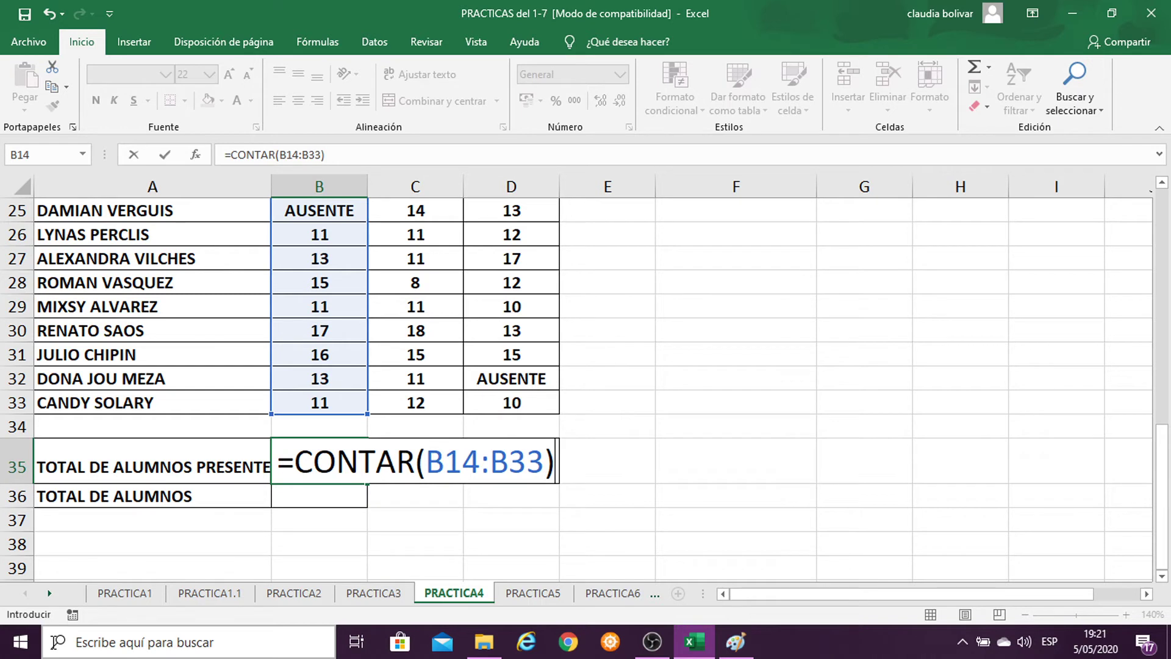
key("Return")
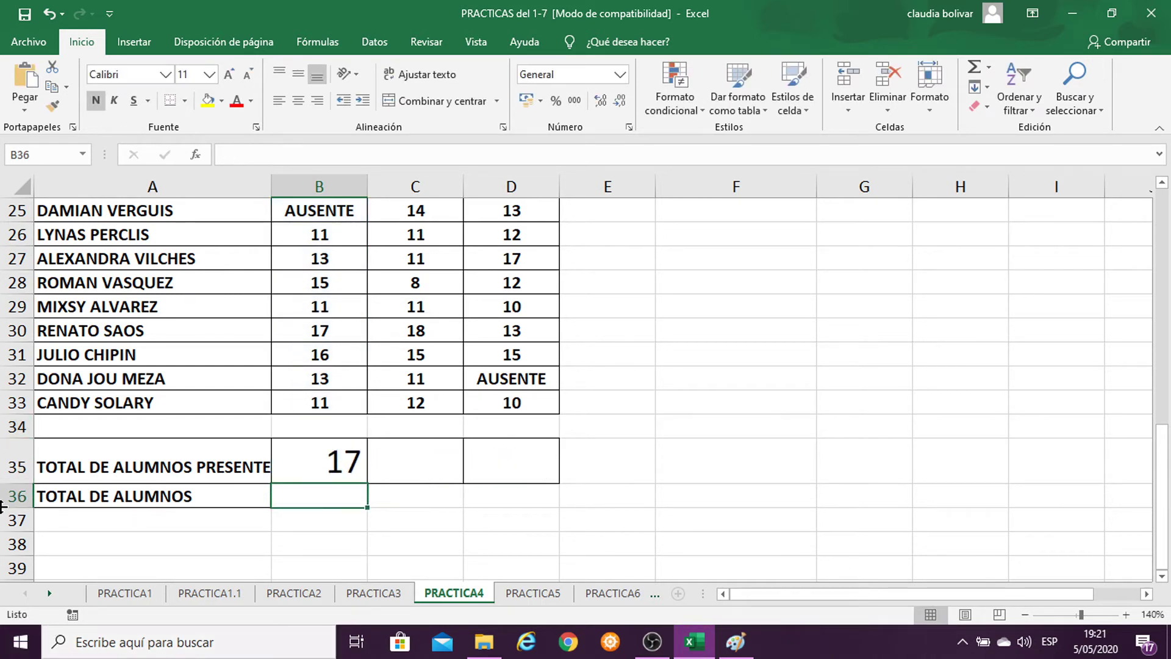
Fill the CONTAR formula from B35 across to C35 and D35 and compare the counts with the AUSENTE entries above.
left_click(313, 465)
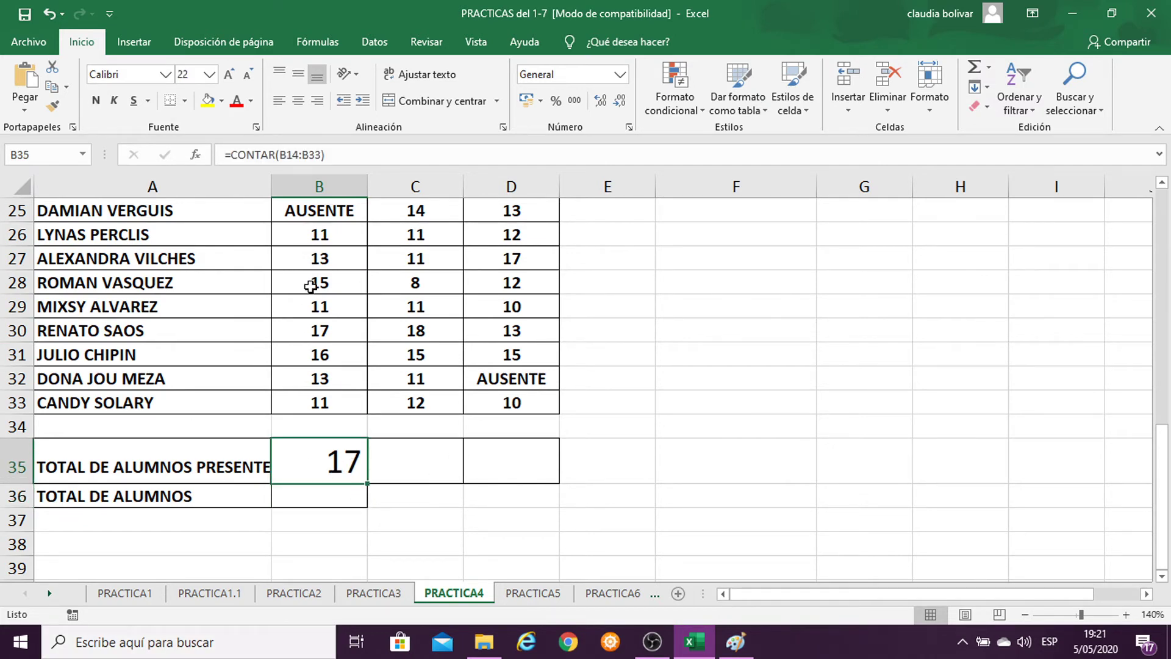
scroll(311, 286, "up", 4)
left_click_drag(308, 239, 506, 396)
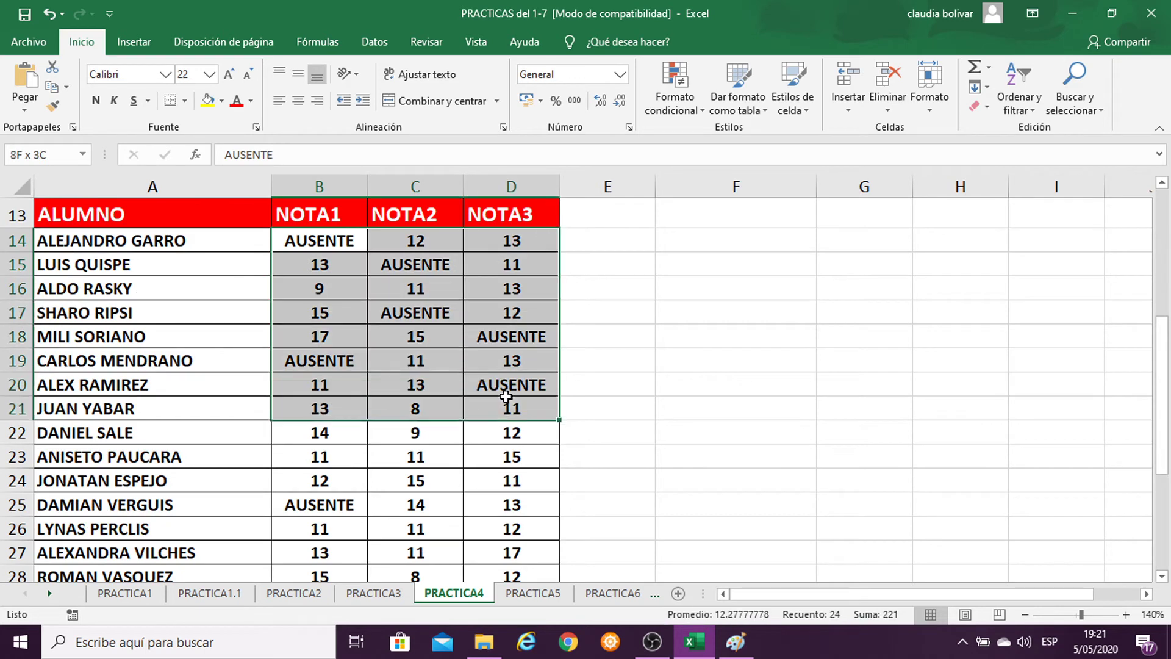
left_click(650, 359)
scroll(614, 405, "down", 4)
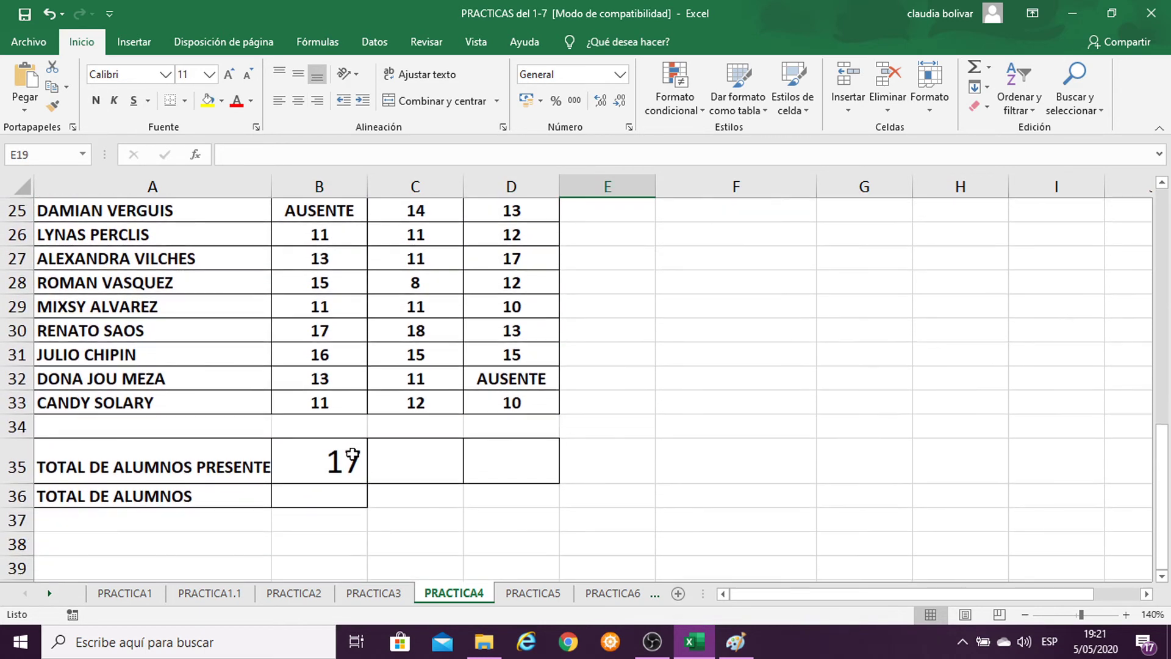
left_click(330, 466)
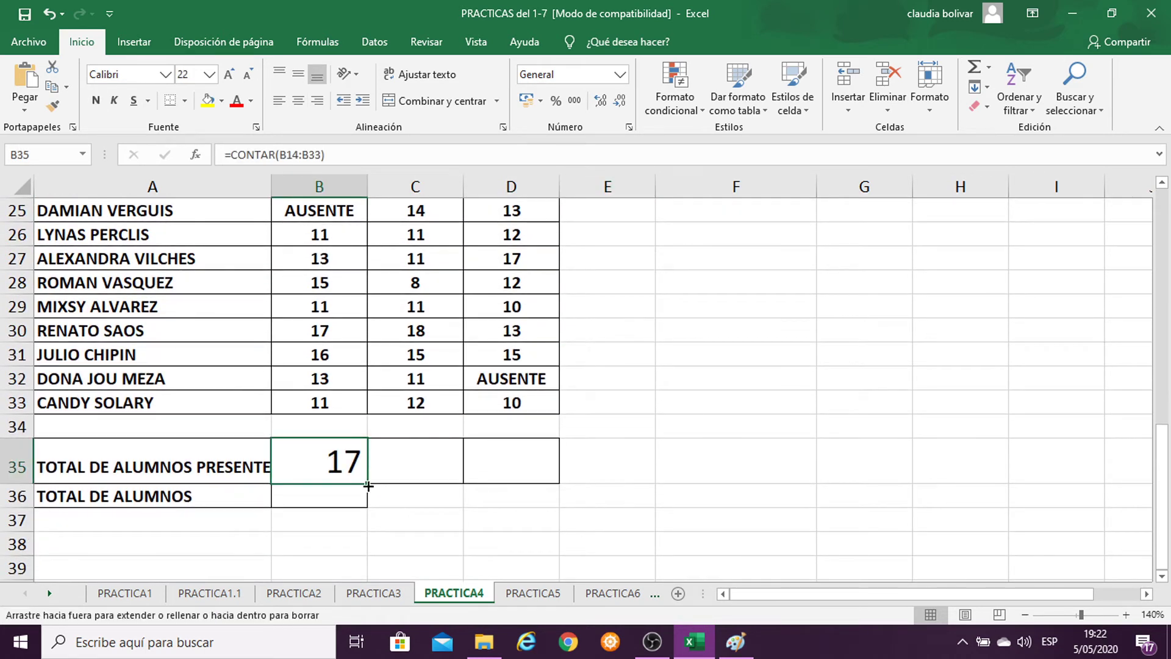
left_click_drag(368, 486, 541, 490)
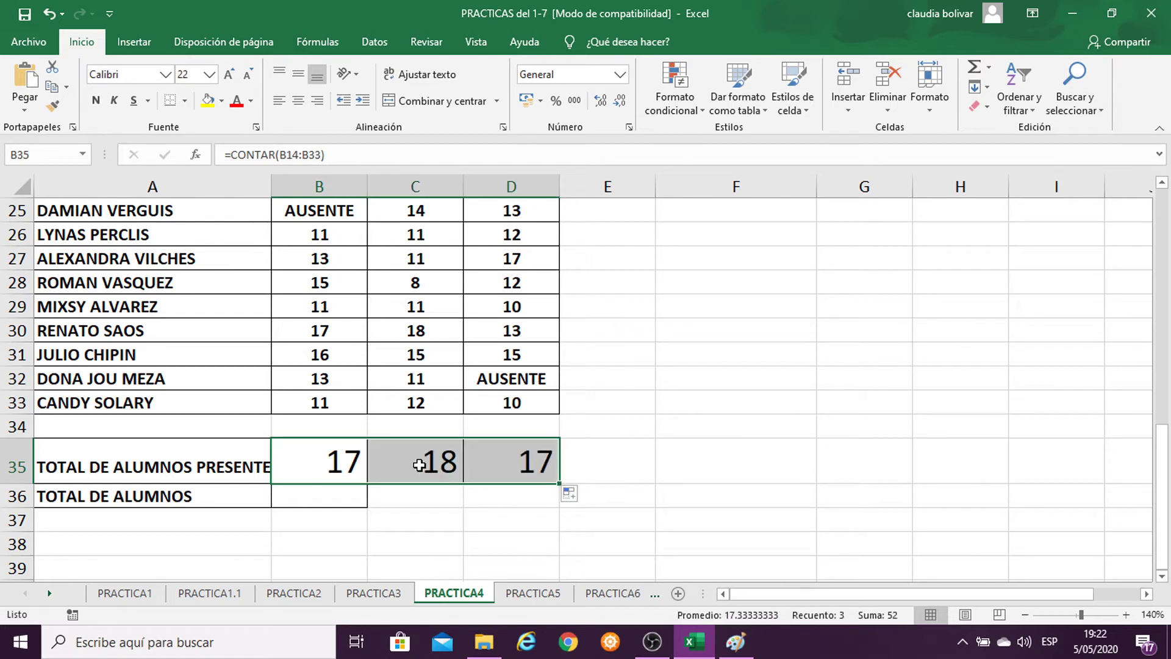
scroll(555, 421, "up", 4)
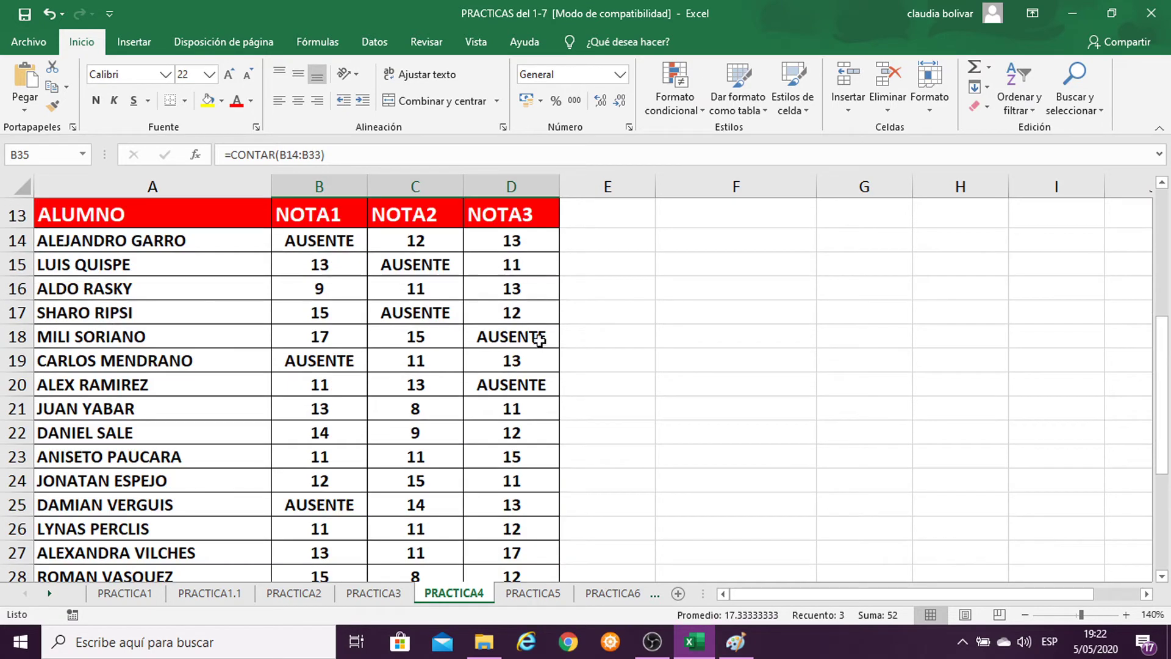
scroll(622, 392, "down", 3)
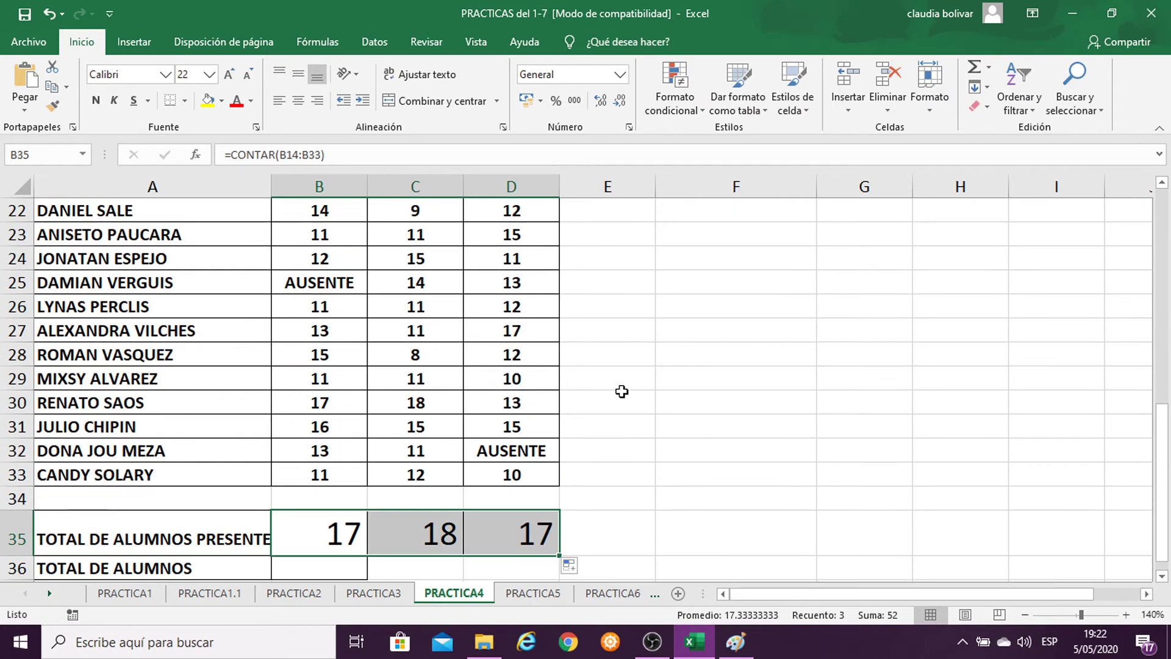
scroll(591, 512, "down", 1)
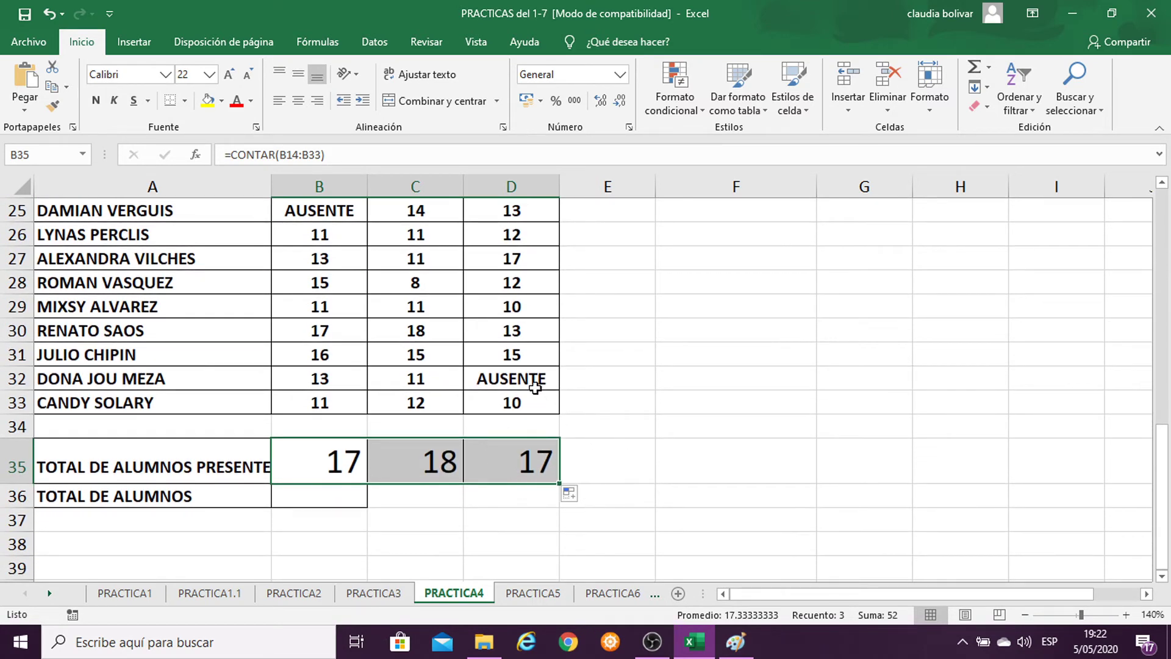
Set the TOTAL DE ALUMNOS cell B36 to font size 20.
left_click(351, 496)
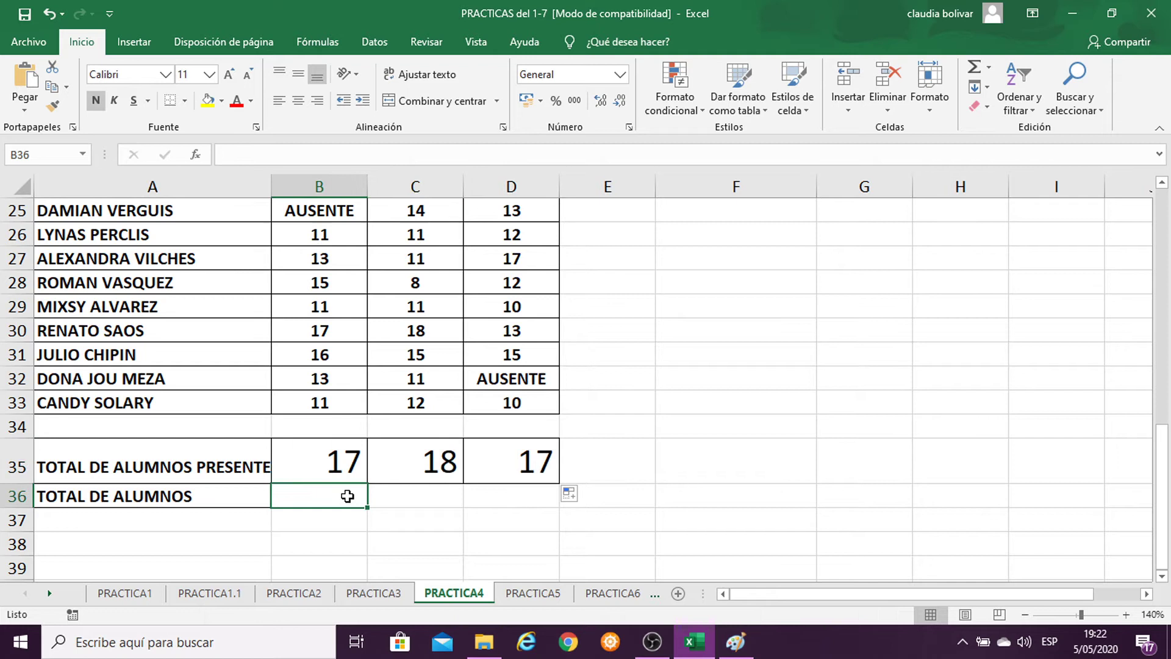
left_click(209, 75)
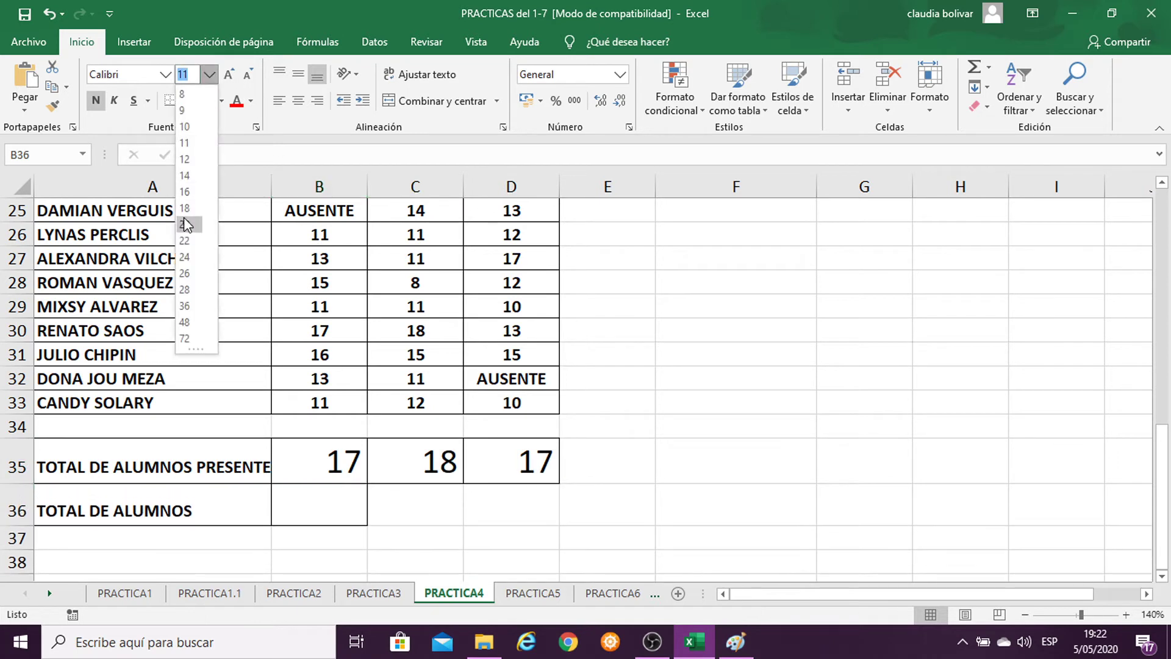
left_click(189, 225)
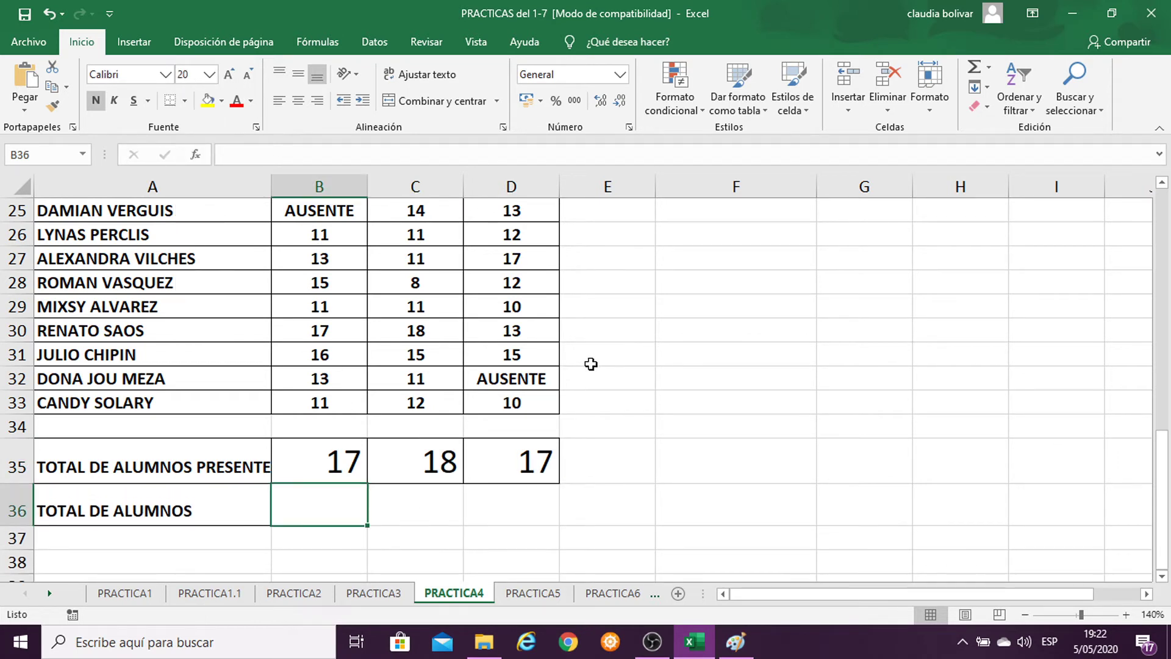
Count all the students in B36 with the formula =CONTARA(A14:A33), covering the ALUMNO column.
type("=CONTAR")
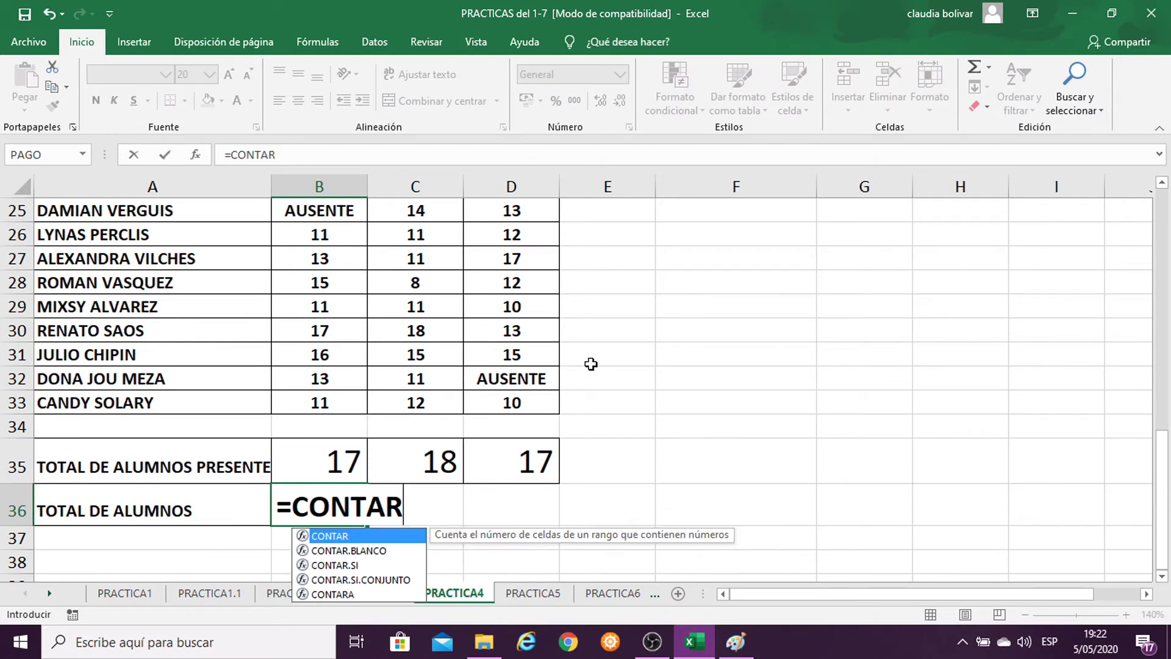
type("A(")
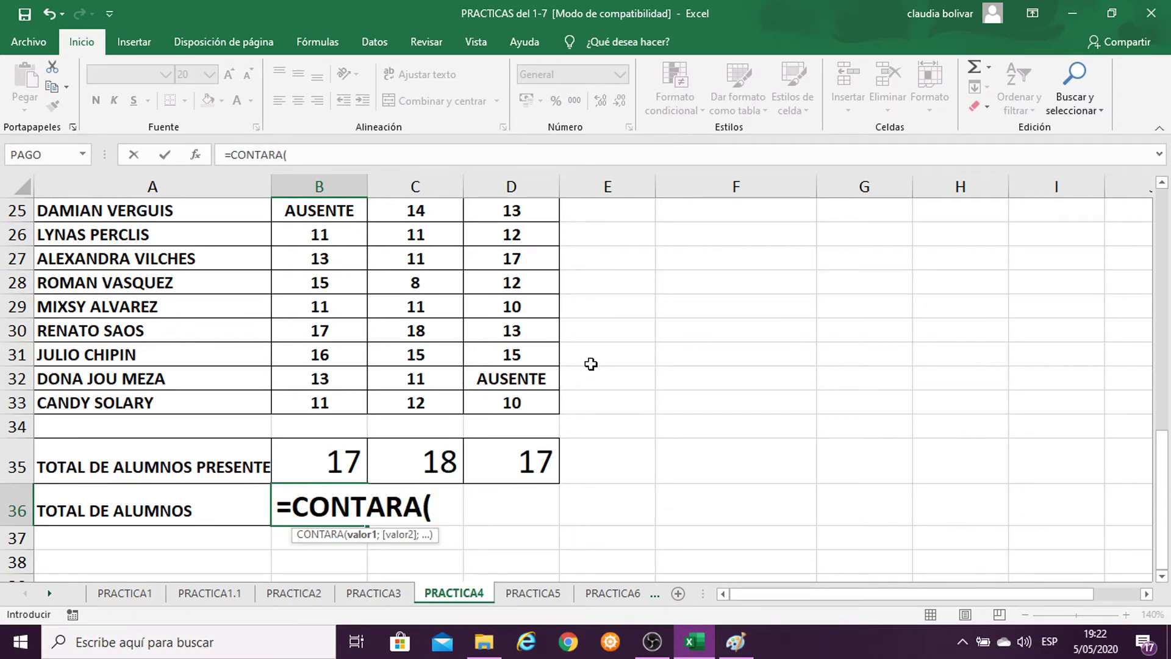
scroll(158, 418, "up", 2)
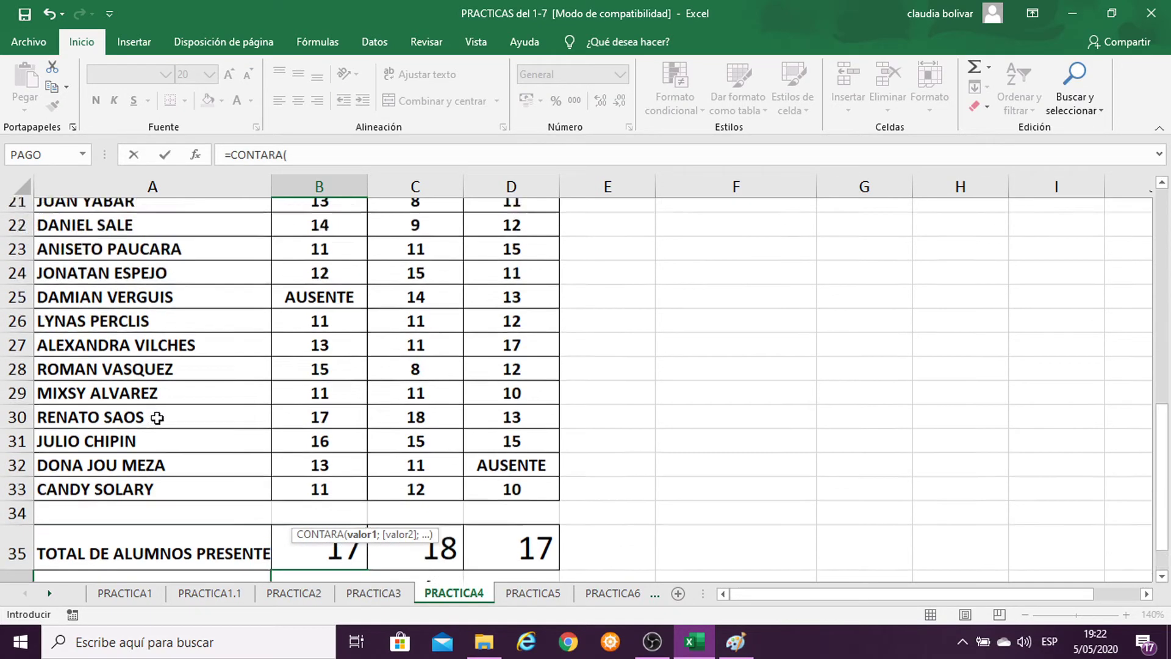
scroll(158, 415, "up", 4)
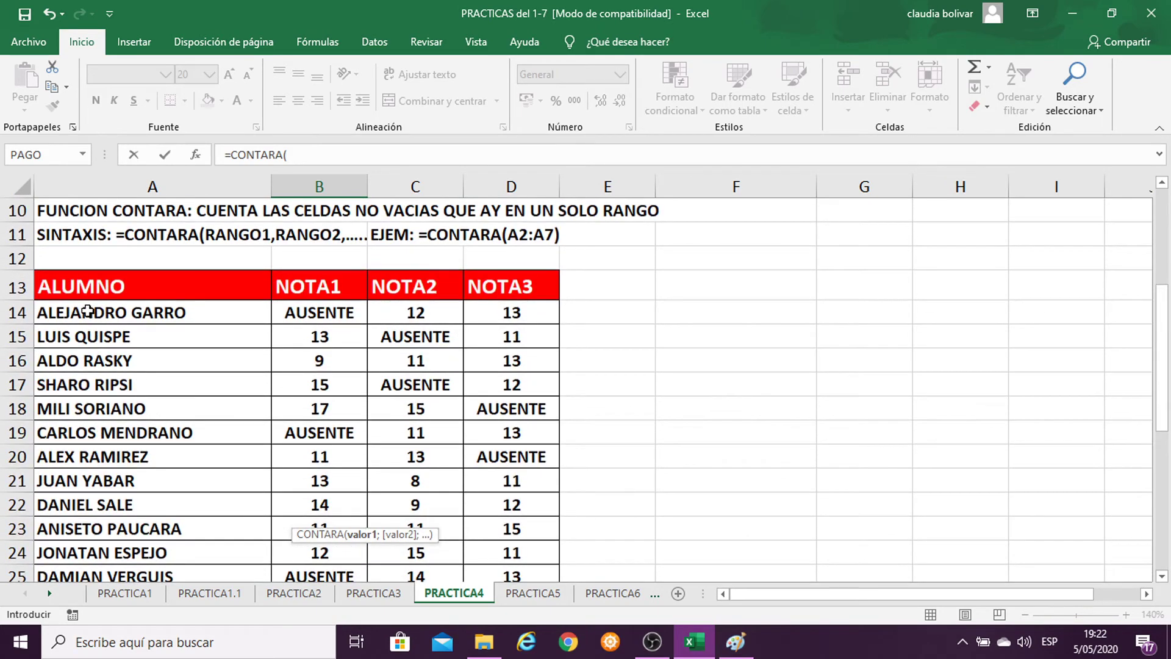
left_click_drag(89, 311, 142, 549)
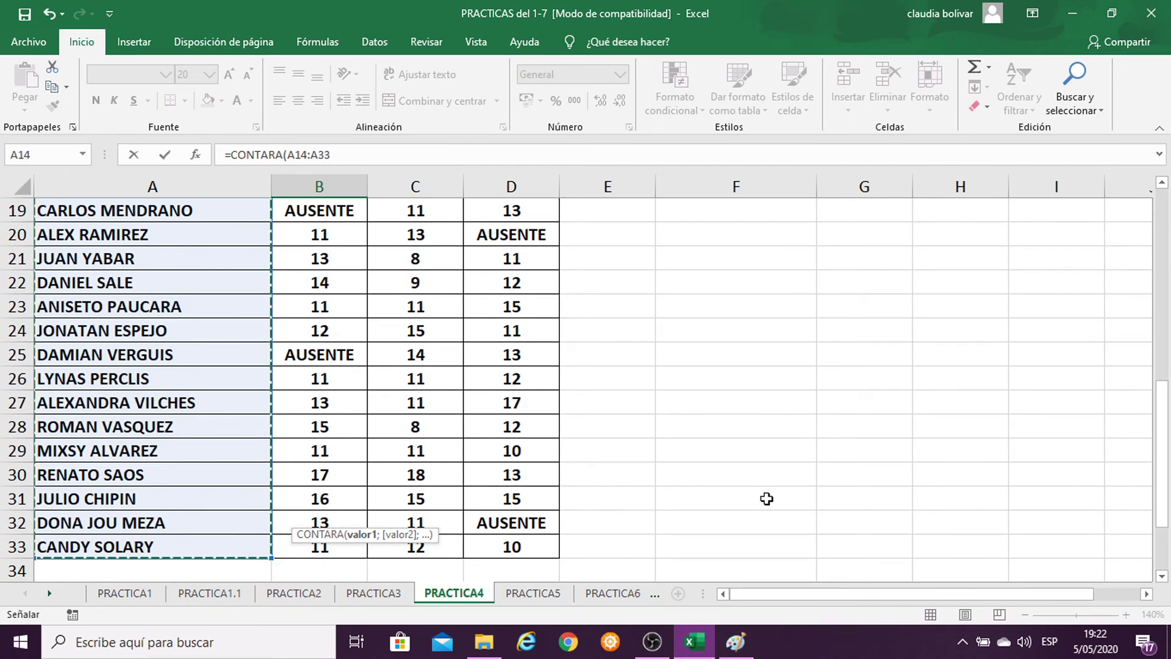
scroll(896, 512, "down", 2)
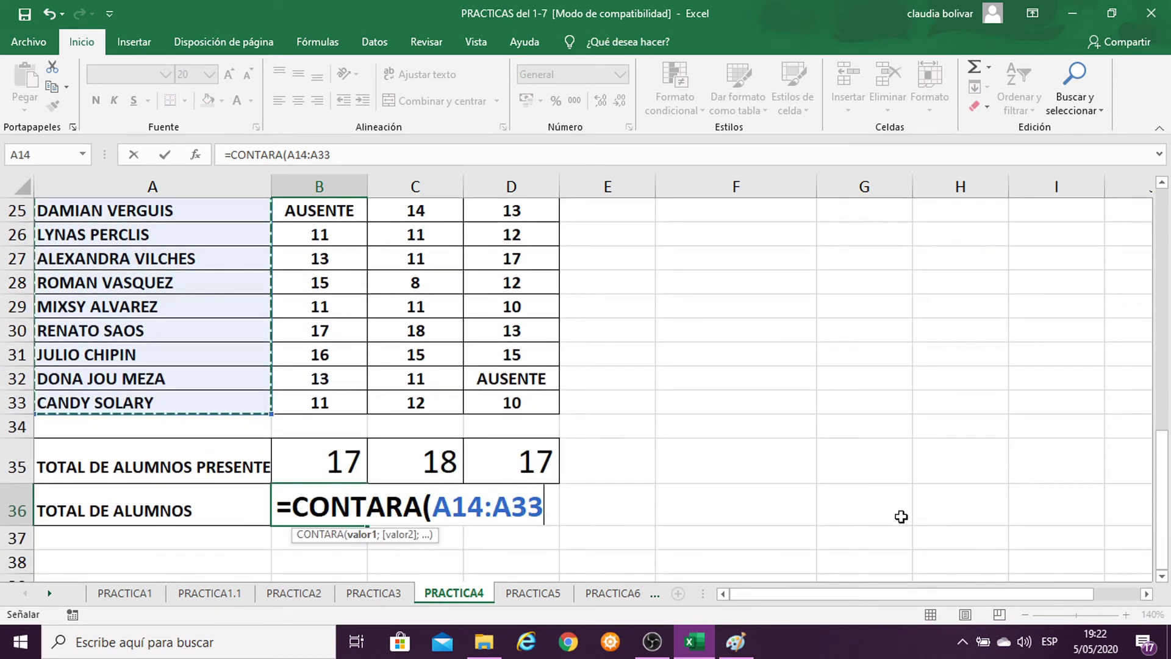
type(")")
key("Return")
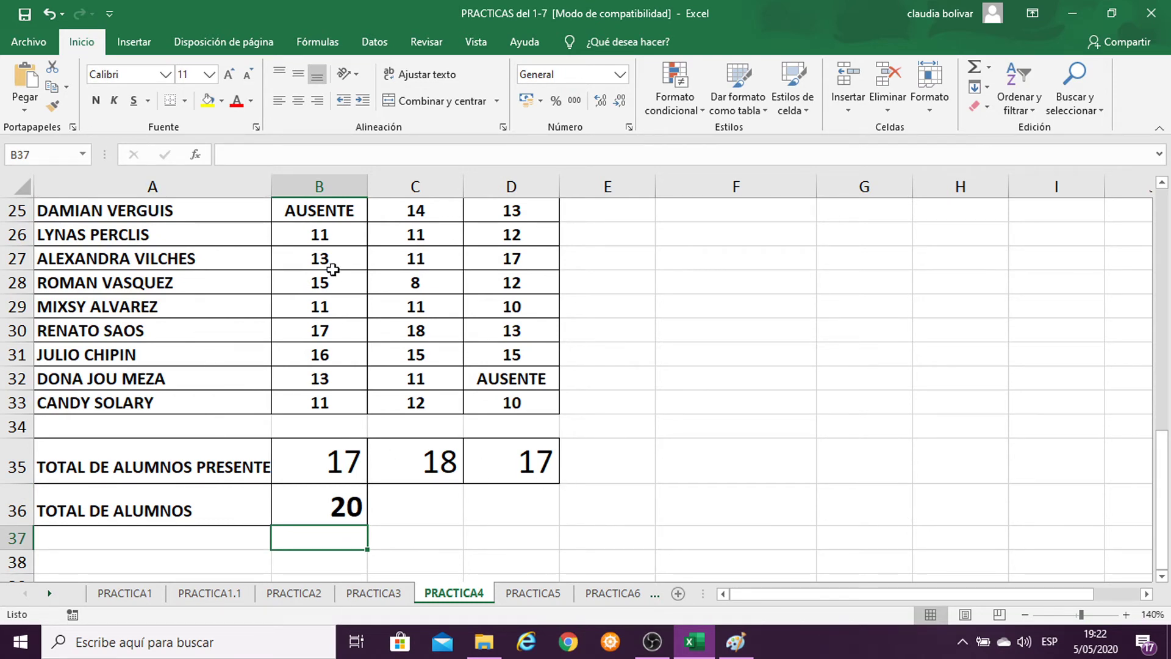
Review the student table A13:D33 and its AUSENTE entries against the totals in rows 35 and 36.
scroll(333, 270, "up", 4)
scroll(302, 333, "up", 1)
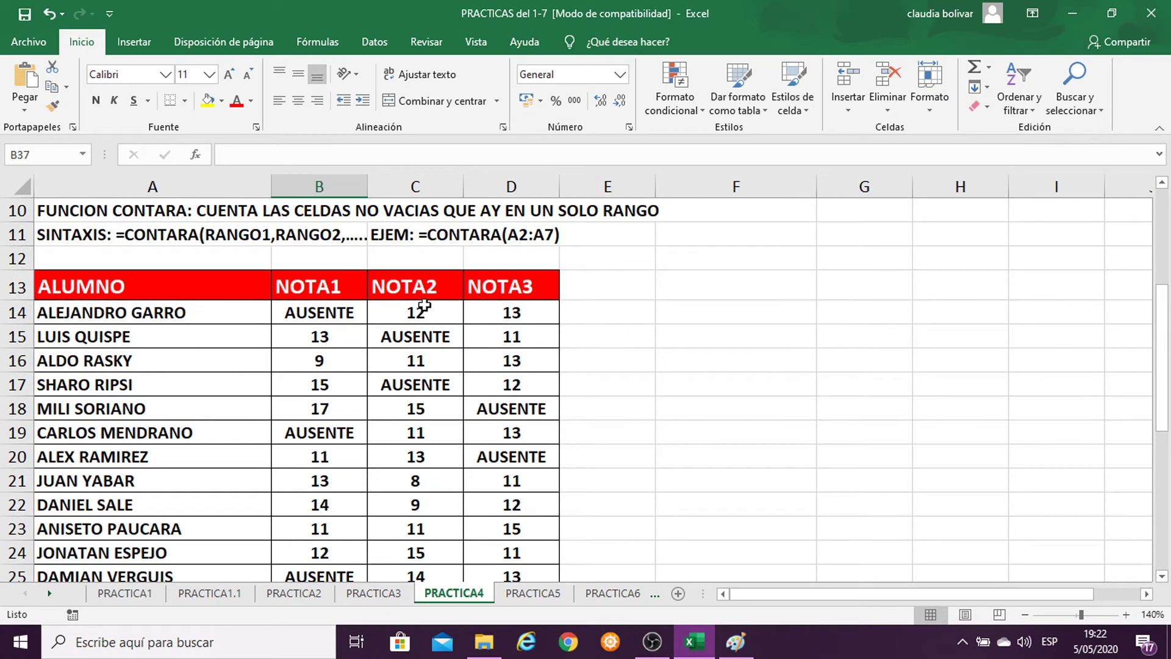
scroll(602, 377, "down", 5)
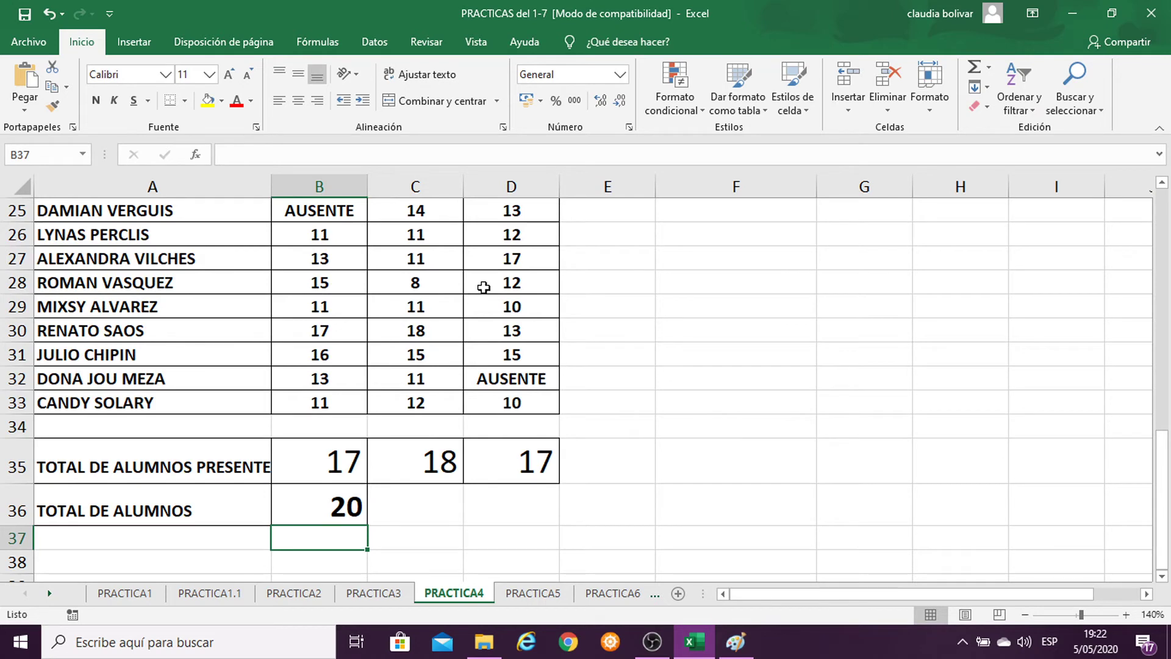
left_click(618, 377)
scroll(536, 209, "up", 4)
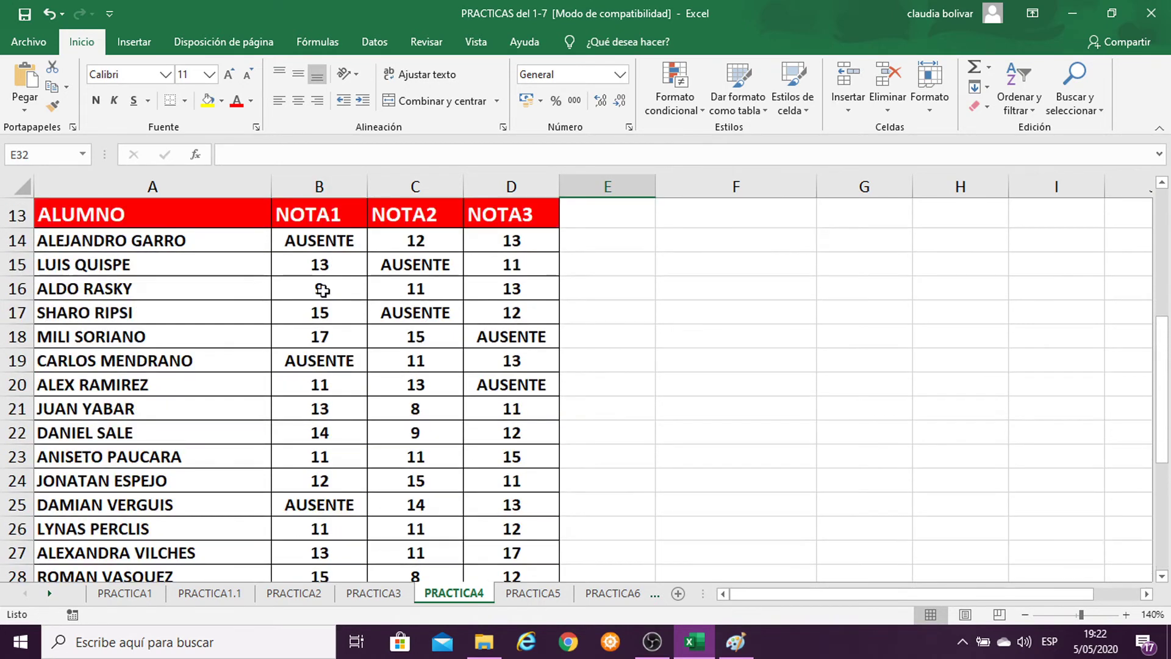
scroll(609, 323, "down", 2)
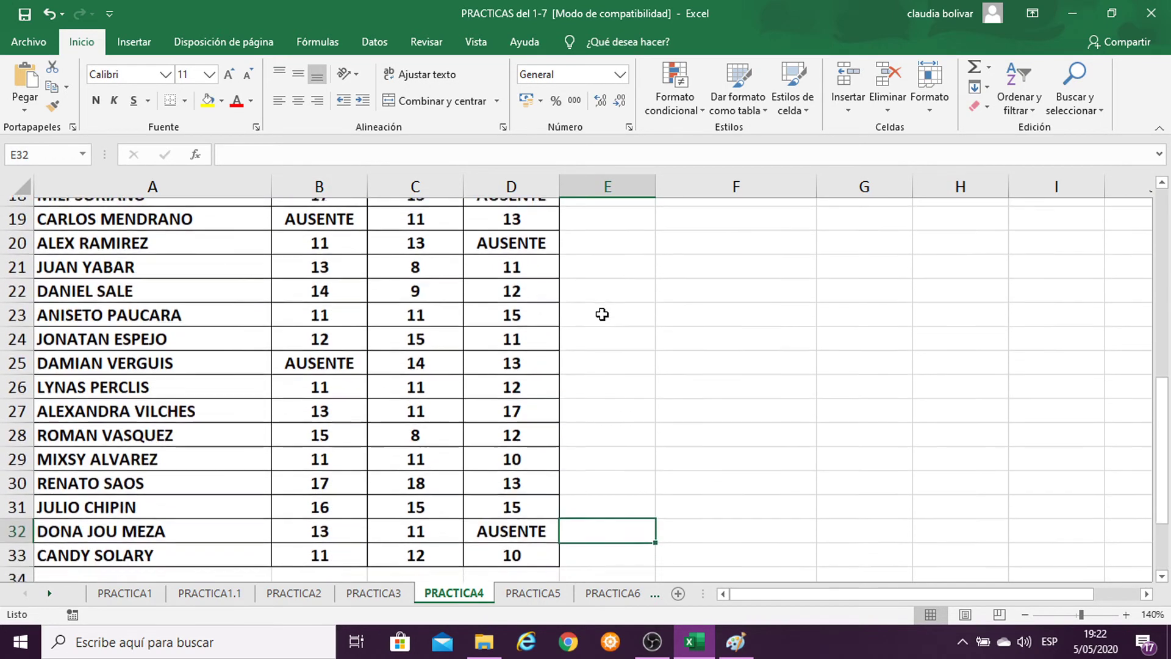
scroll(595, 312, "up", 2)
left_click_drag(73, 221, 505, 574)
left_click_drag(505, 553, 505, 552)
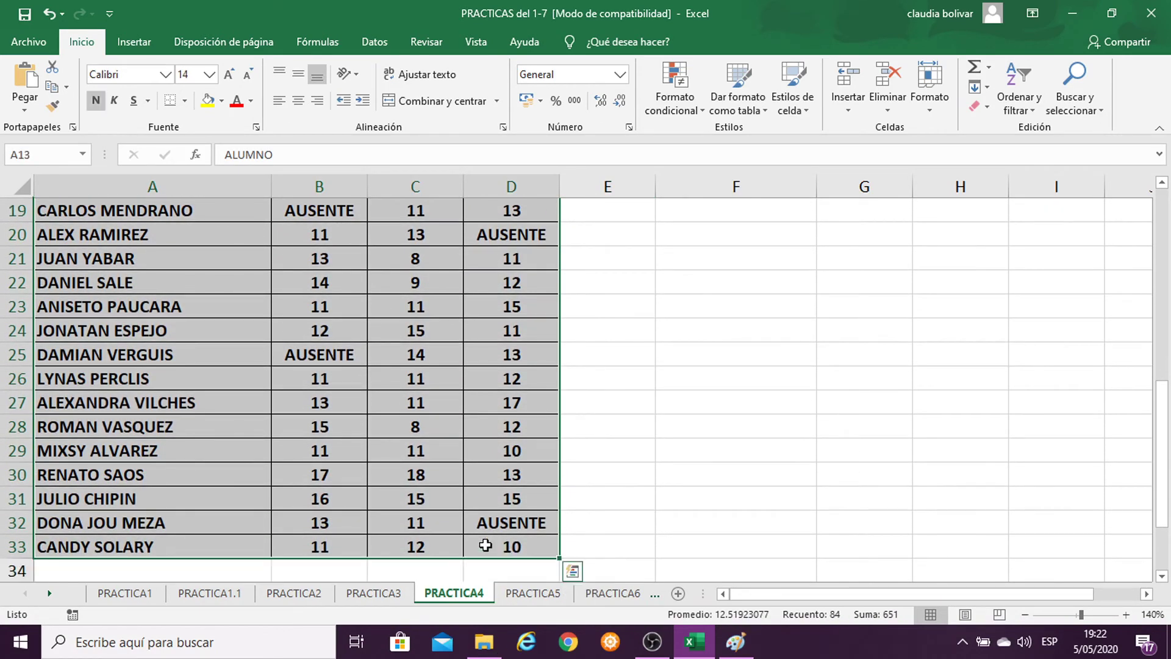
scroll(427, 354, "down", 3)
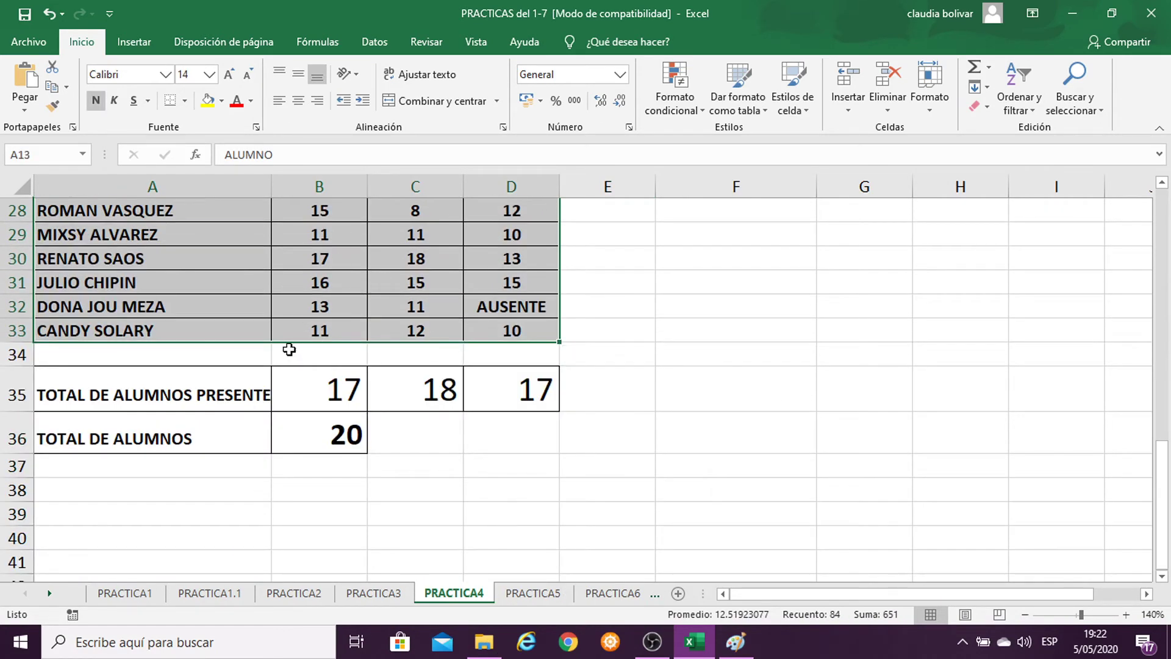
scroll(374, 324, "up", 5)
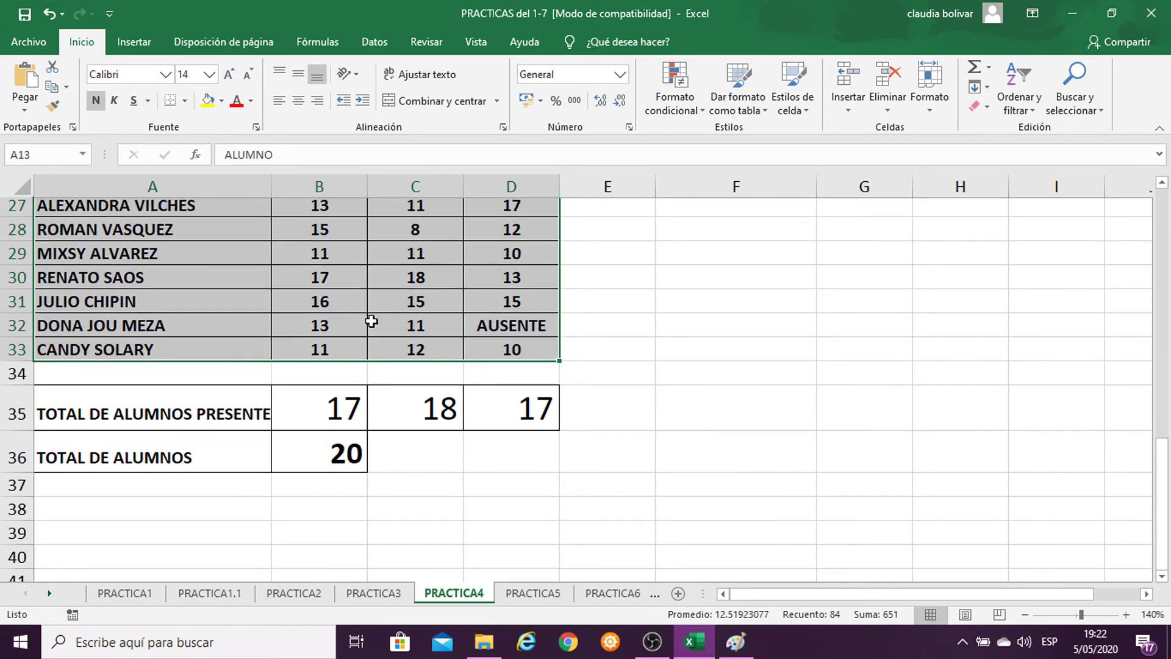
scroll(682, 369, "down", 3)
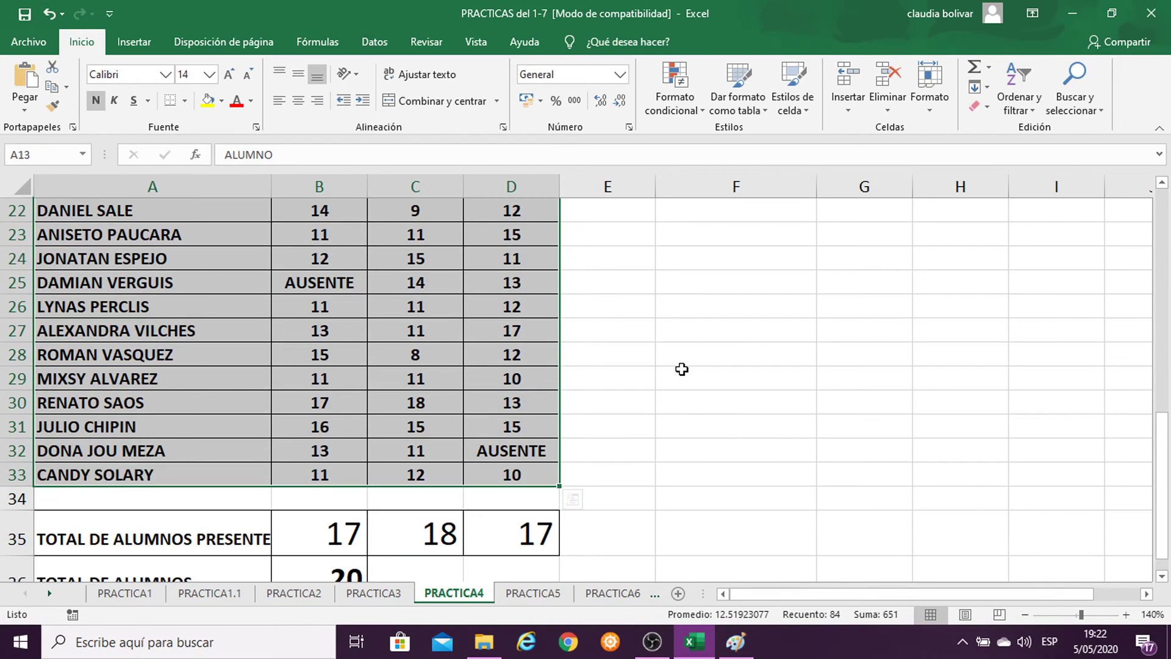
left_click(759, 116)
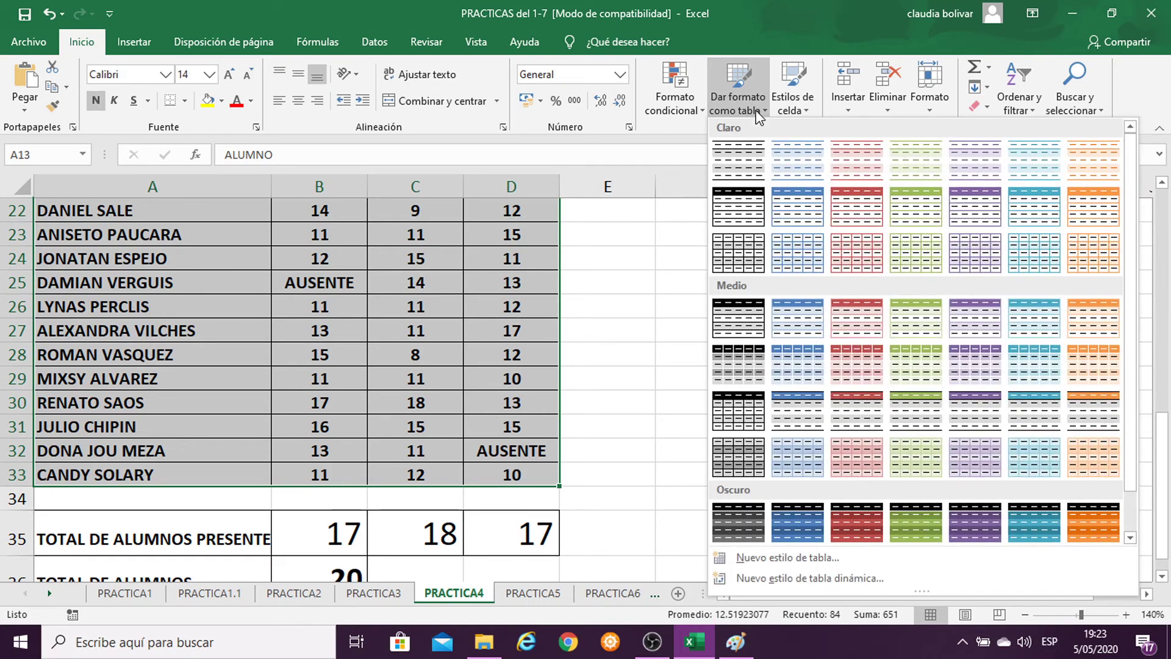
left_click(664, 302)
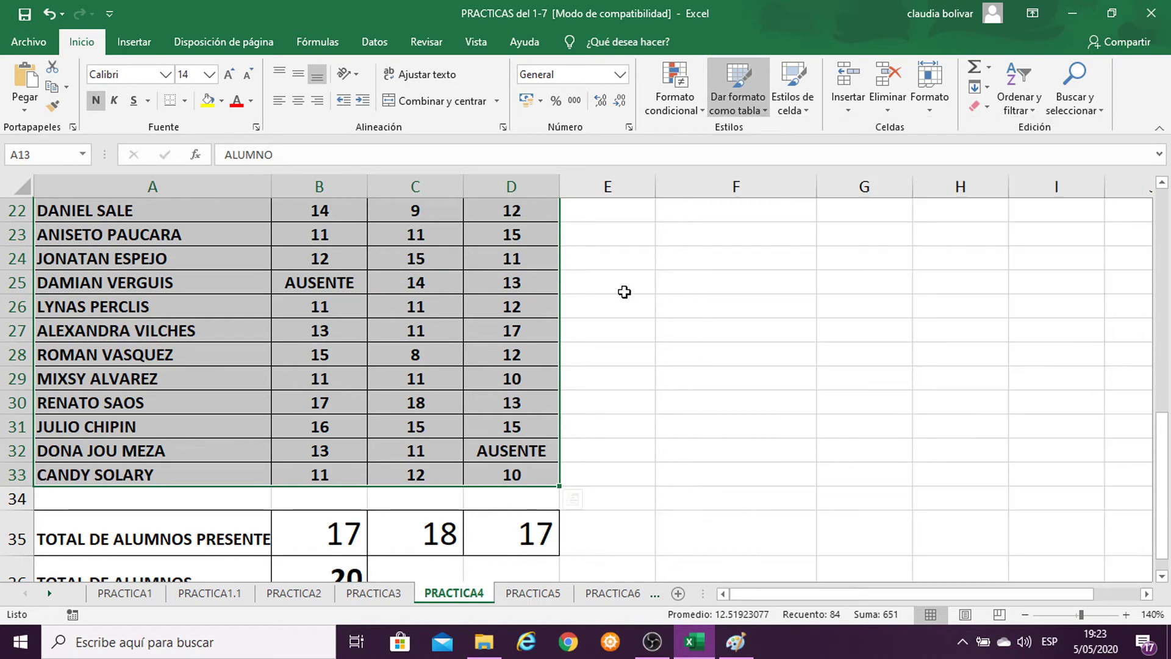
left_click(666, 282)
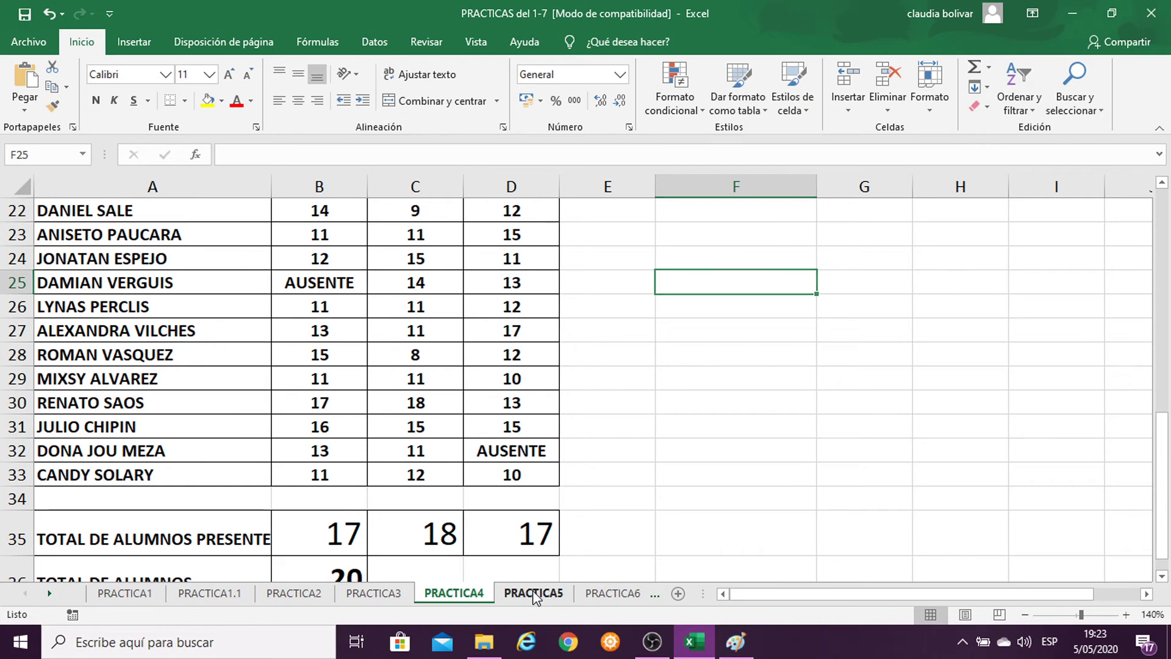
Open the PRACTICA5 sheet with the POTENCIA function exercises and select the empty cell K6.
left_click(534, 595)
left_click(816, 282)
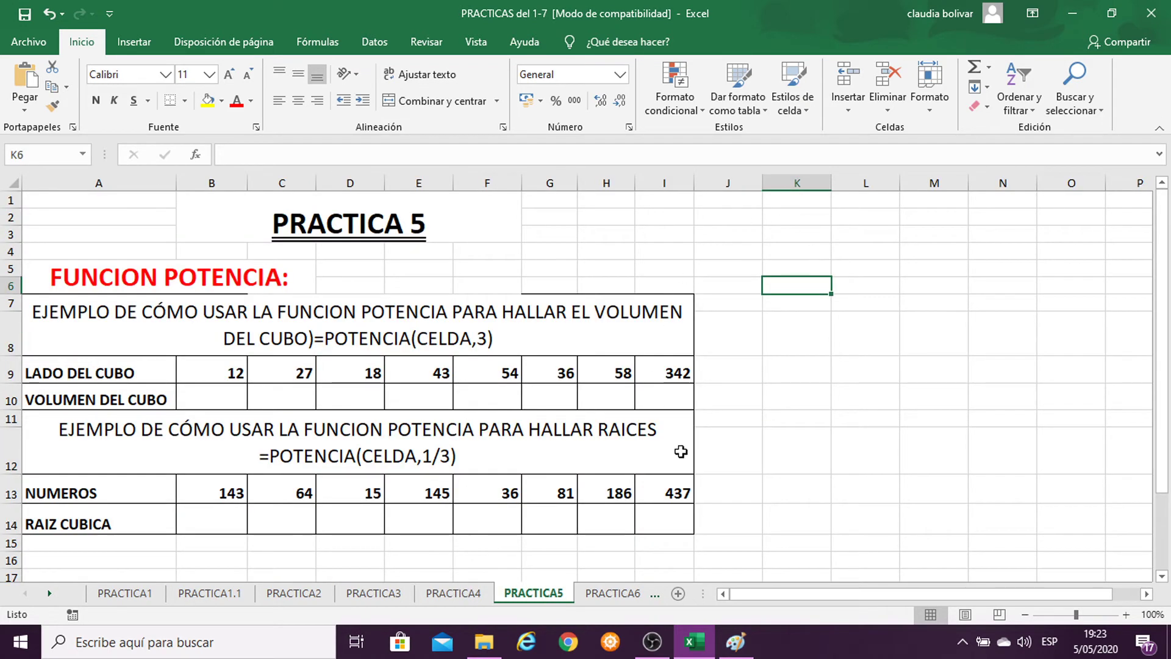
Zoom the sheet to 110% and set the first VOLUMEN DEL CUBO cell, B10, to font size 22.
left_click(1126, 619)
scroll(327, 337, "down", 1)
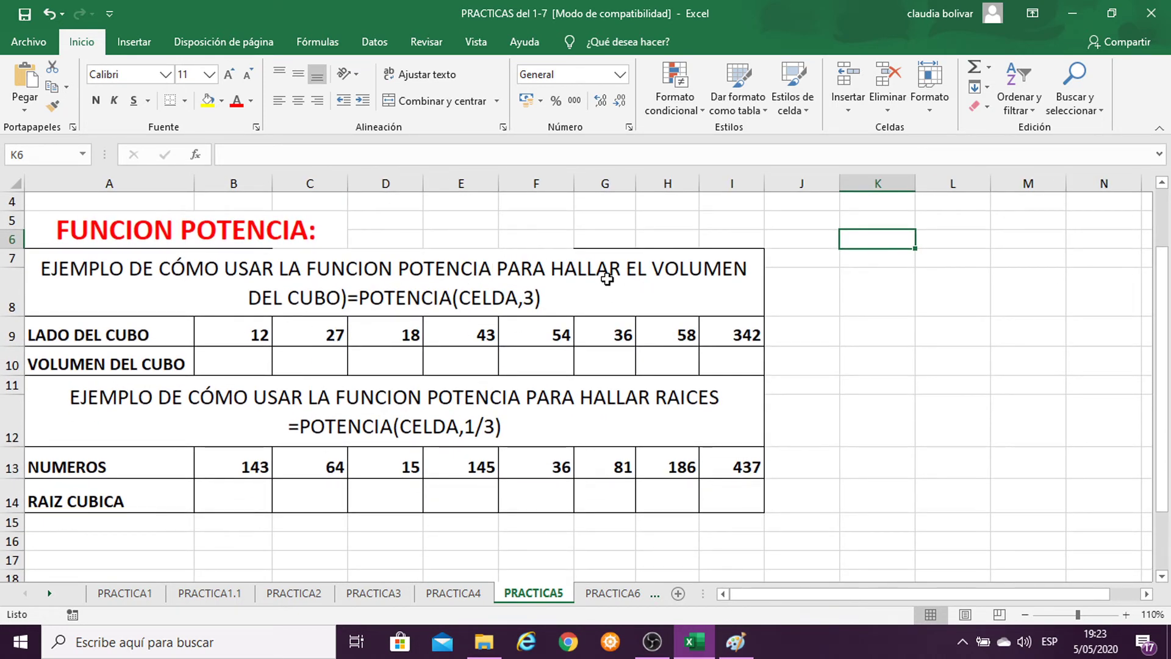
left_click(245, 363)
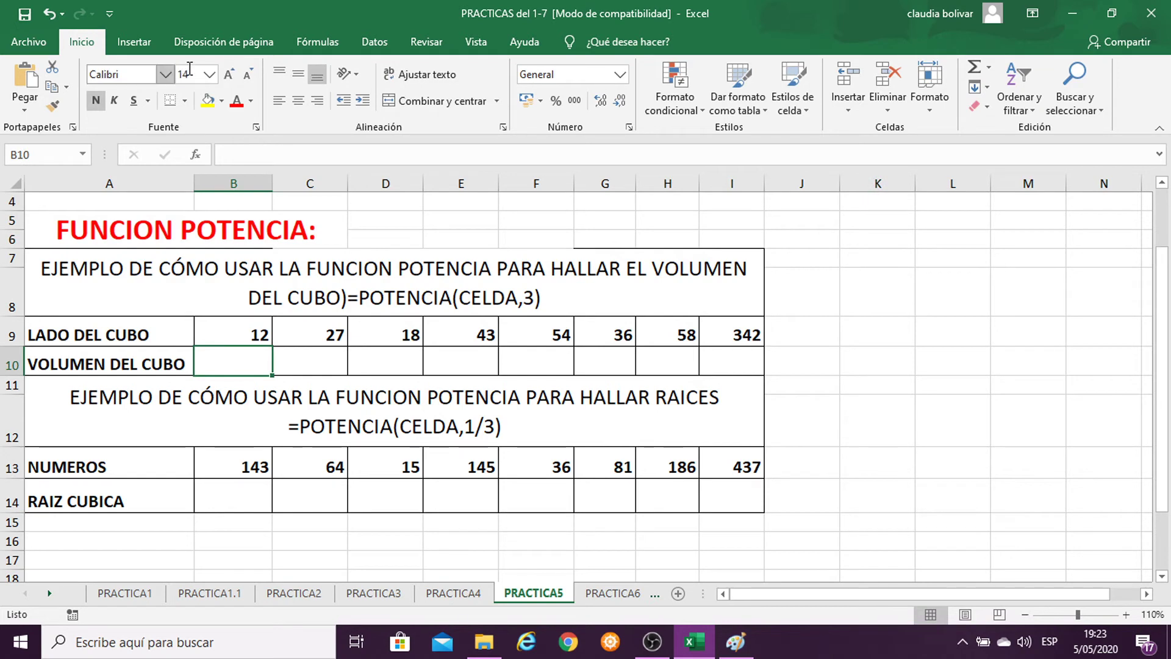
left_click(209, 74)
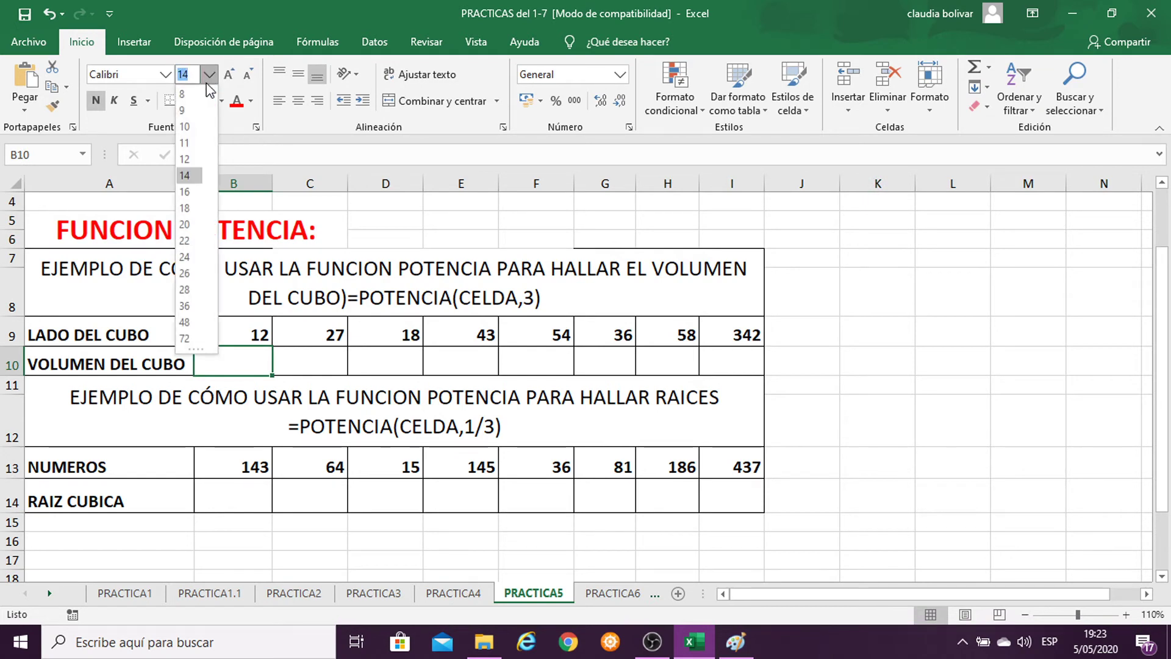
left_click(191, 239)
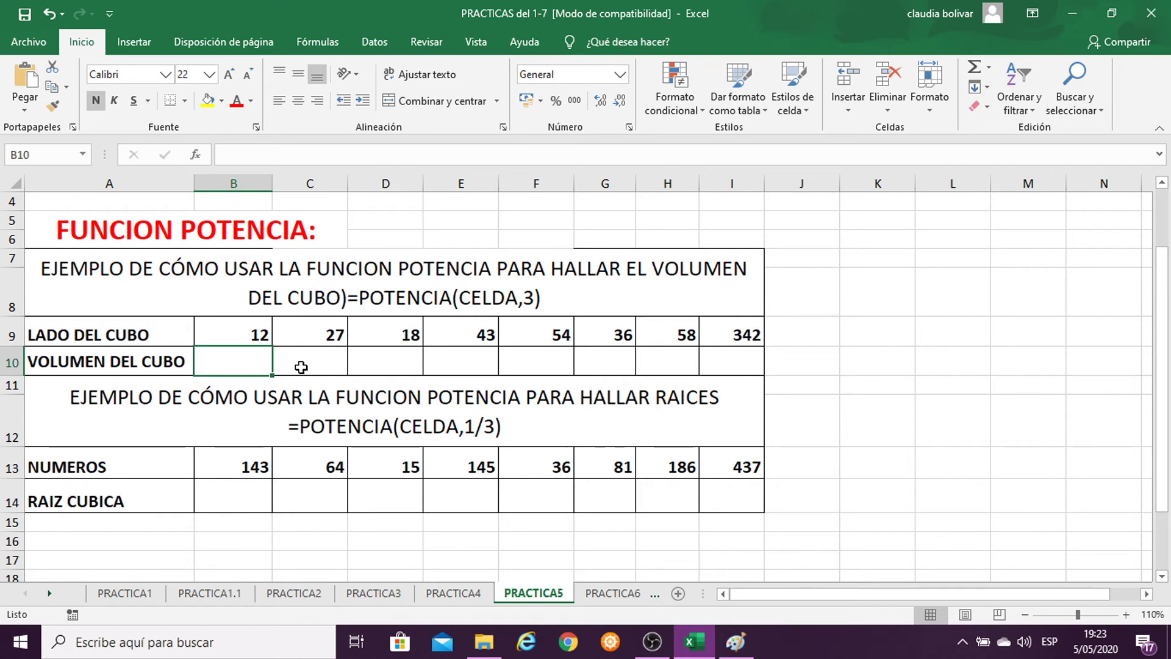
type("8")
key("BackSpace")
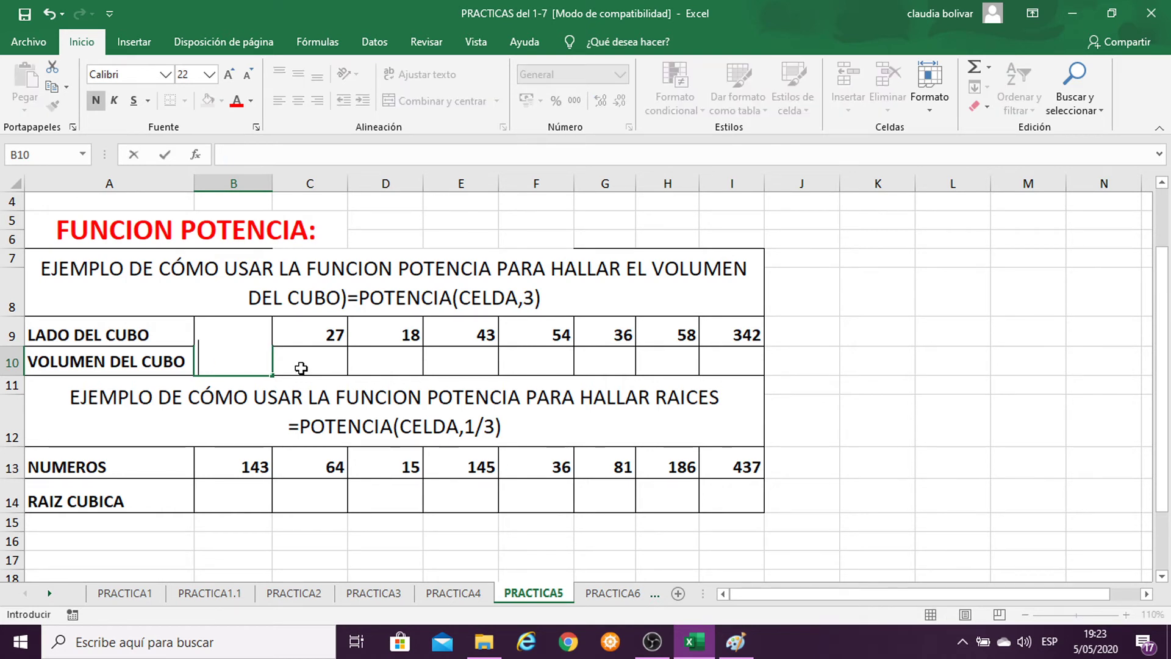
type("=8^")
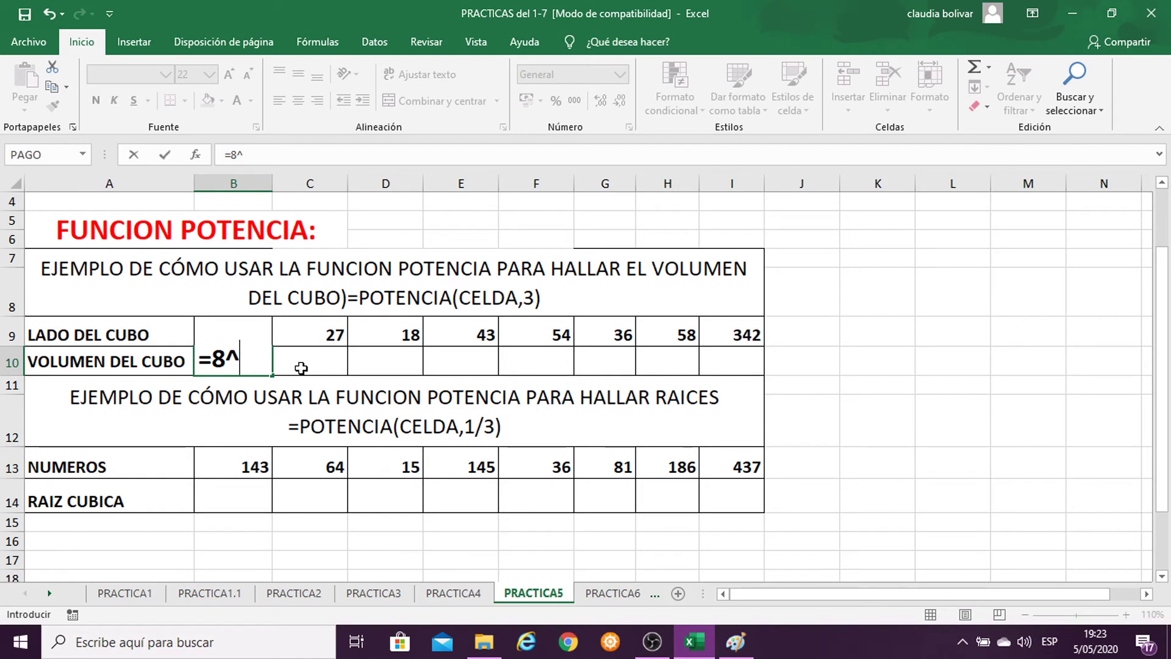
key("BackSpace")
key("BackSpace")
key("BackSpace")
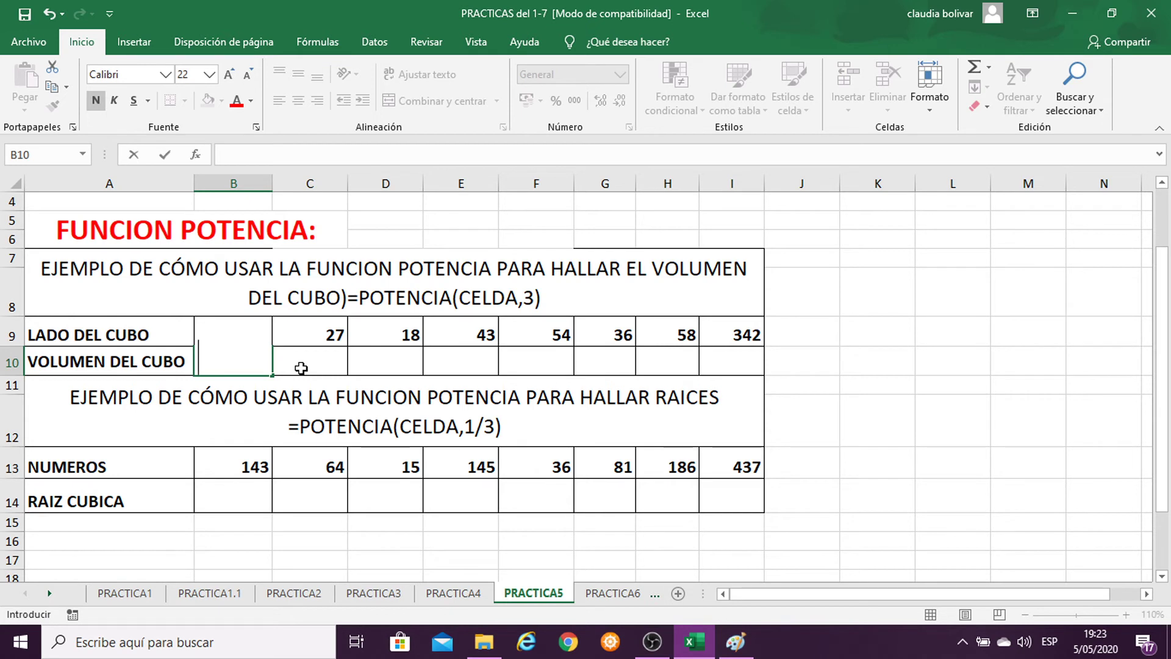
Calculate the cube volume in B10 with =POTENCIA(B9;3) and fill the formula across the row to I10.
type("=POTE")
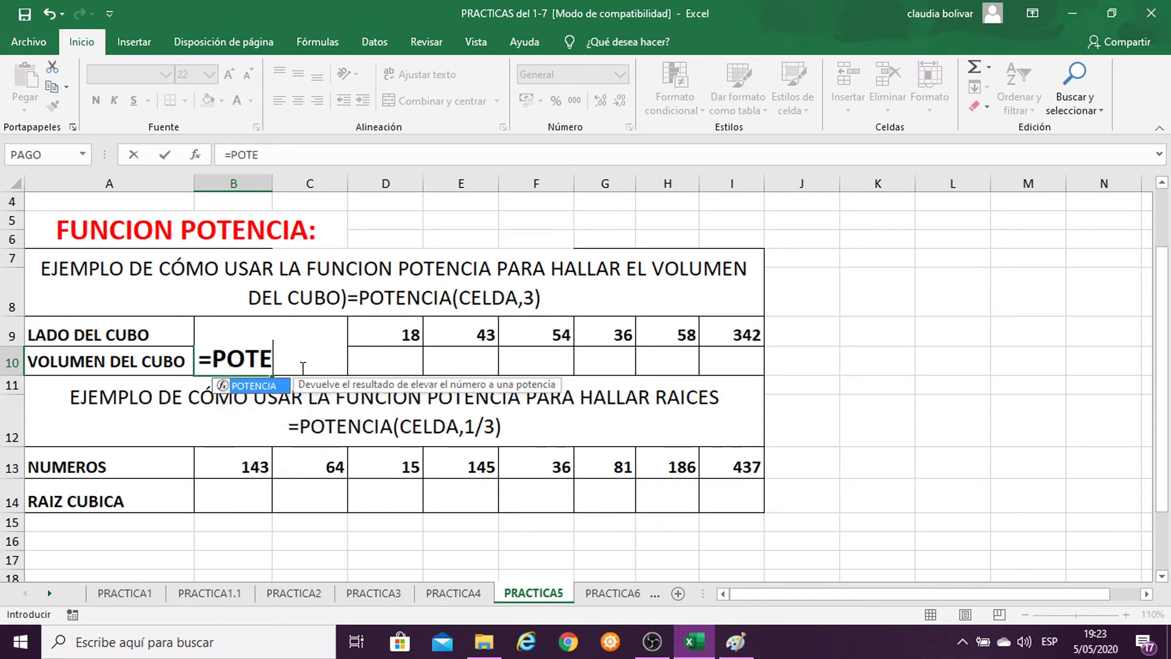
type("NCIA(")
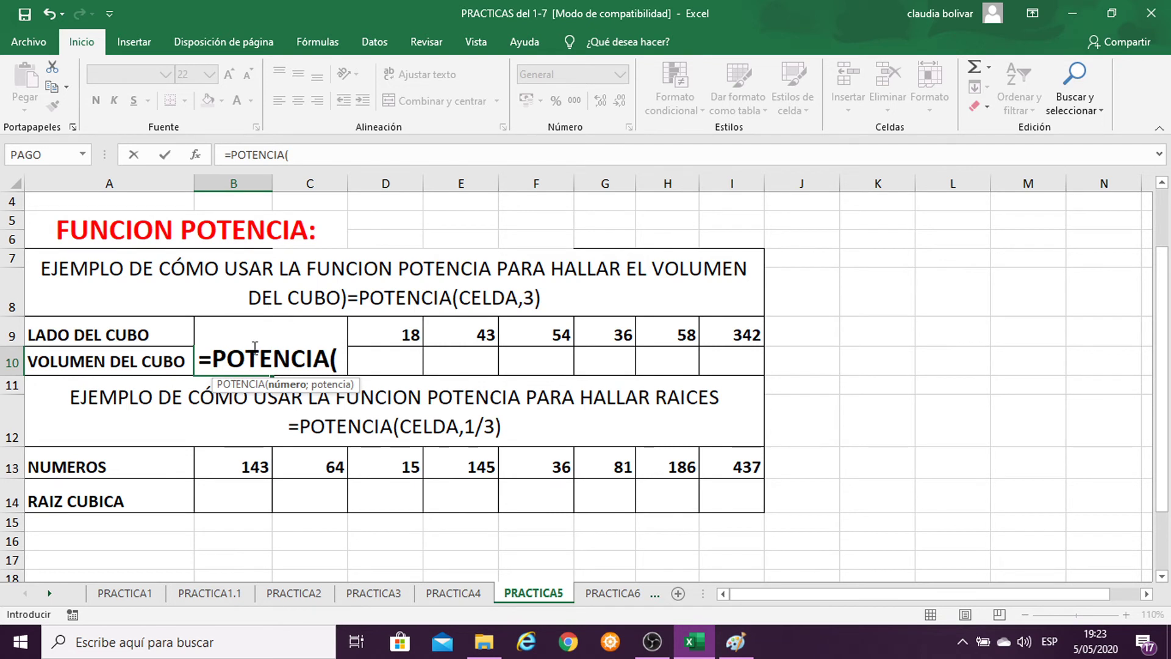
type("B9")
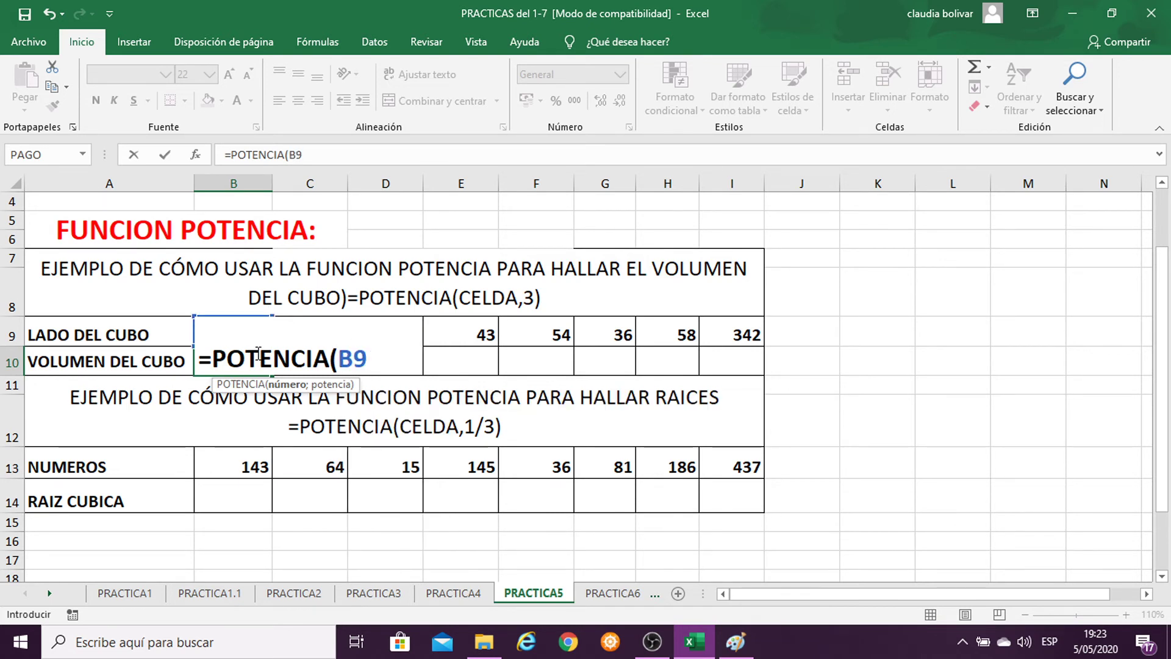
type(";")
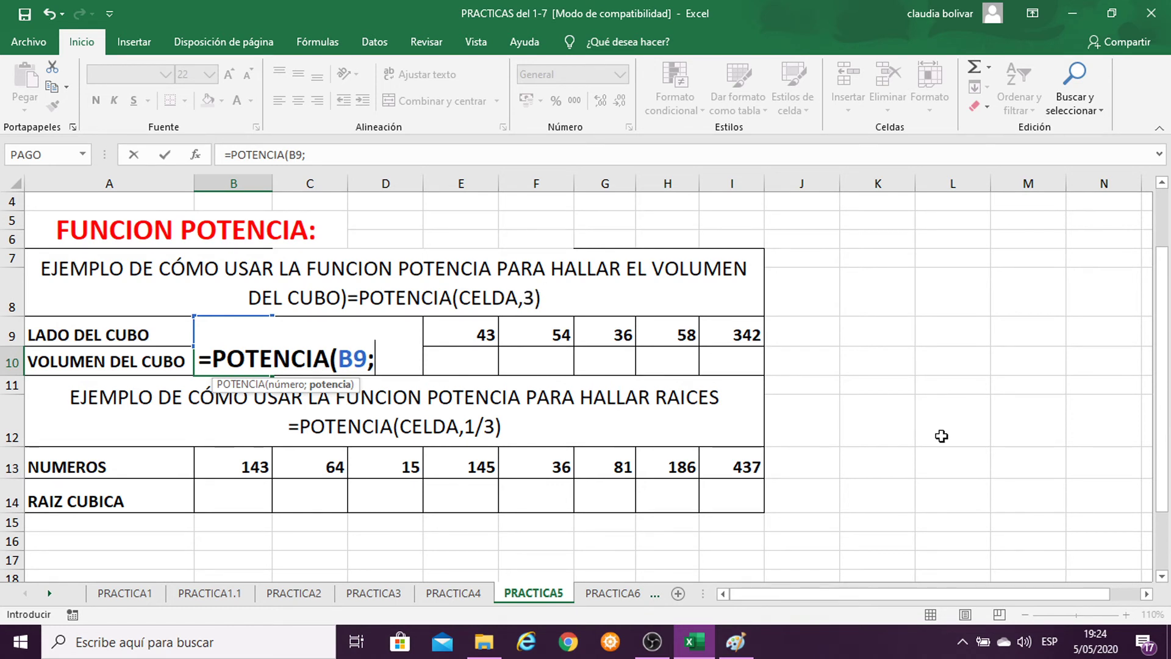
type("3)")
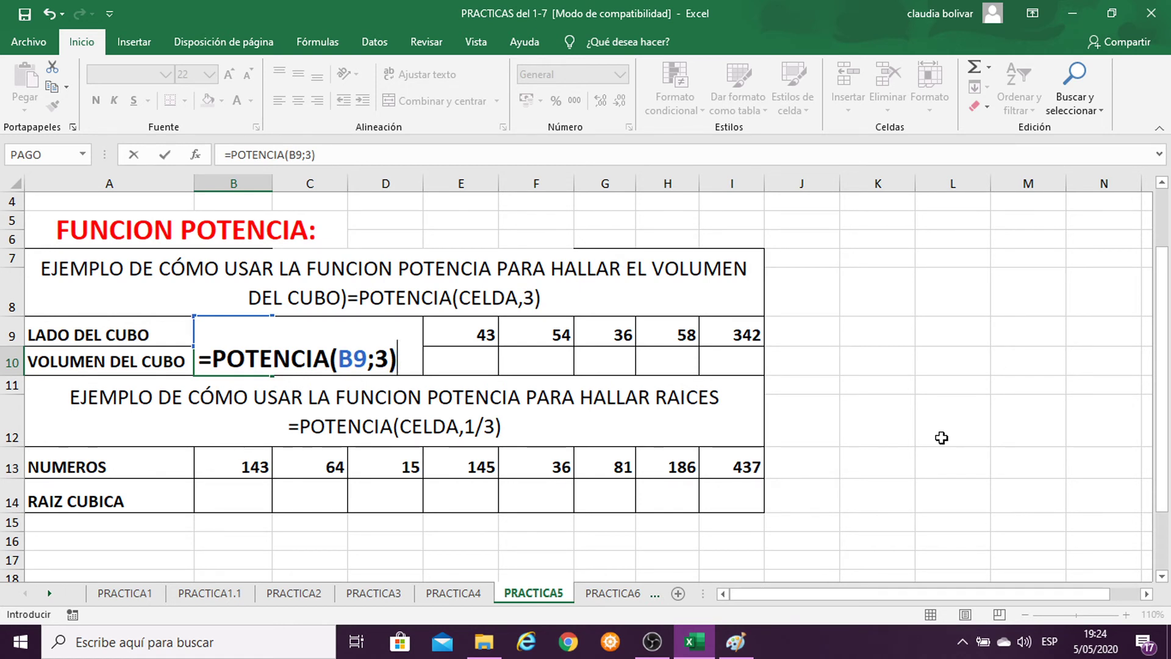
key("Return")
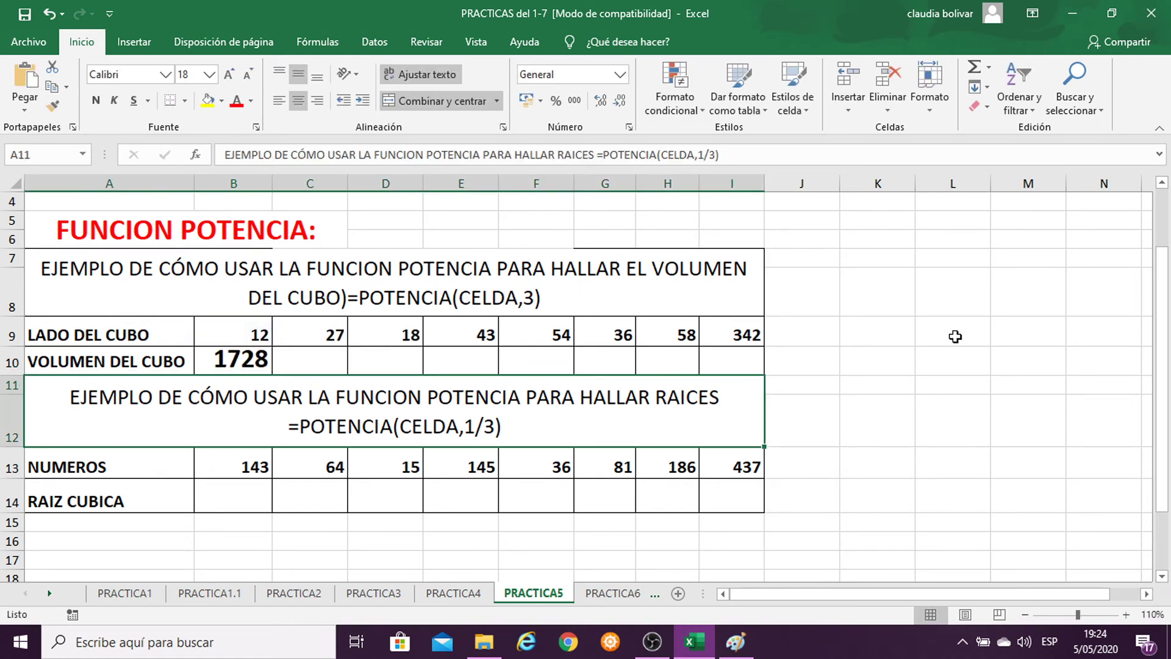
left_click(263, 370)
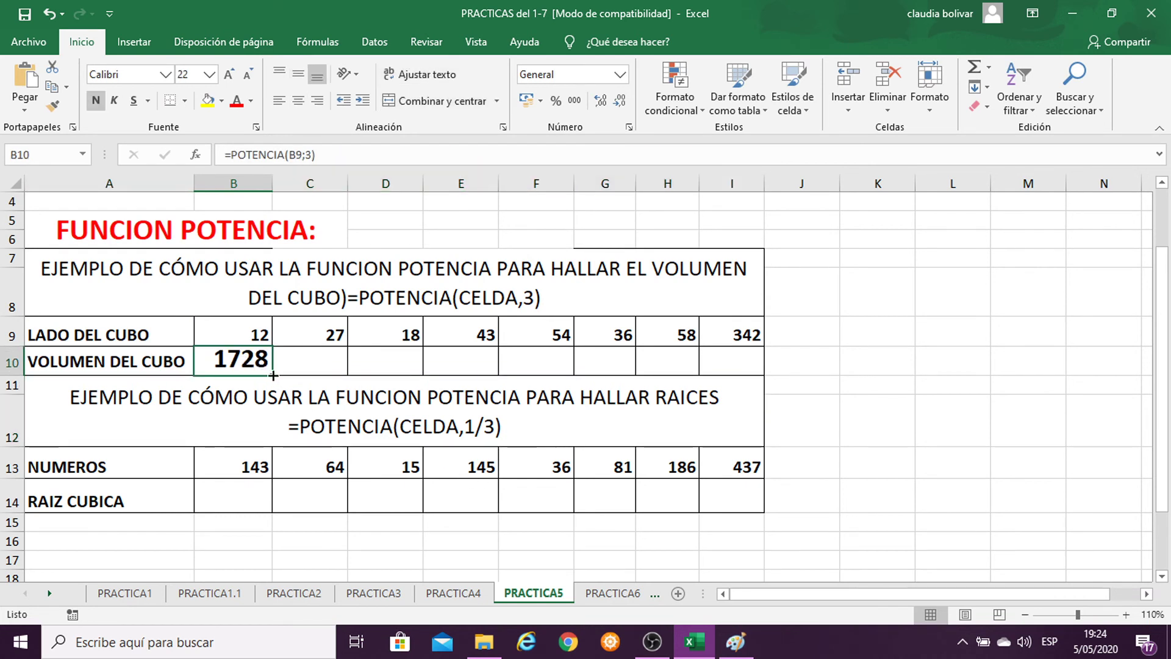
left_click_drag(273, 375, 763, 366)
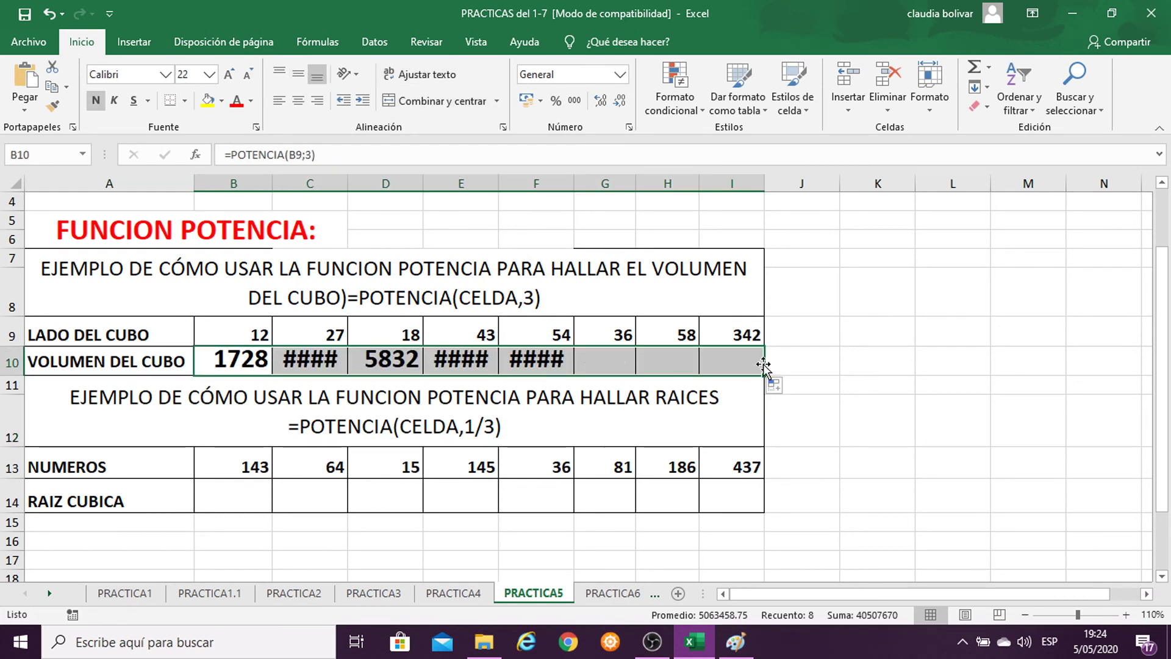
Format the volumes in B10:I10 at font size 11 with a wider column I, and check the formula in B10.
left_click(209, 74)
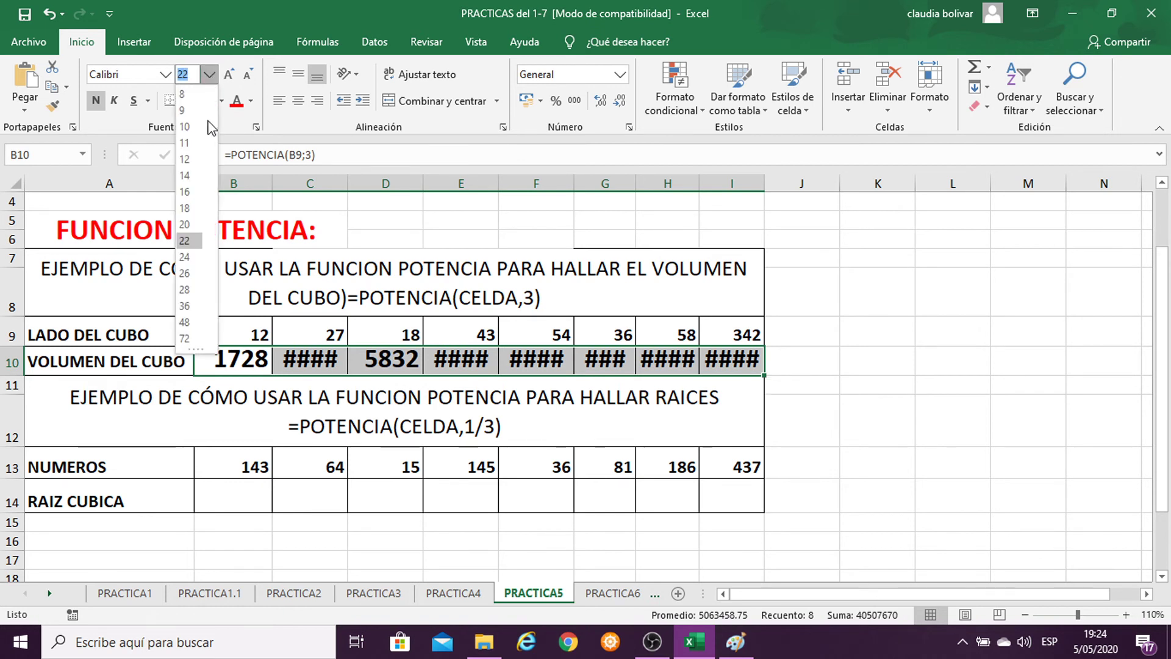
left_click(186, 142)
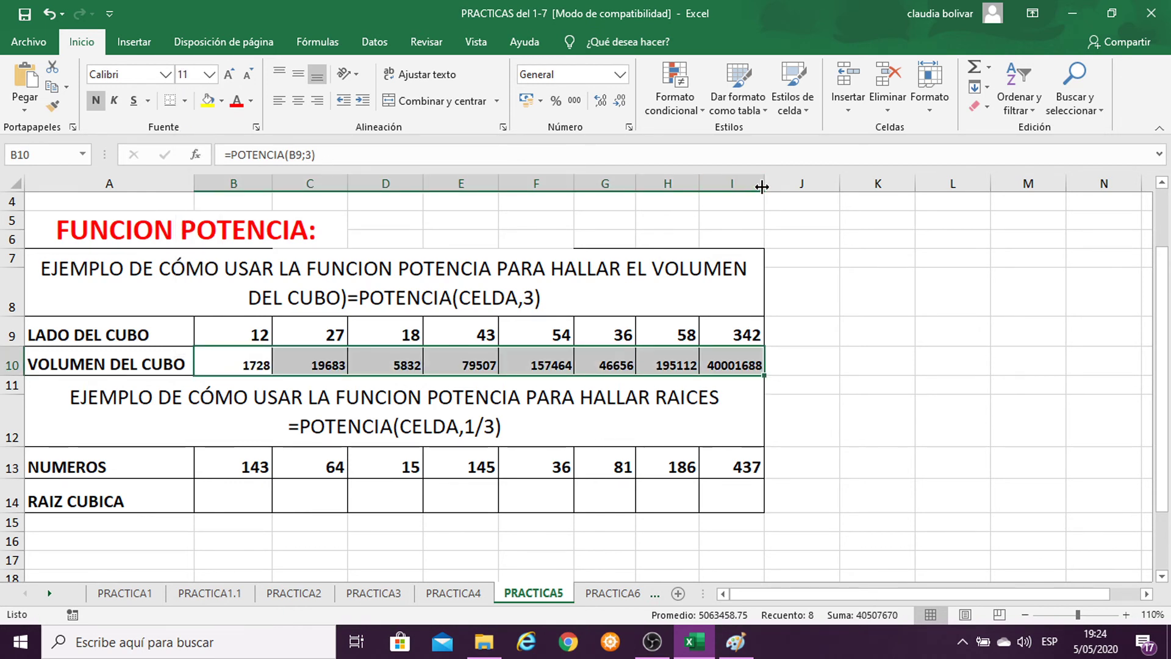
left_click_drag(762, 187, 748, 186)
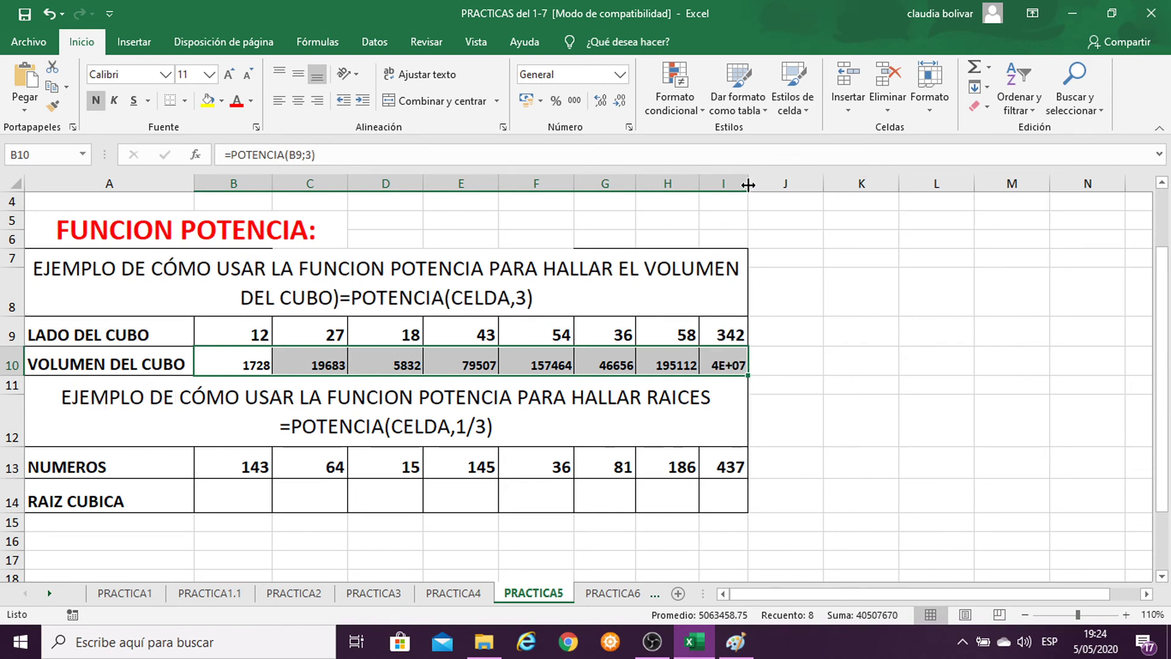
left_click_drag(749, 187, 805, 186)
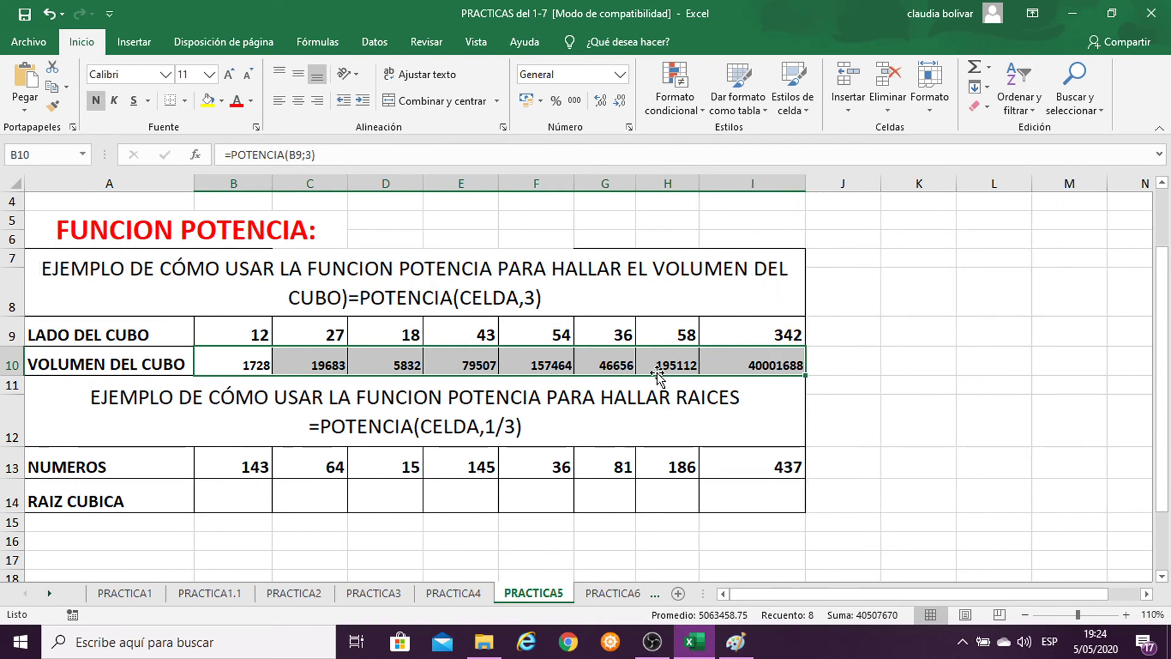
double_click(254, 364)
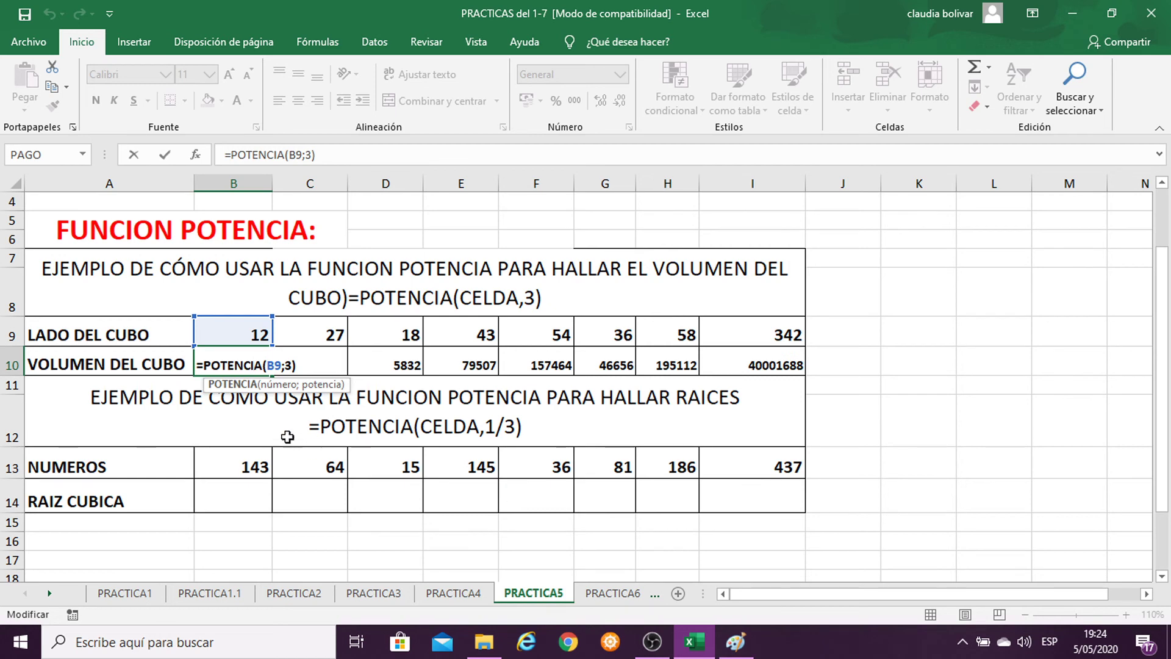
left_click(317, 393)
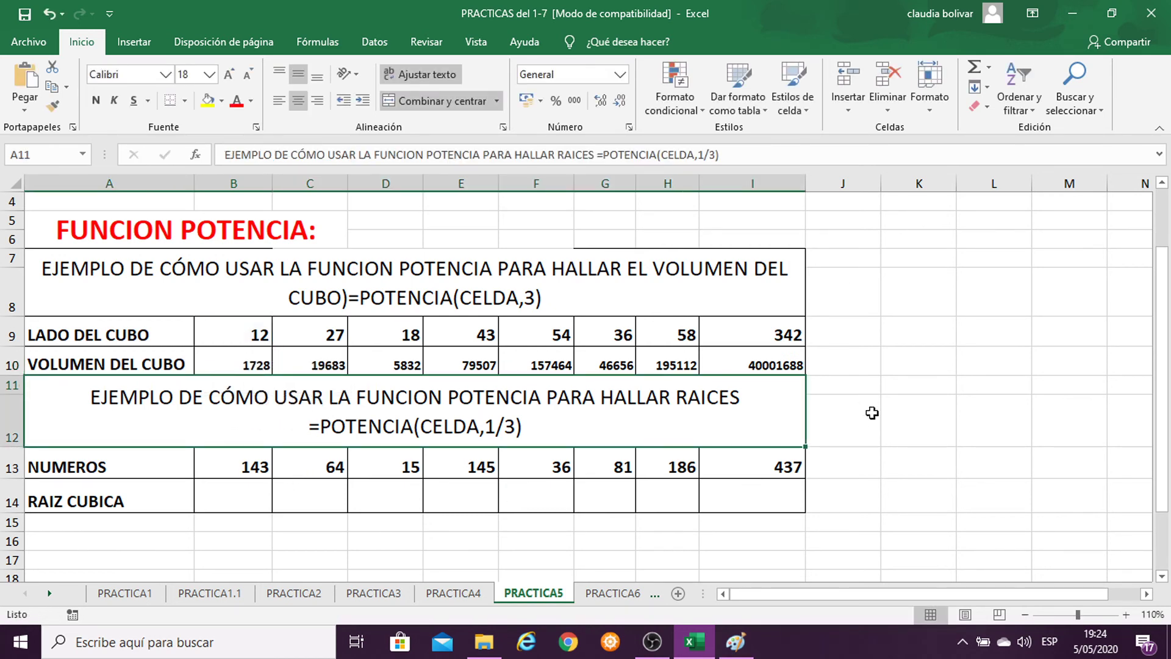
Set the first RAIZ CUBICA cell, B14, to font size 18.
scroll(877, 418, "down", 1)
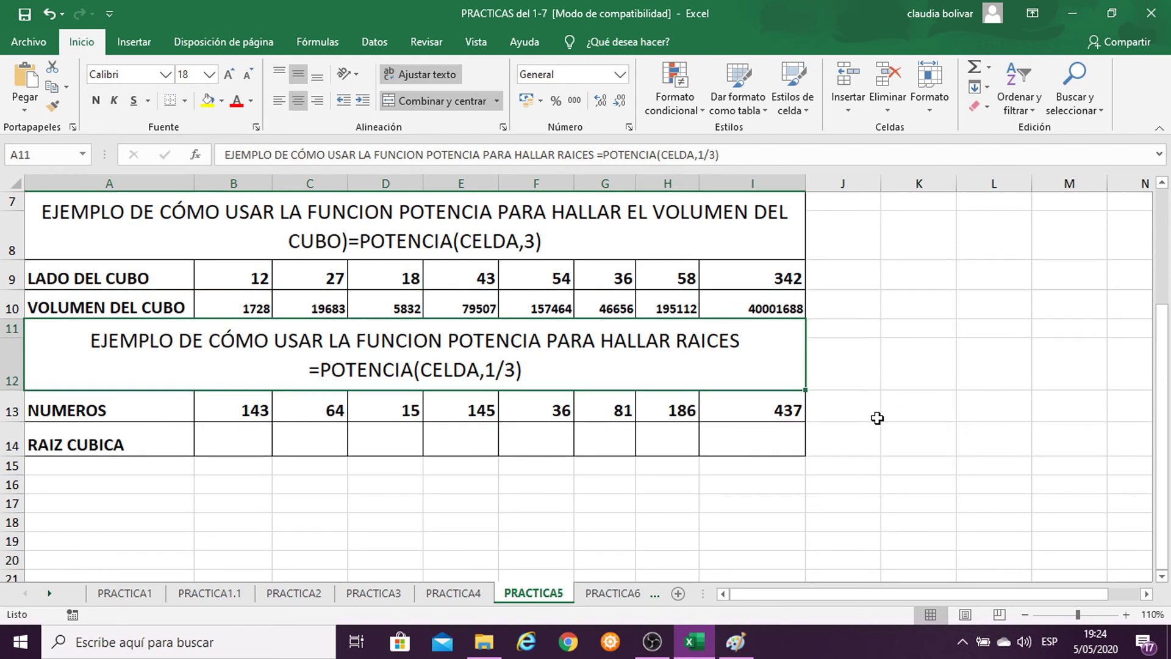
left_click(232, 434)
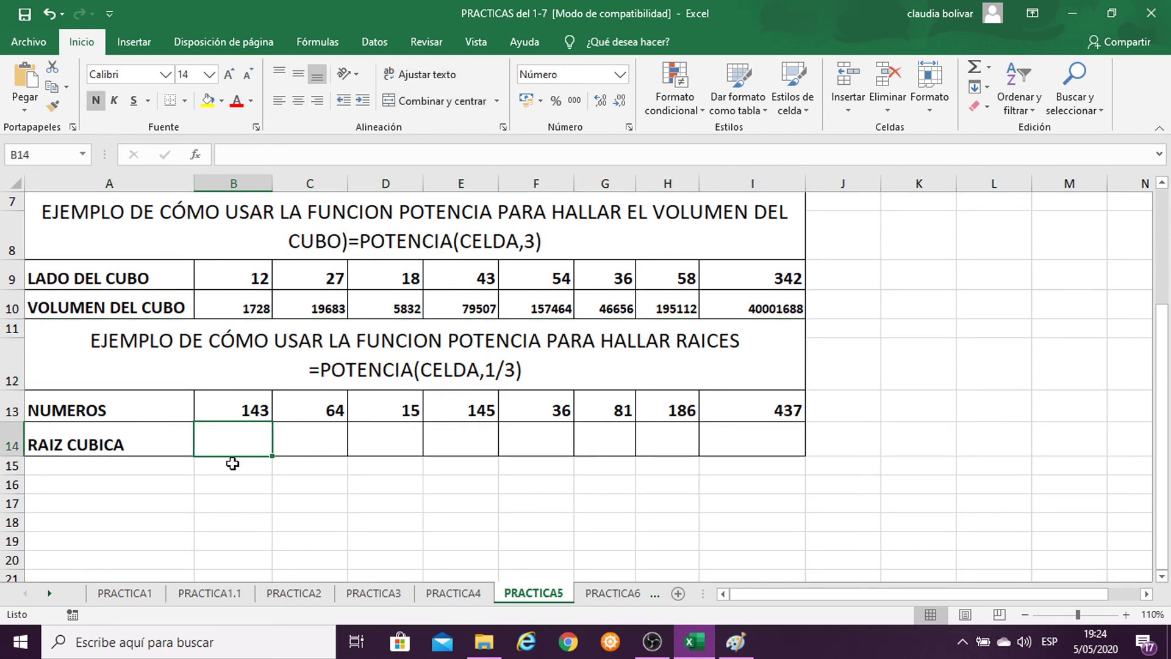
left_click(209, 74)
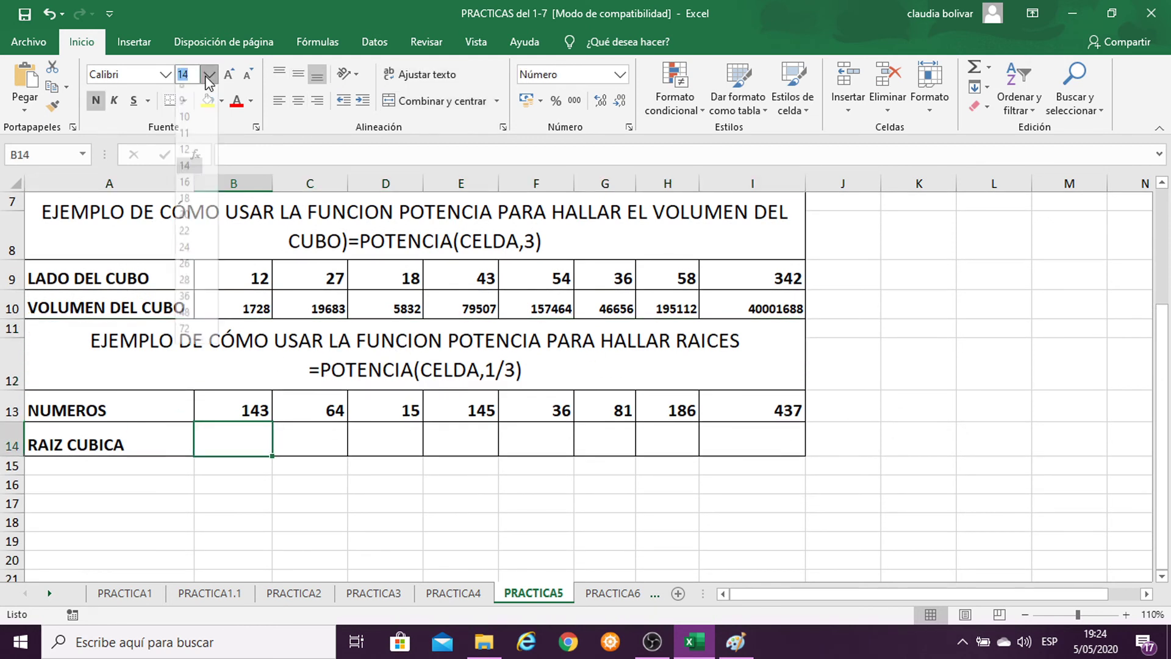
left_click(191, 207)
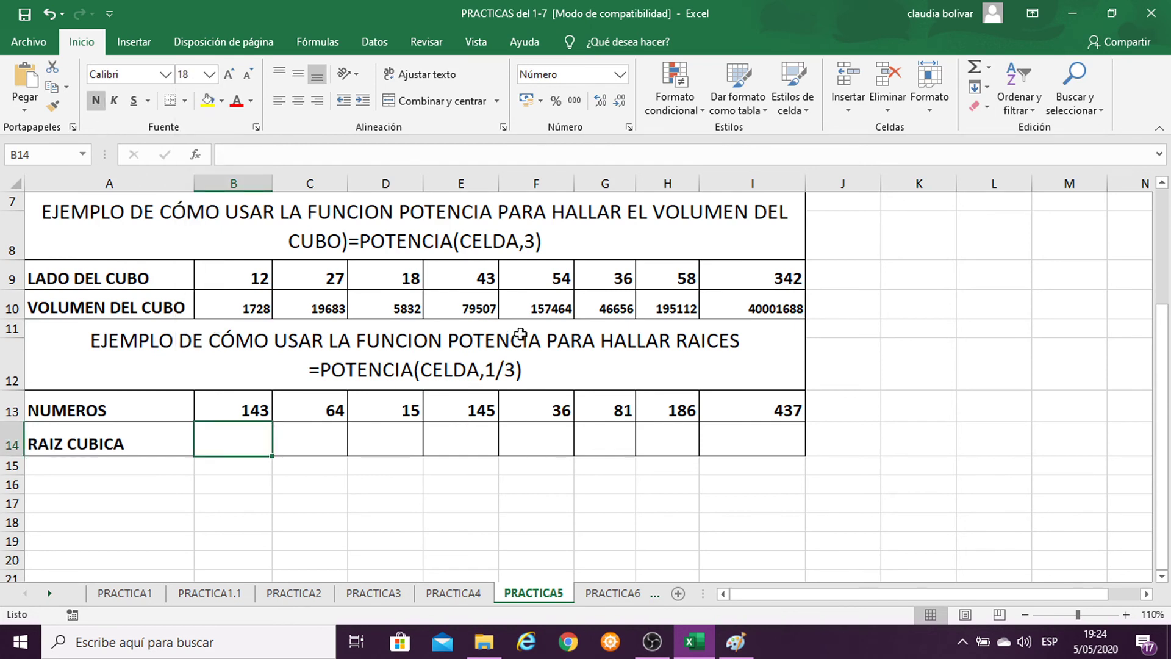
Calculate the cube root of the first number in B14 with the formula =POTENCIA(B13;1/3).
type("=")
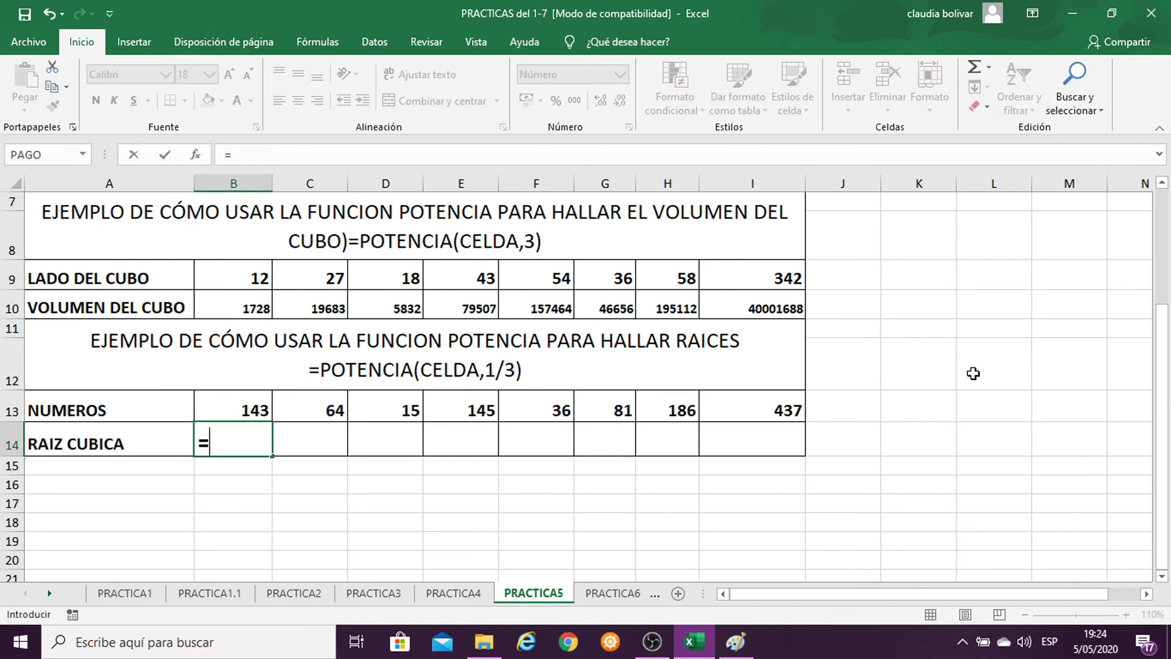
type("POTENCI")
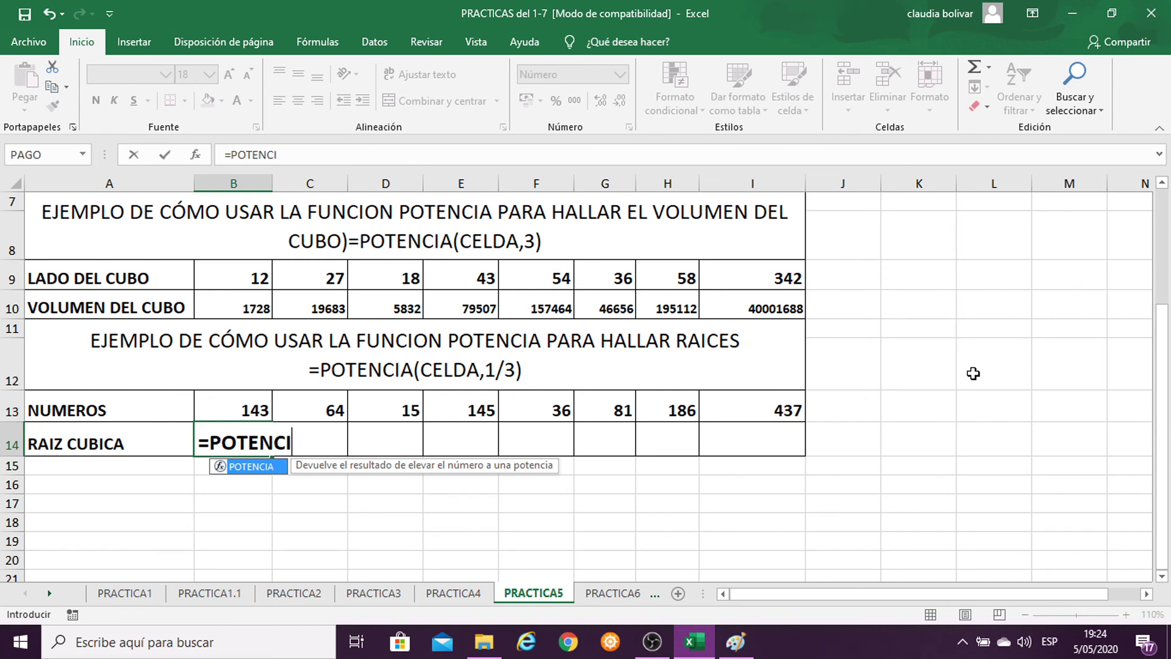
type("A(")
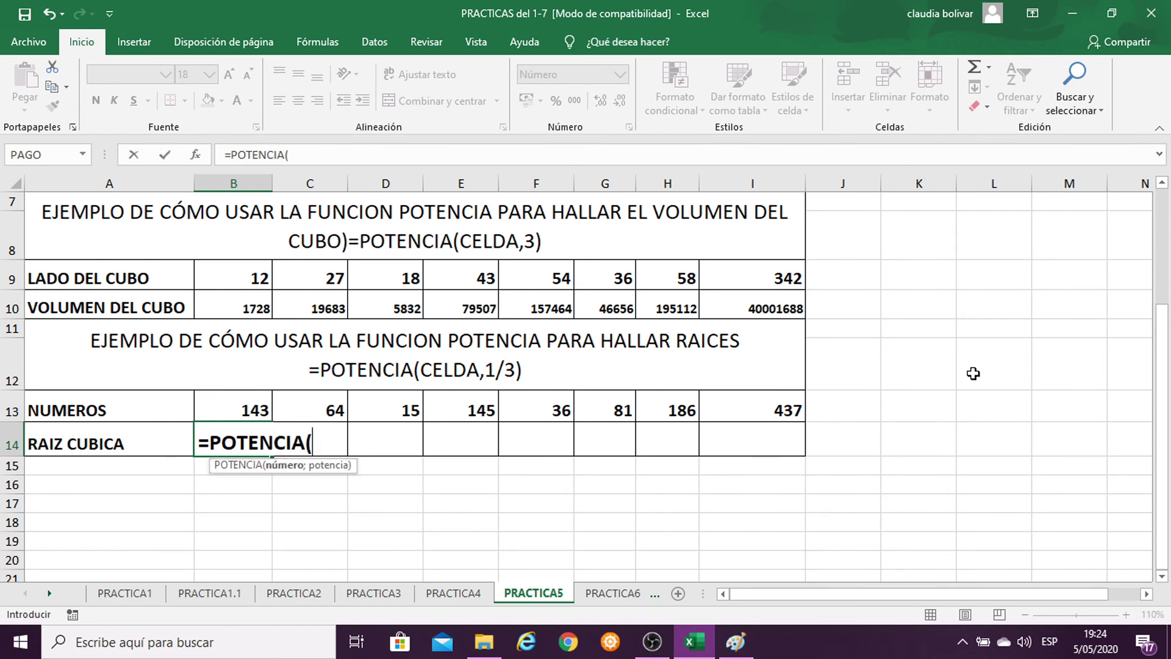
left_click(243, 413)
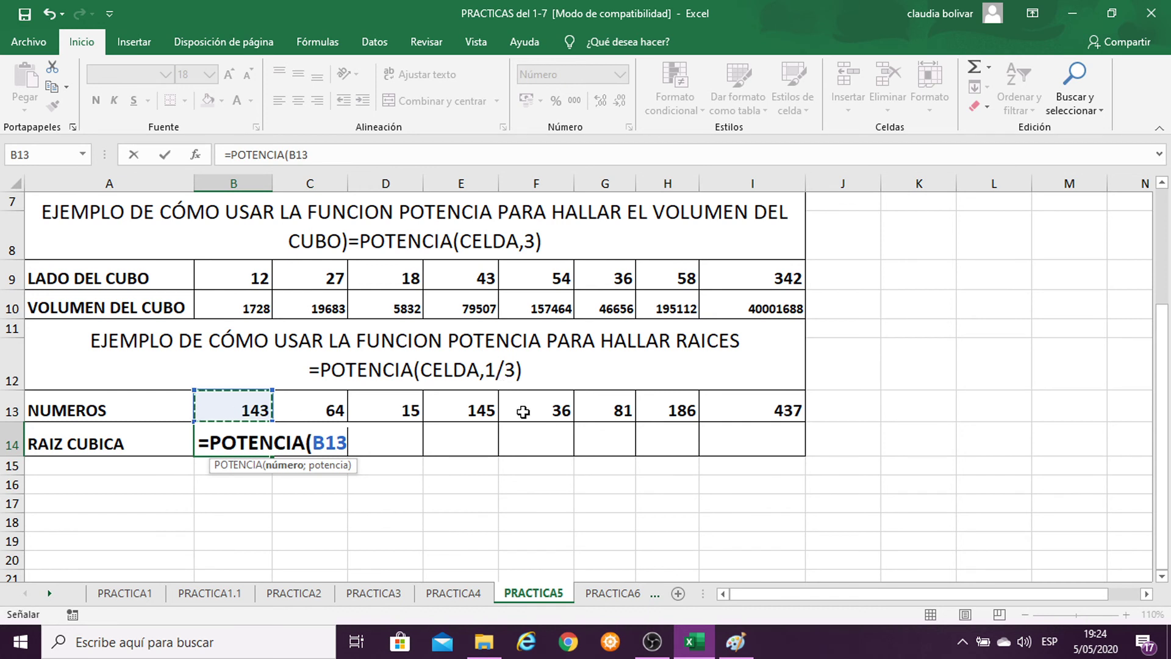
type(";")
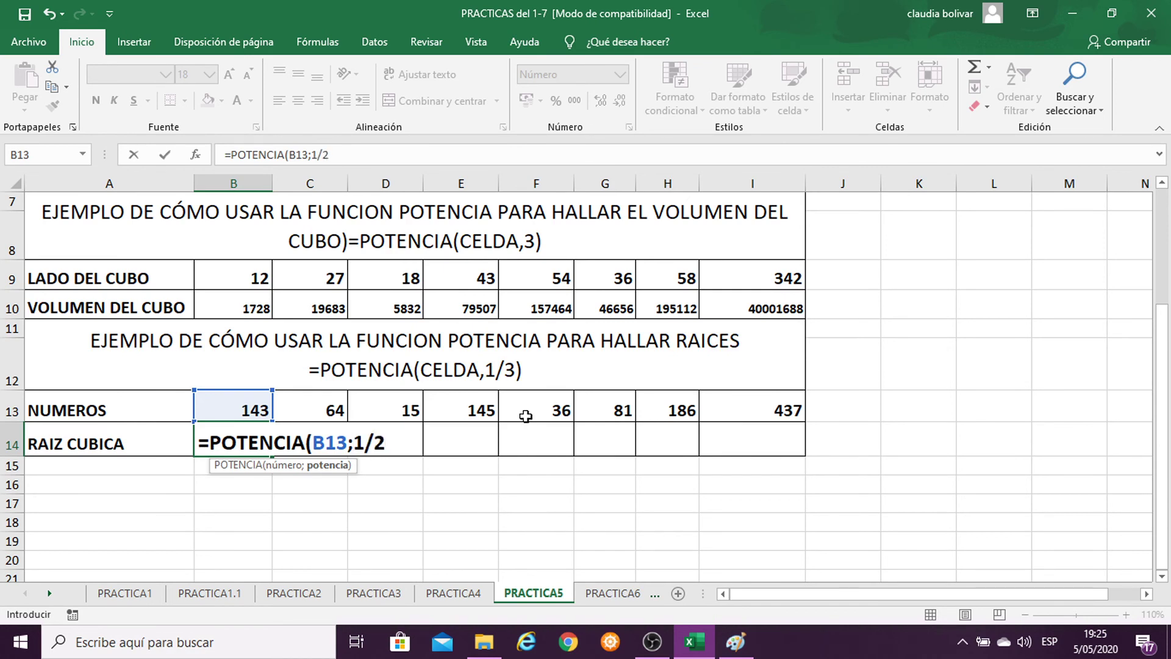
type("1/3)")
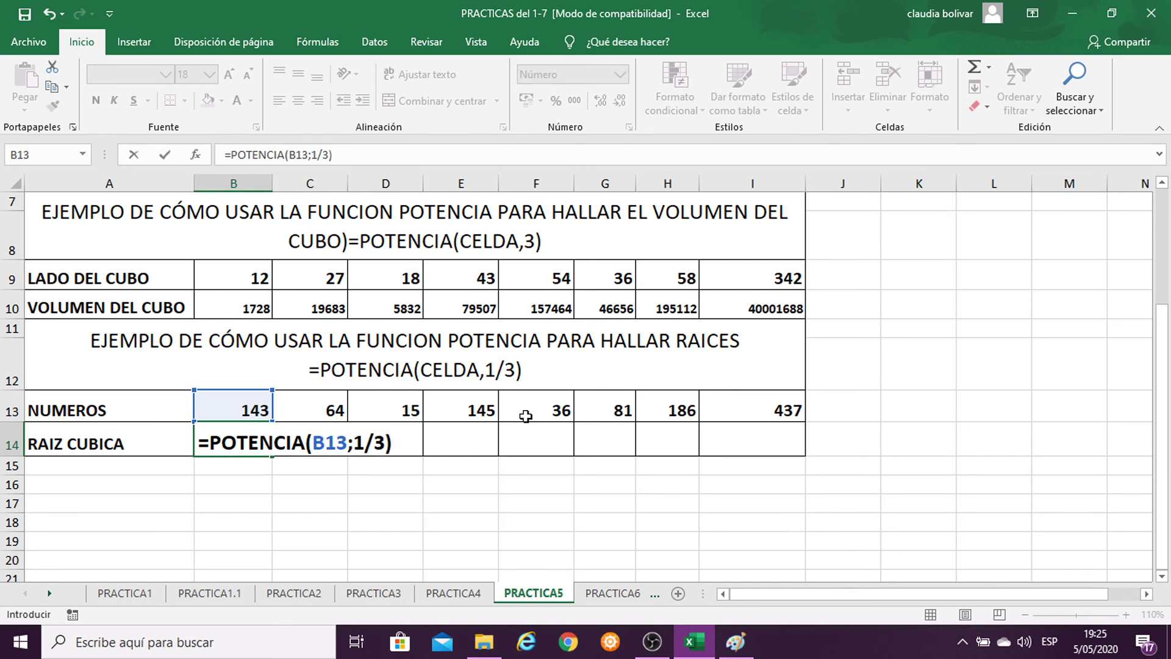
left_click(366, 447)
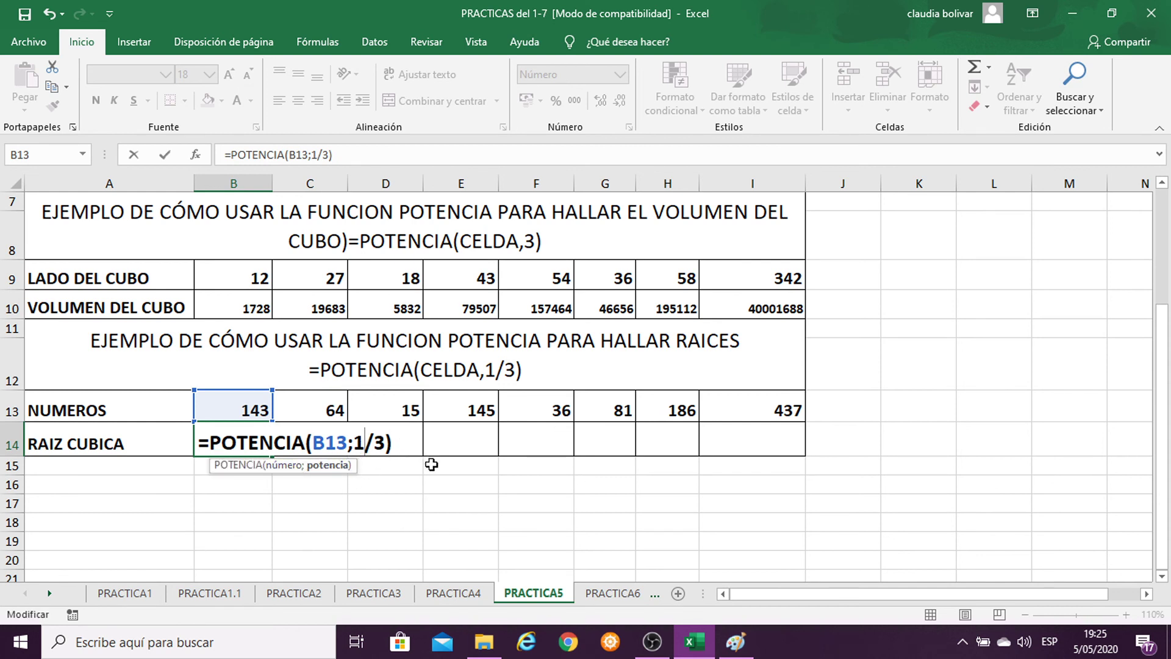
key("Return")
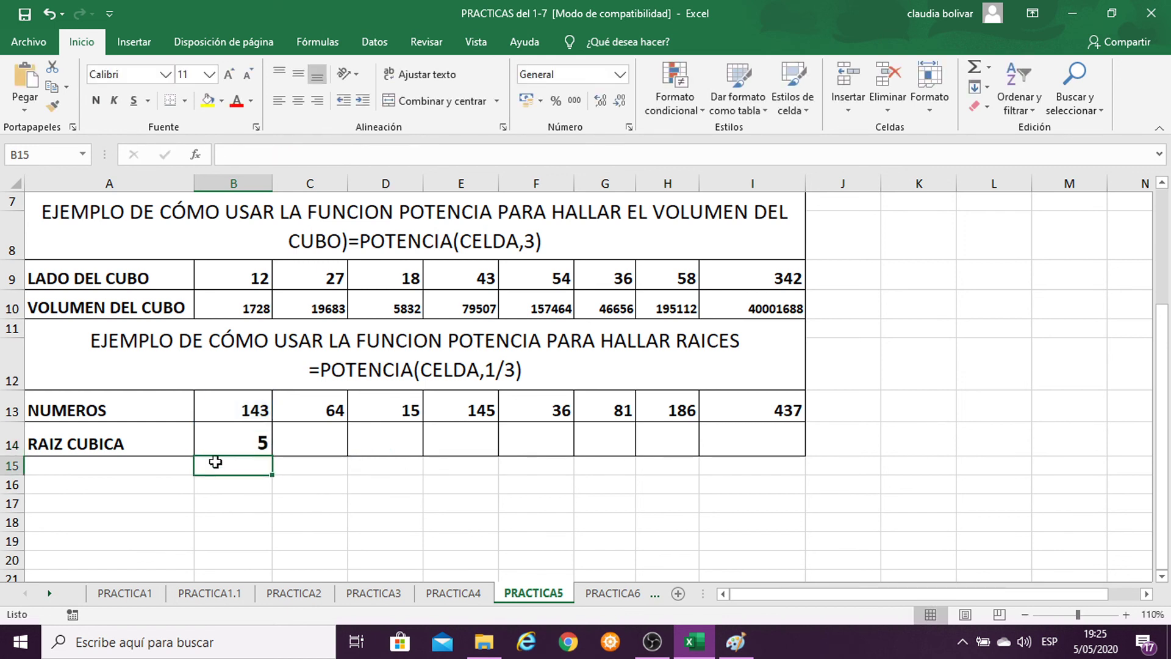
Fill the cube root formula from B14 across to I14 and show the results with two decimal places.
left_click(229, 444)
left_click_drag(273, 456, 779, 460)
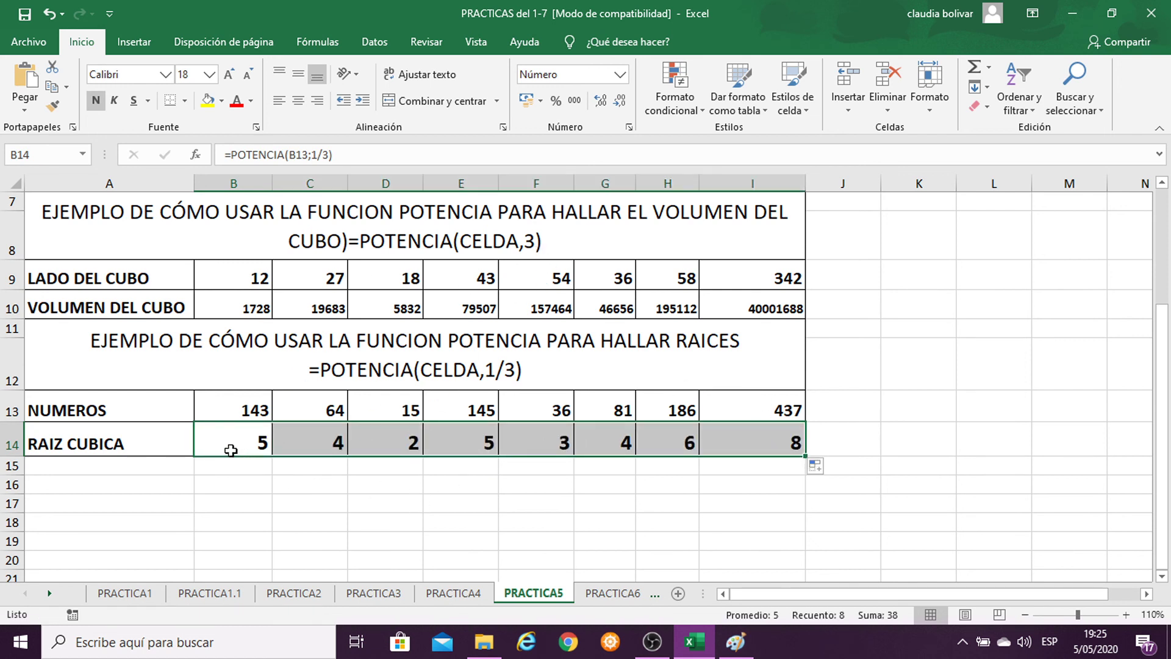
left_click(601, 100)
left_click(600, 101)
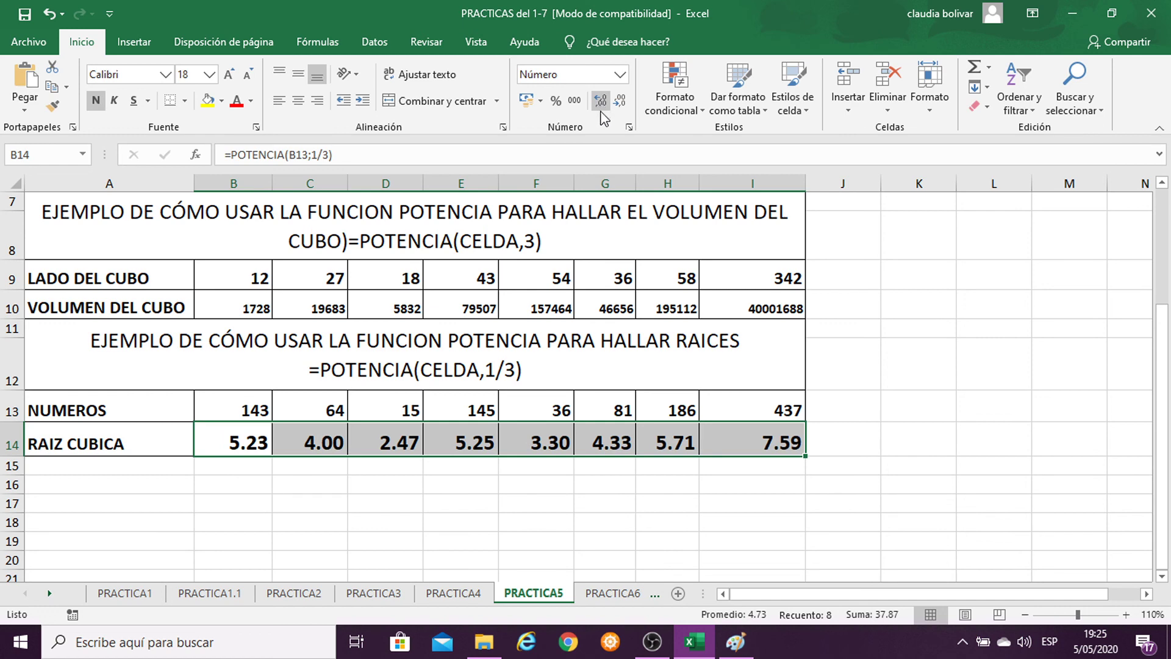
Switch to Paint and examine the Aumentar decimales control in the enlarged Excel screenshot, and return to the workbook.
left_click(735, 641)
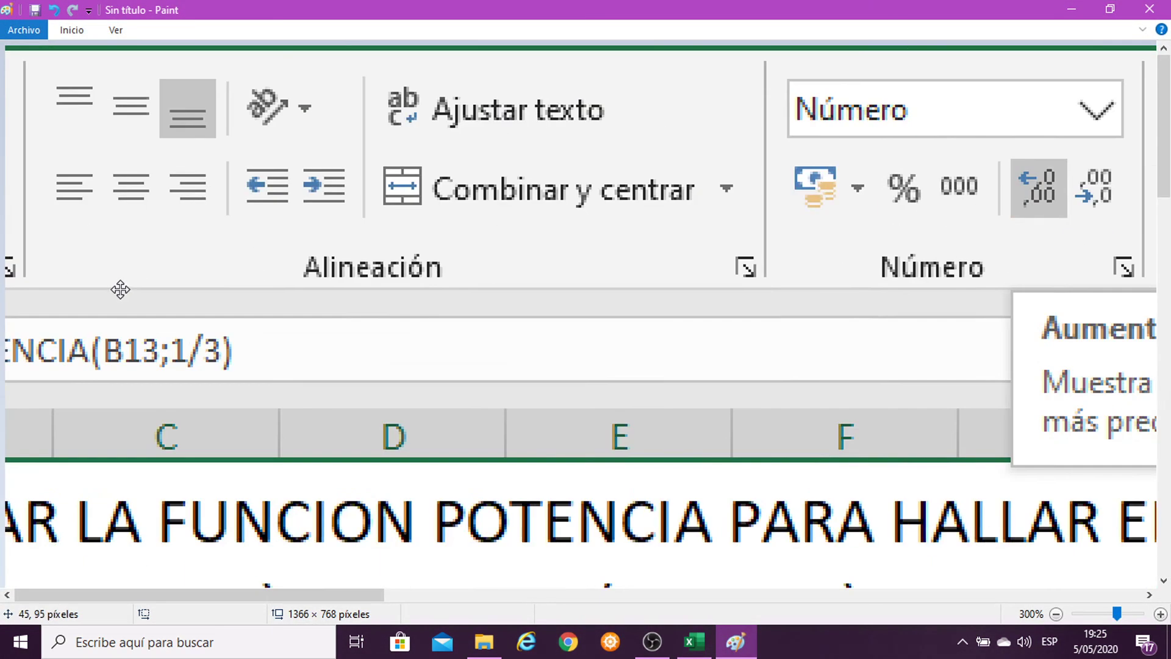
scroll(317, 377, "up", 1)
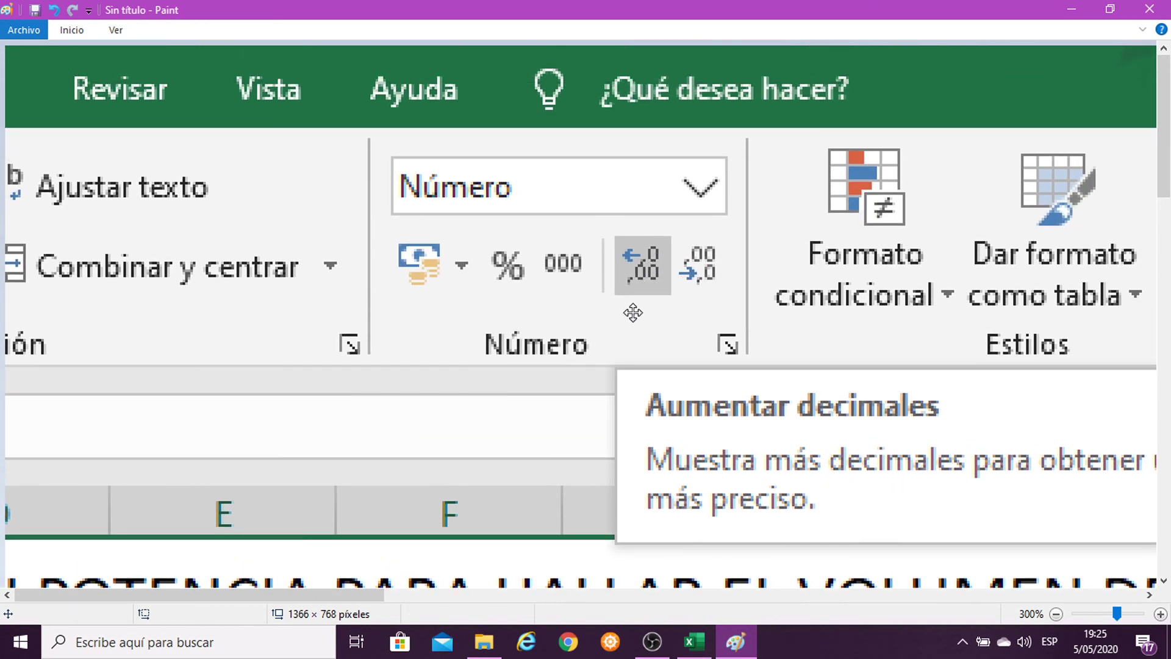
scroll(784, 403, "up", 1)
scroll(784, 402, "left", 3)
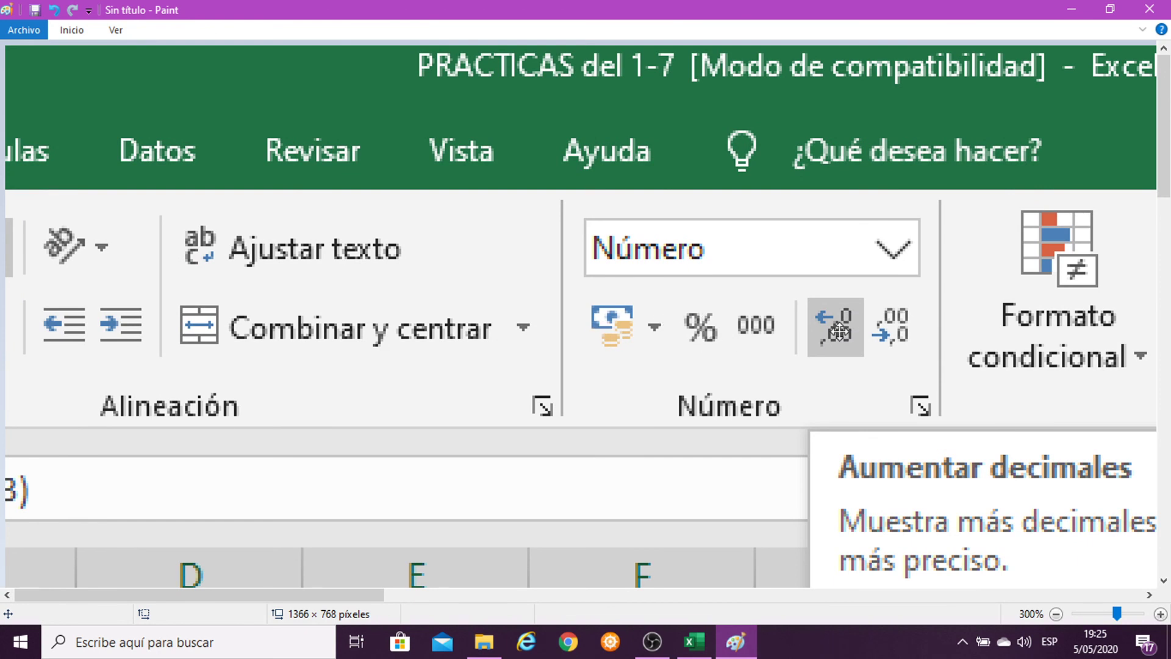
scroll(839, 333, "down", 1)
scroll(839, 333, "right", 2)
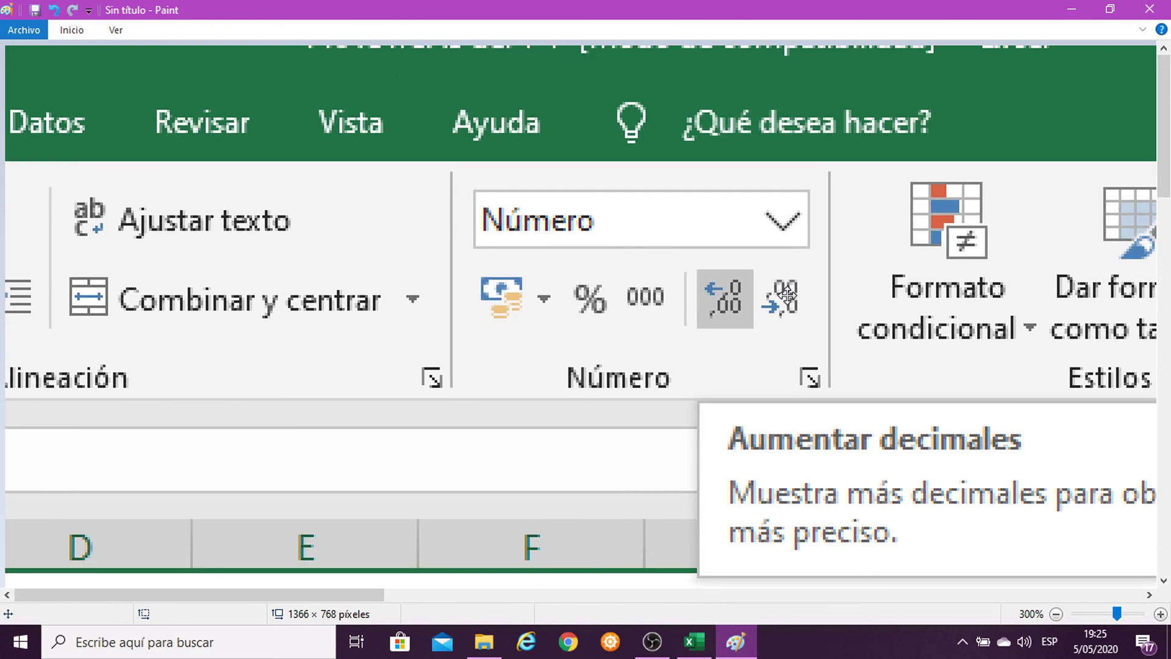
left_click(1071, 9)
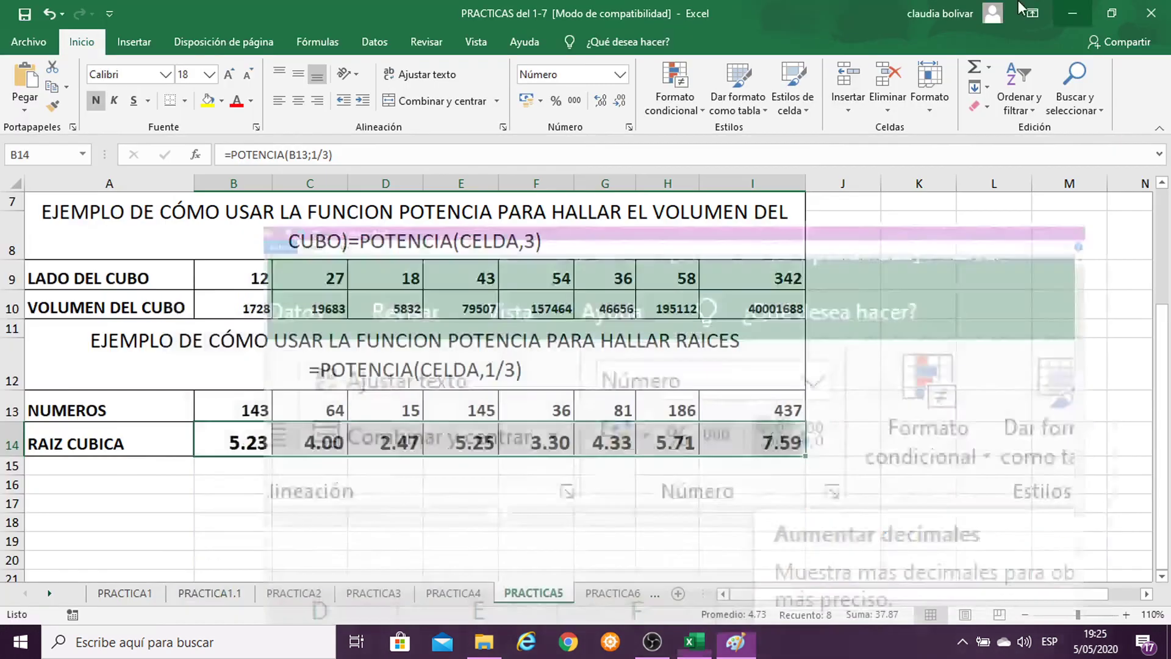
Deselect the cube root results and look over the finished volume and cube root tables in PRACTICA5.
left_click(865, 363)
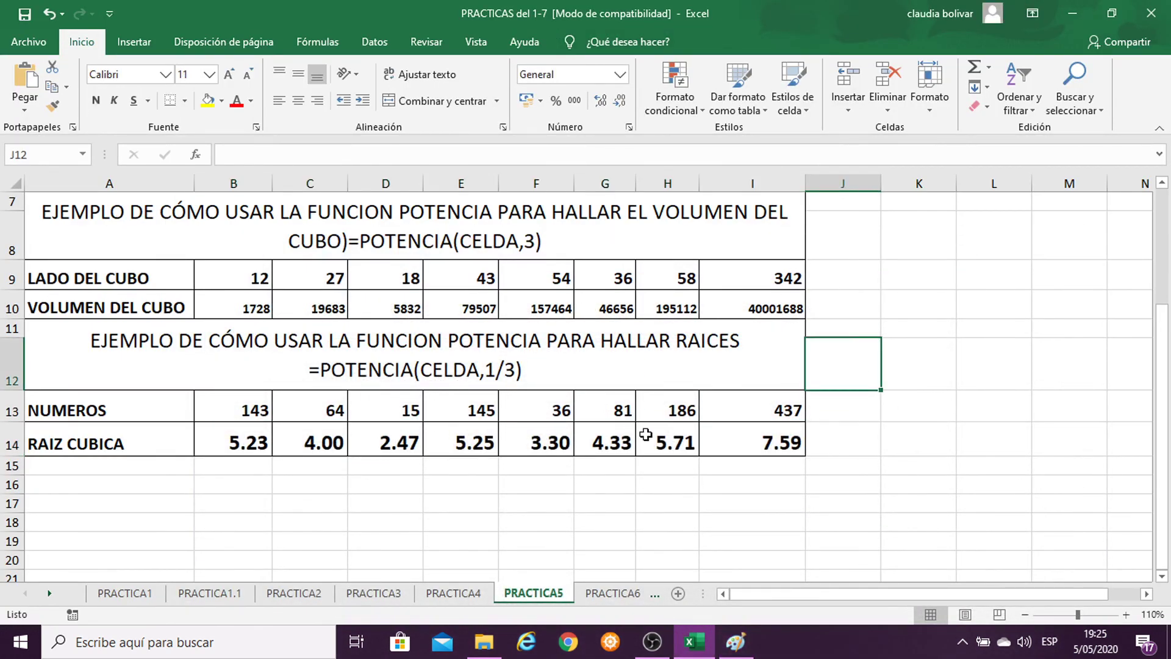
scroll(366, 429, "up", 1)
scroll(368, 428, "down", 2)
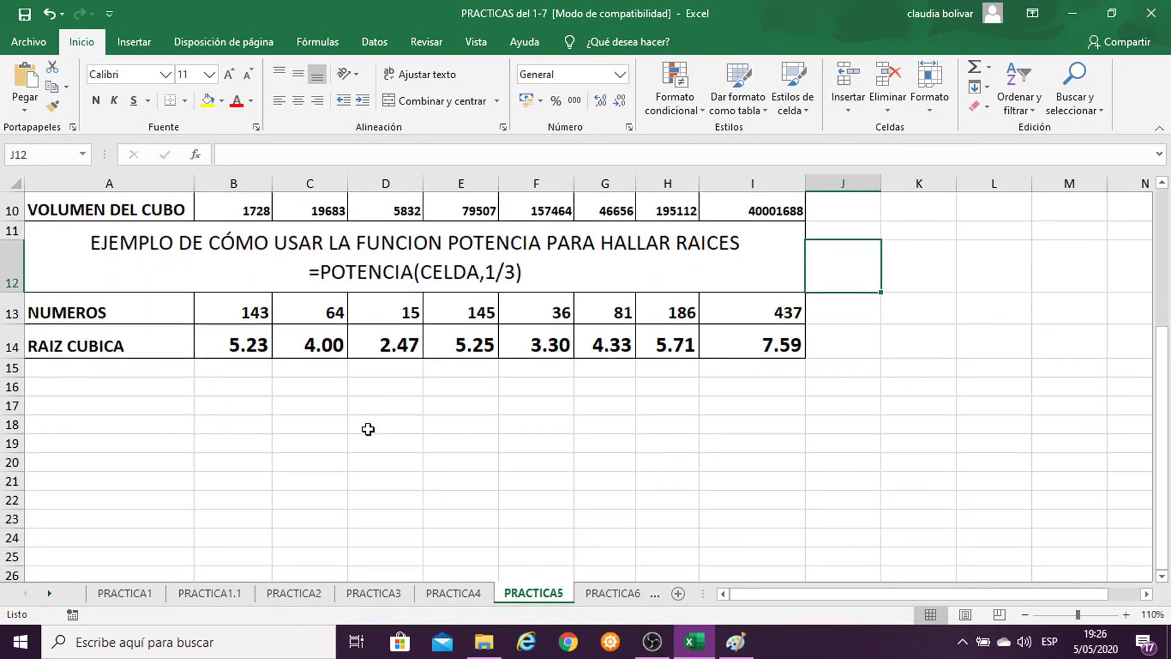